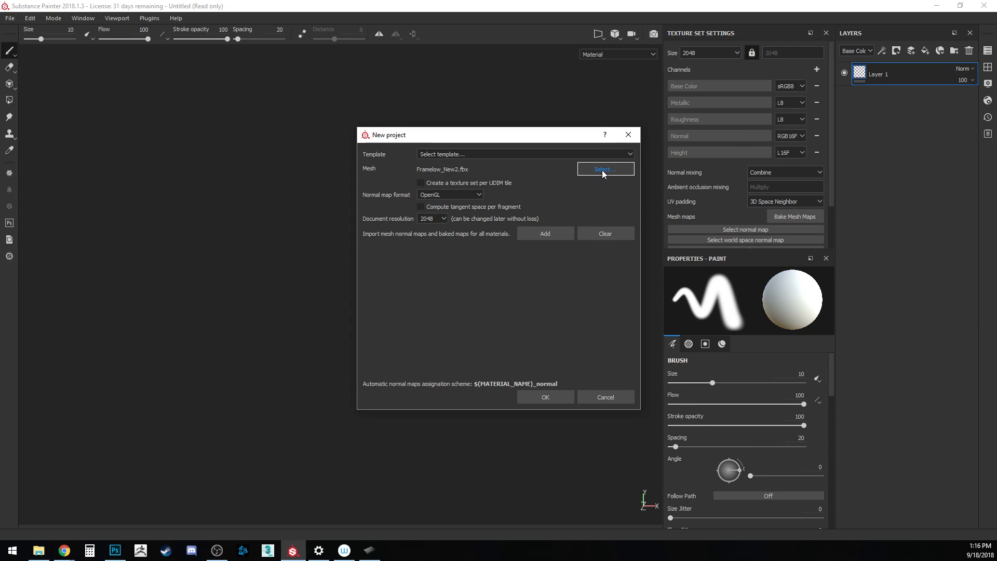
- Create the new project from the Framelow_New2.fbx mesh, discarding the current project's unsaved changes
left_click(556, 400)
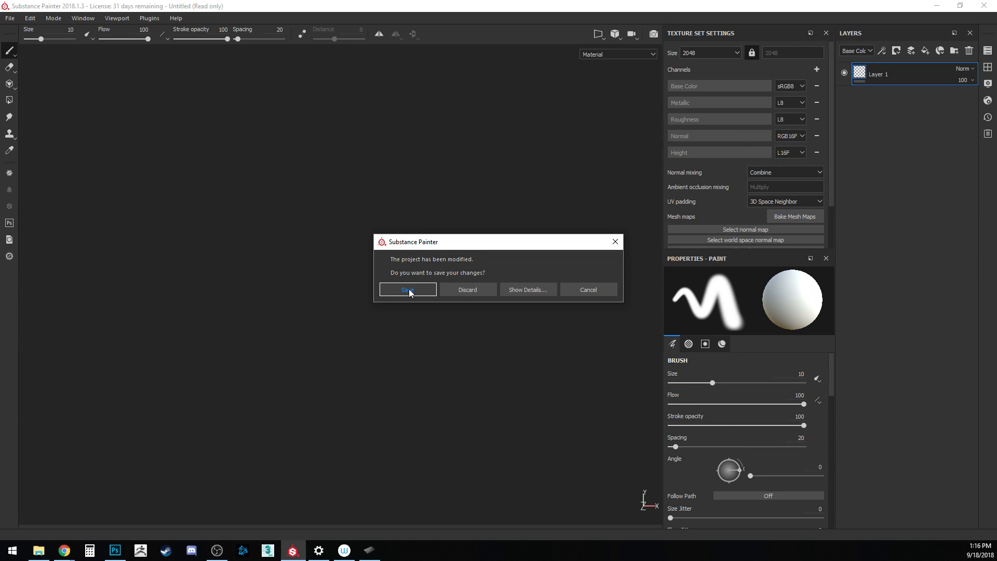
left_click(463, 290)
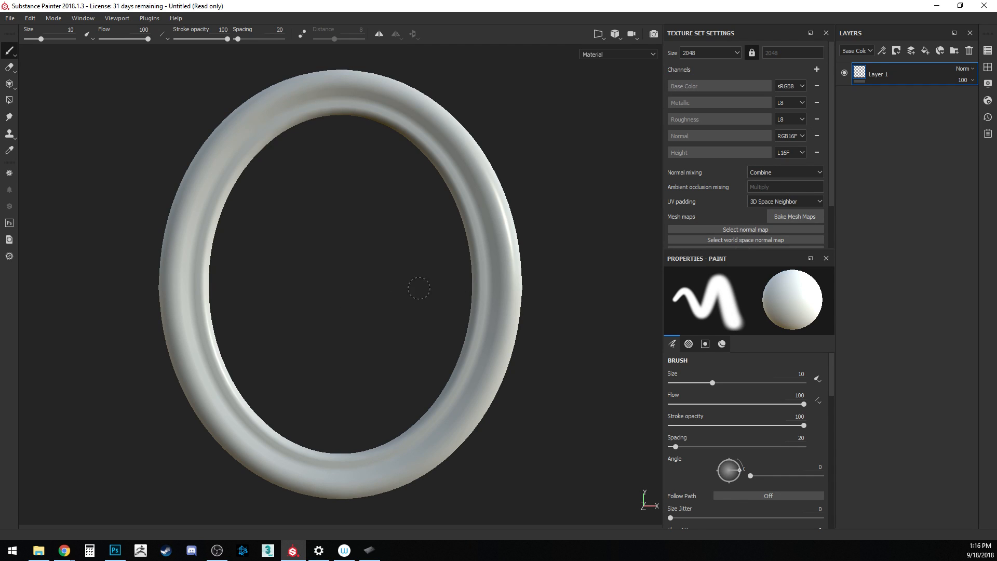
mouse_move(407, 282)
left_mouse_down("alt")
mouse_move(723, 168)
mouse_move(477, 267)
mouse_move(409, 281)
left_mouse_up("alt")
- View the frame's UV layout beside the model in the split 3D/2D view and return to 3D only
left_click(599, 35)
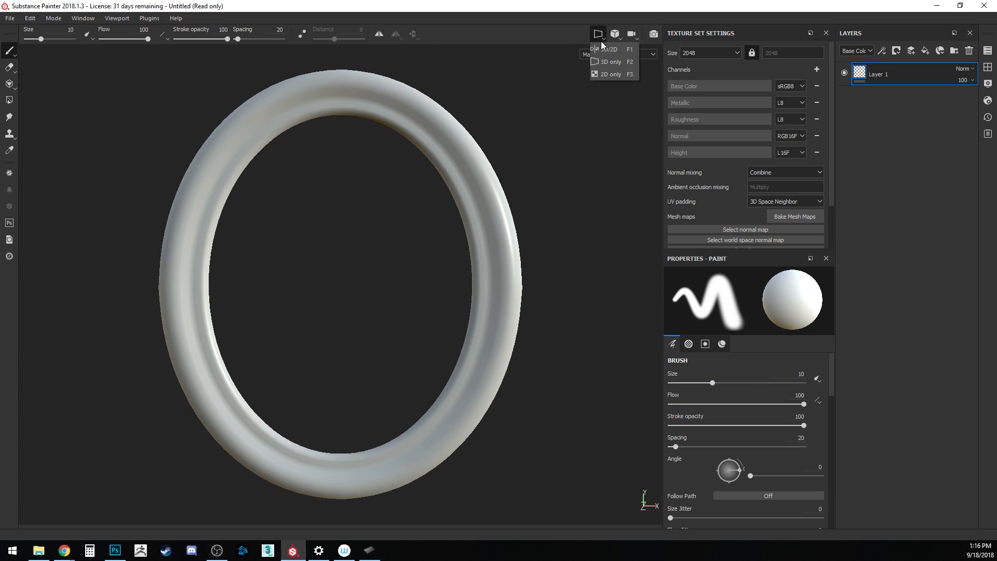
left_click(604, 49)
left_click(599, 34)
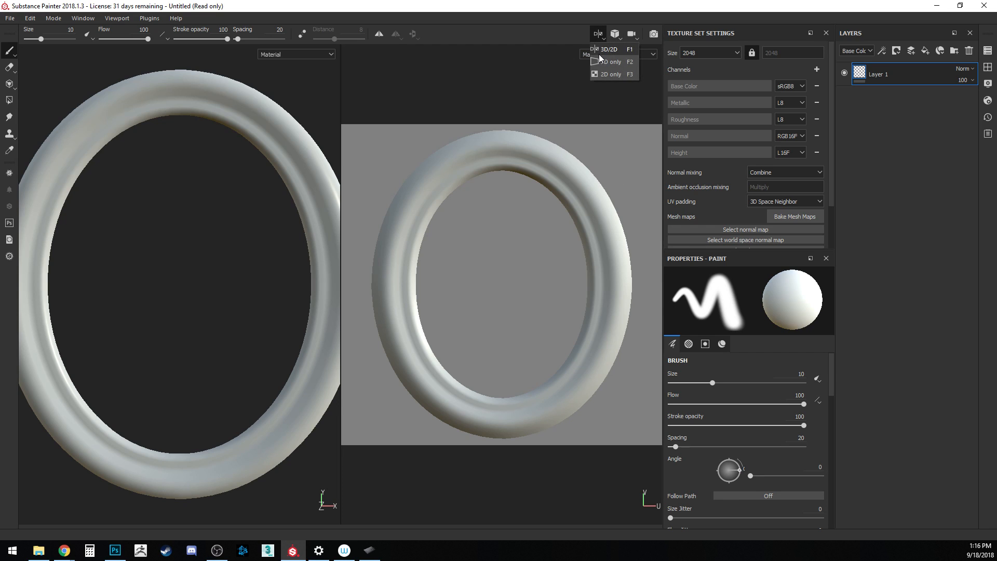
left_click(610, 62)
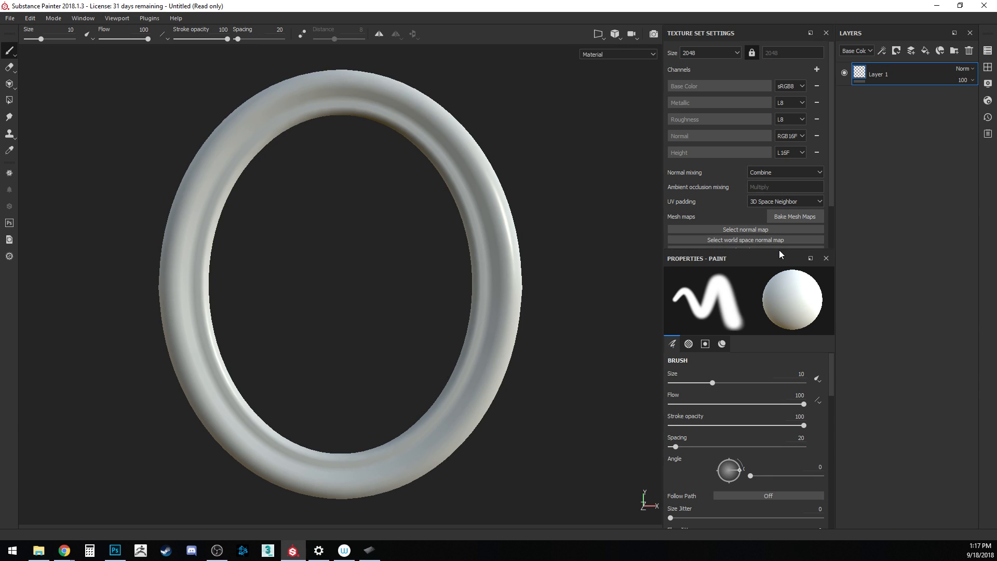
- Close the Properties, Layers and Texture Set Settings windows to clear the workspace around the frame
left_click(826, 259)
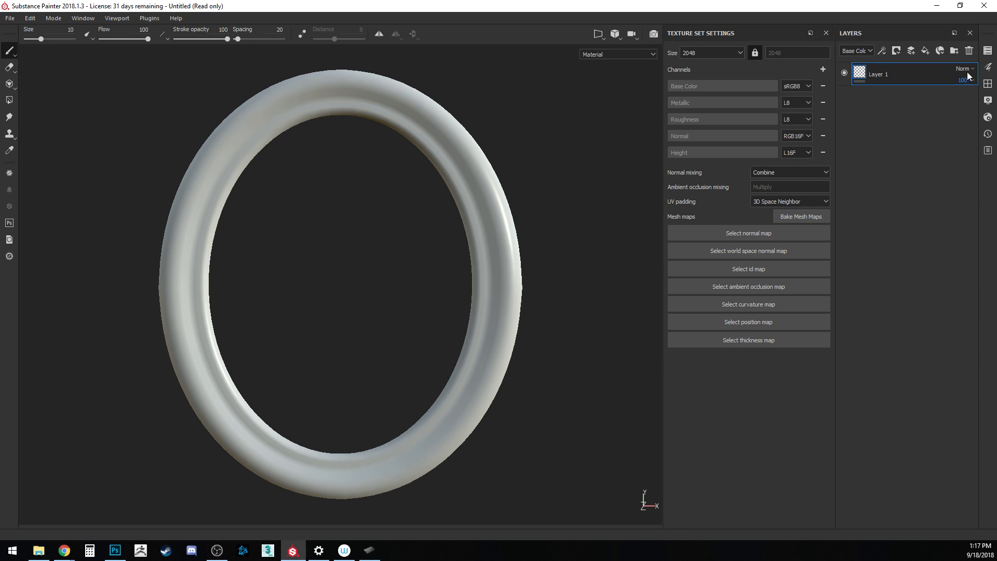
left_click(970, 33)
left_click(970, 32)
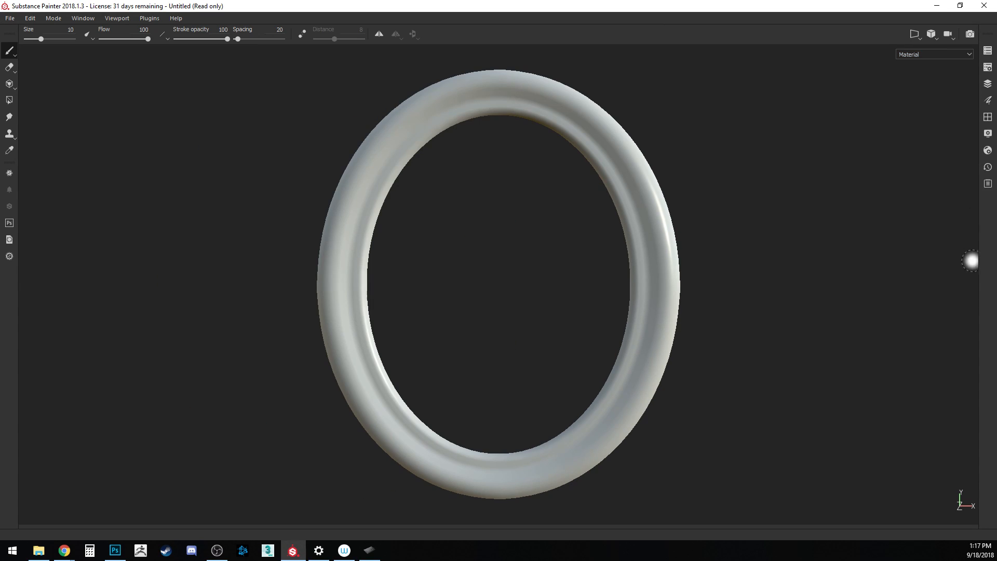
- Open the mesh map baking settings and load FrameHigh_New1.fbx as the high definition mesh
left_click(987, 67)
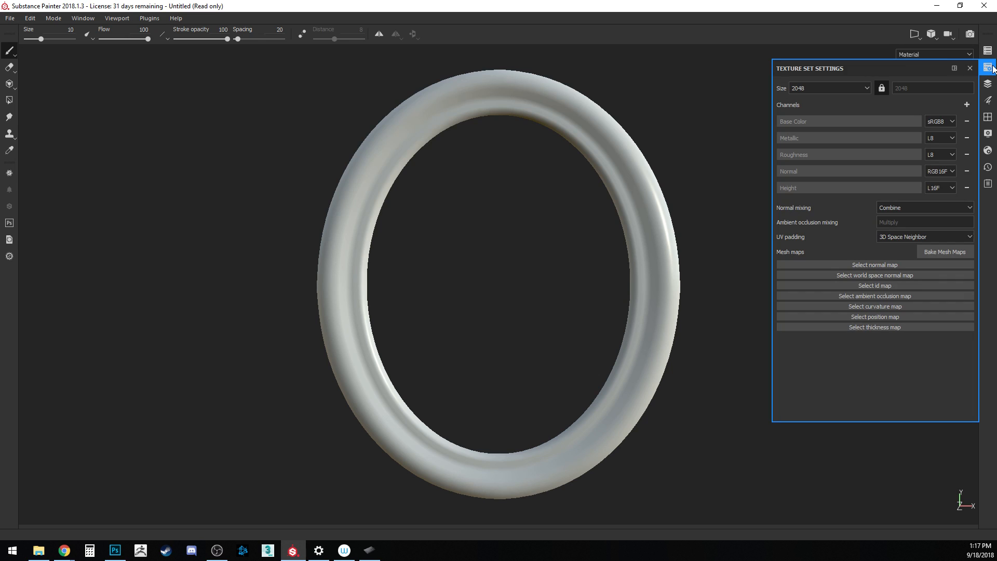
left_click(951, 249)
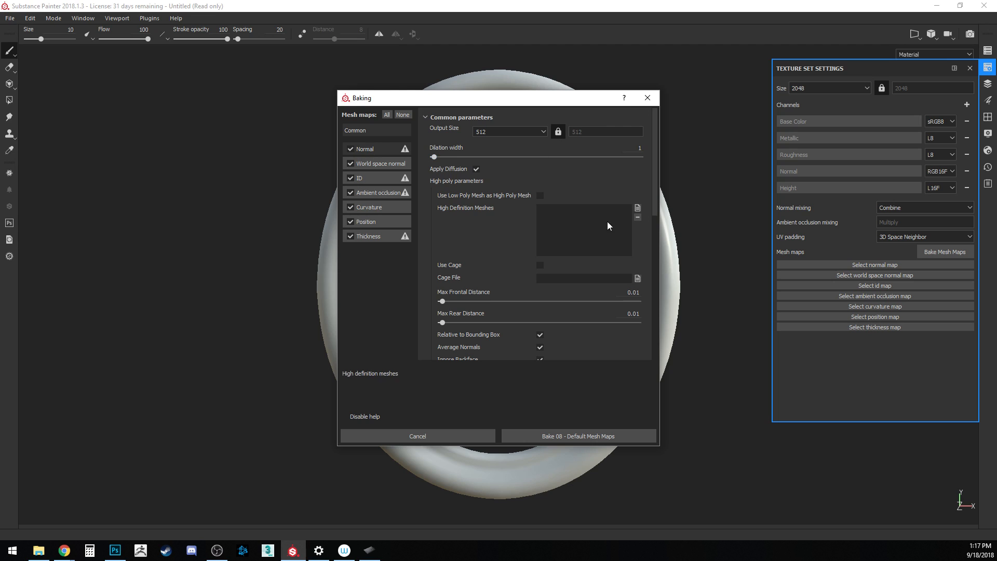
left_click(637, 208)
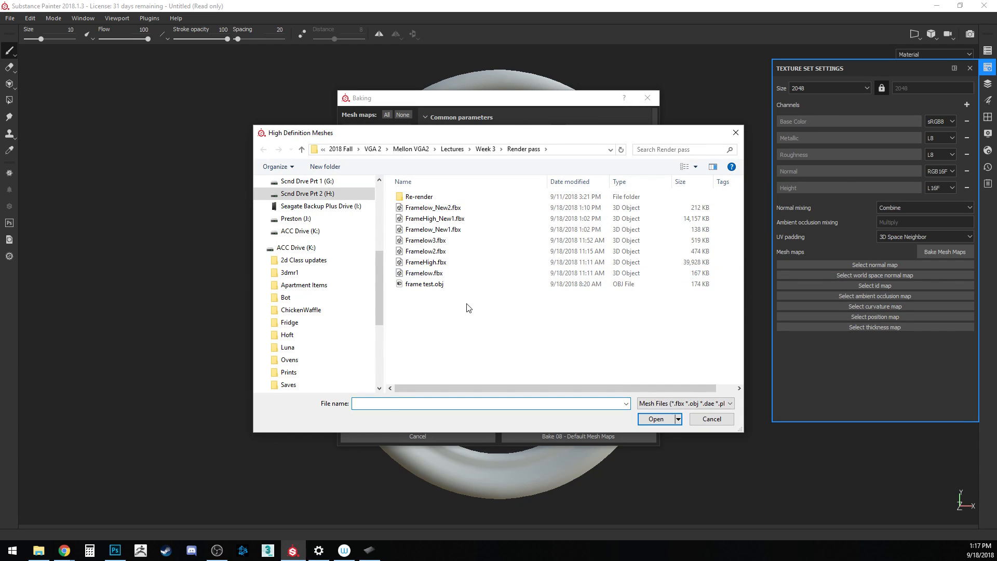
left_click(431, 222)
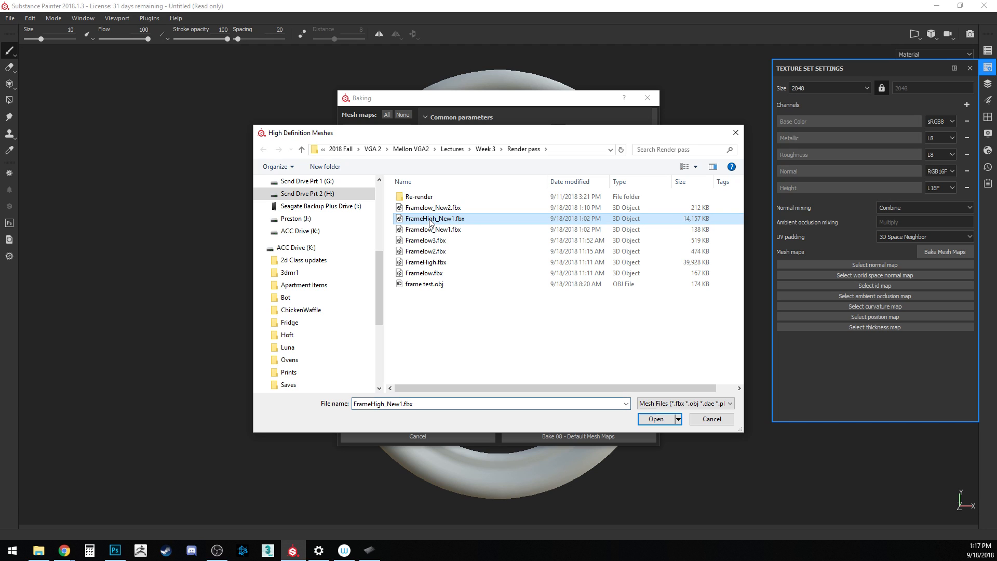
left_click(656, 417)
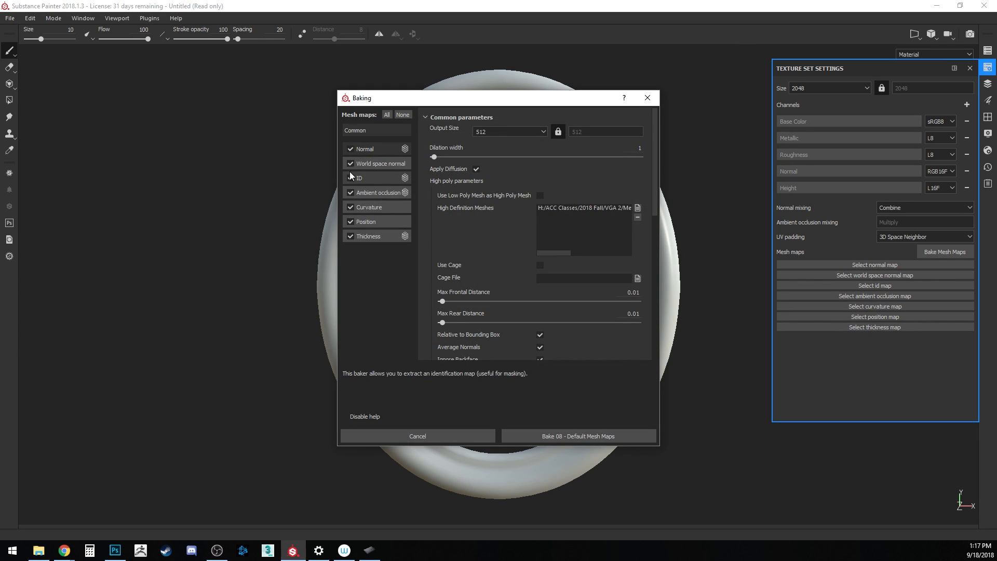
- Bake the mesh maps at an output size of 2048 with the ID map excluded
left_click(350, 178)
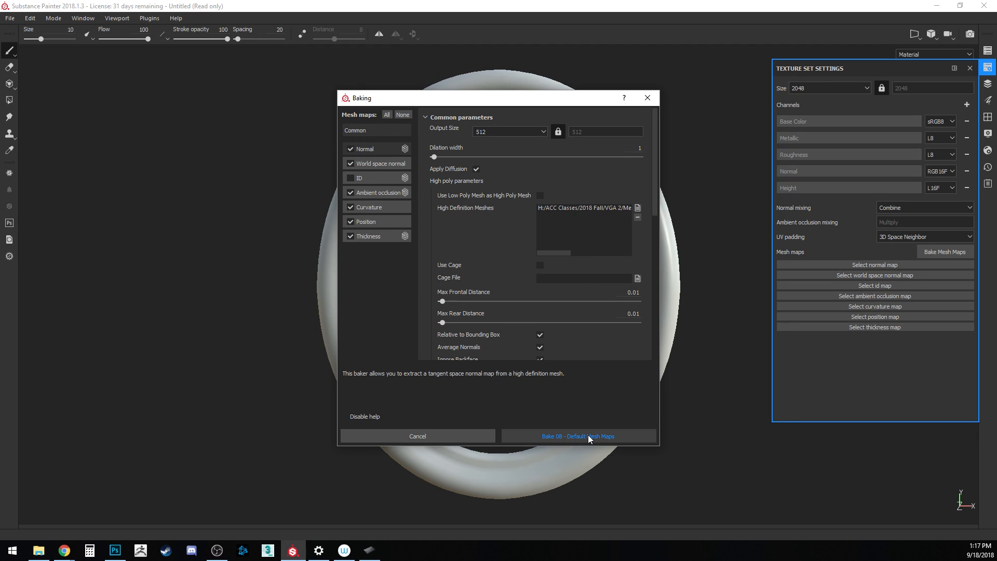
left_click(526, 134)
left_click(491, 181)
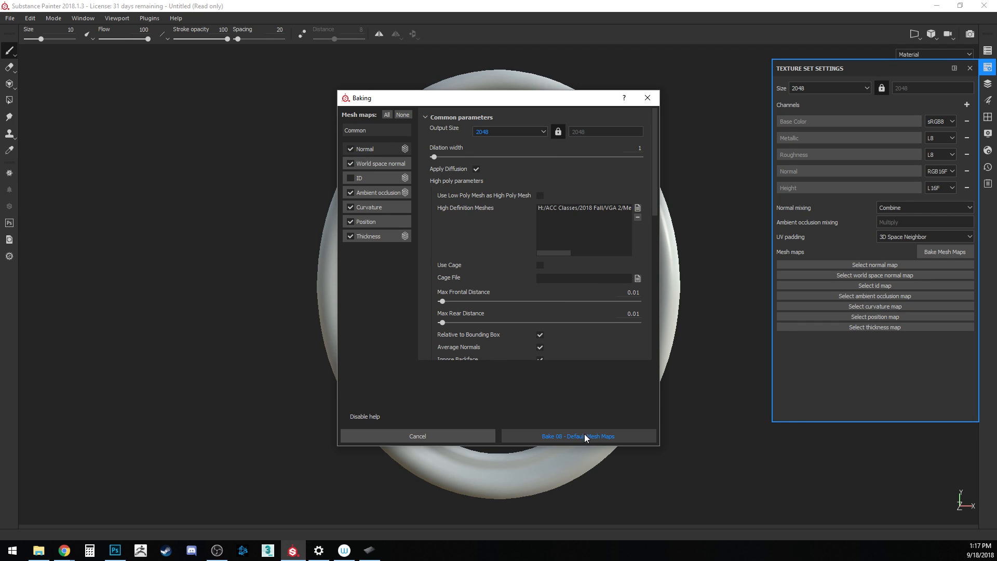
left_click(582, 437)
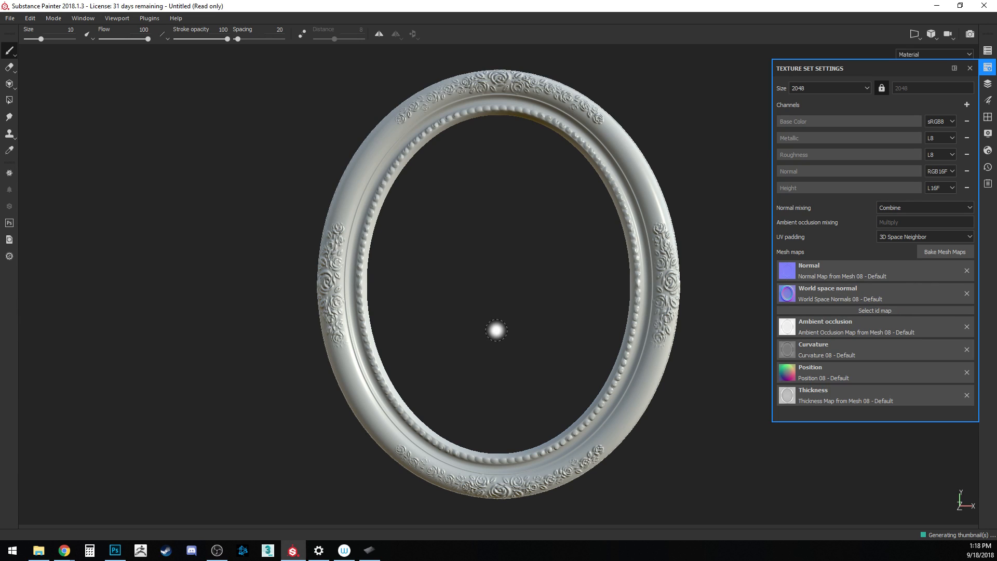
- Dock the Texture Set Settings beside the viewport and narrow them to leave more room for the model
mouse_move(484, 263)
left_mouse_down("alt")
mouse_move(538, 267)
mouse_move(310, 275)
mouse_move(340, 303)
mouse_move(494, 233)
mouse_move(492, 278)
left_mouse_up("alt")
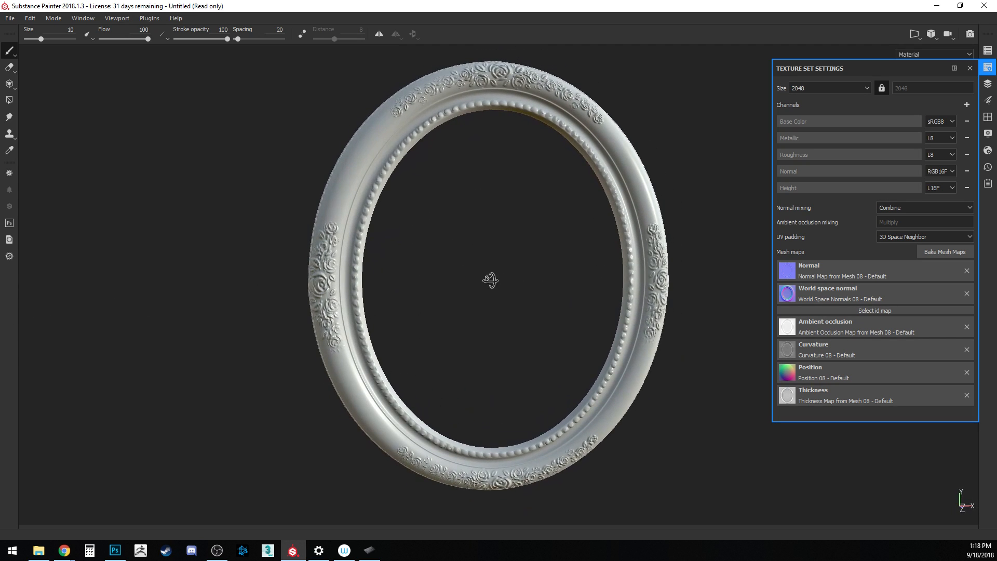
middle_click_drag(548, 215, 463, 226, "alt")
left_click_drag(920, 68, 966, 160)
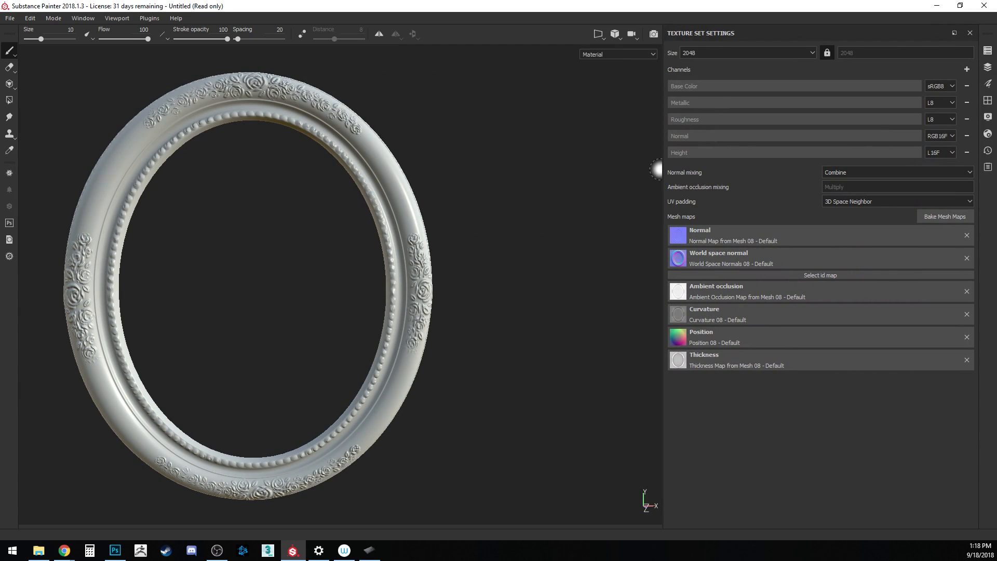
left_click_drag(663, 174, 788, 183)
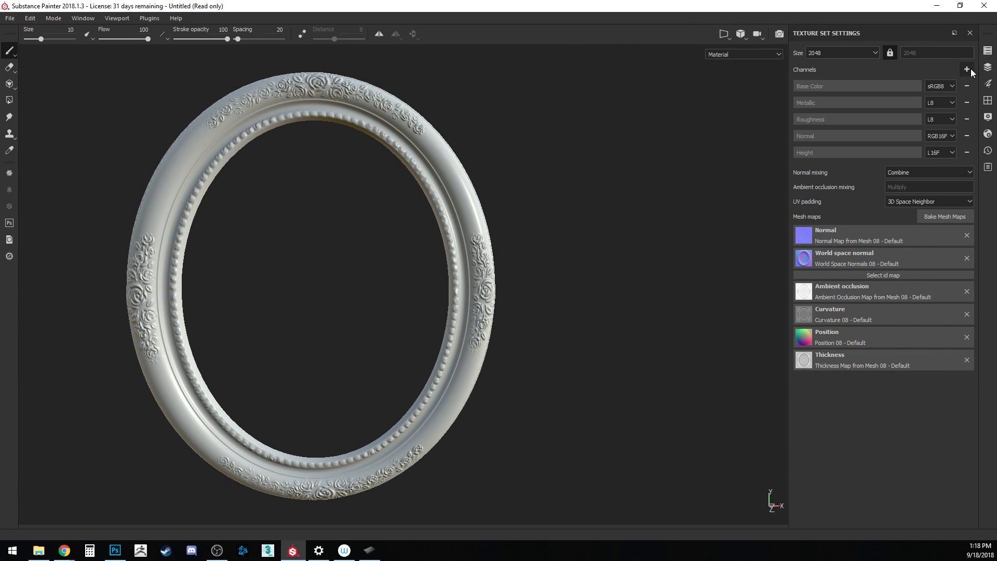
- Dock the Layers window below the Texture Set Settings and give the layer list most of the height
left_click(992, 68)
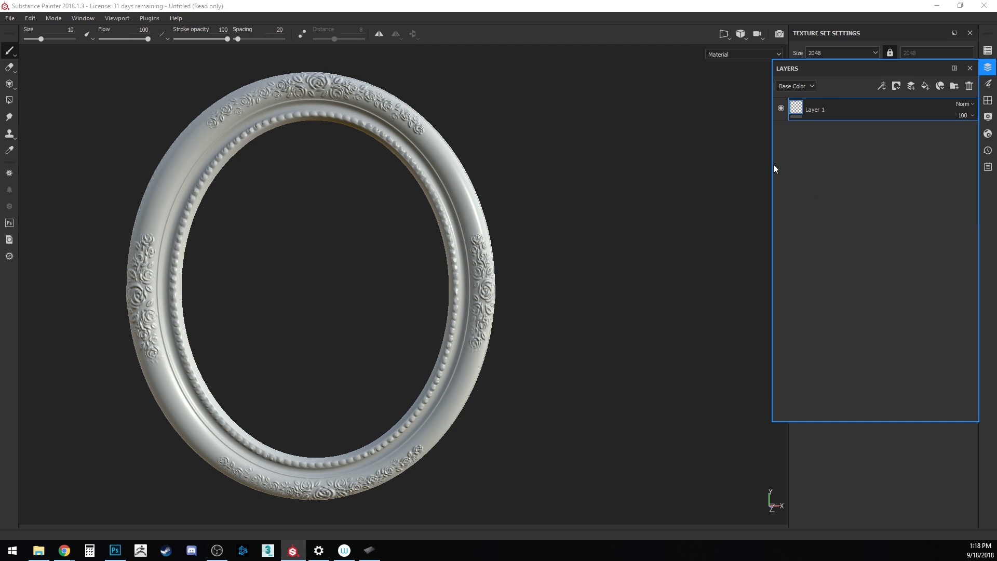
left_click_drag(811, 69, 823, 467)
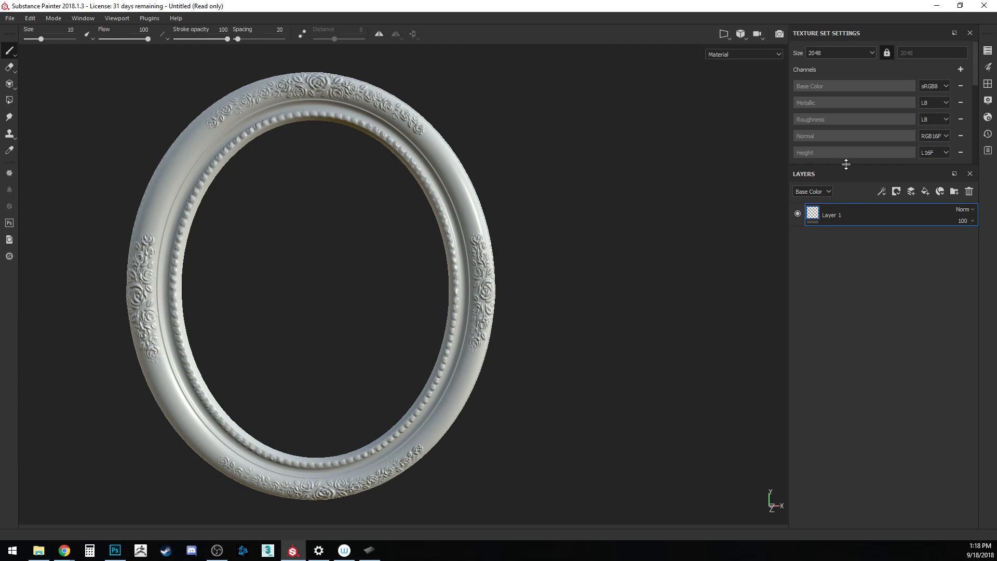
left_click_drag(845, 164, 901, 339)
left_click(960, 70)
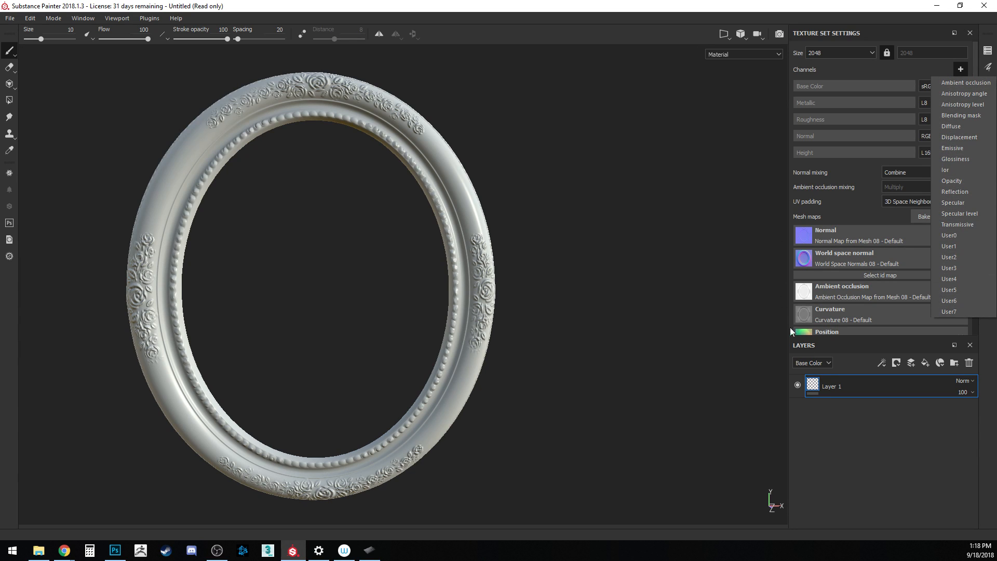
left_click(873, 442)
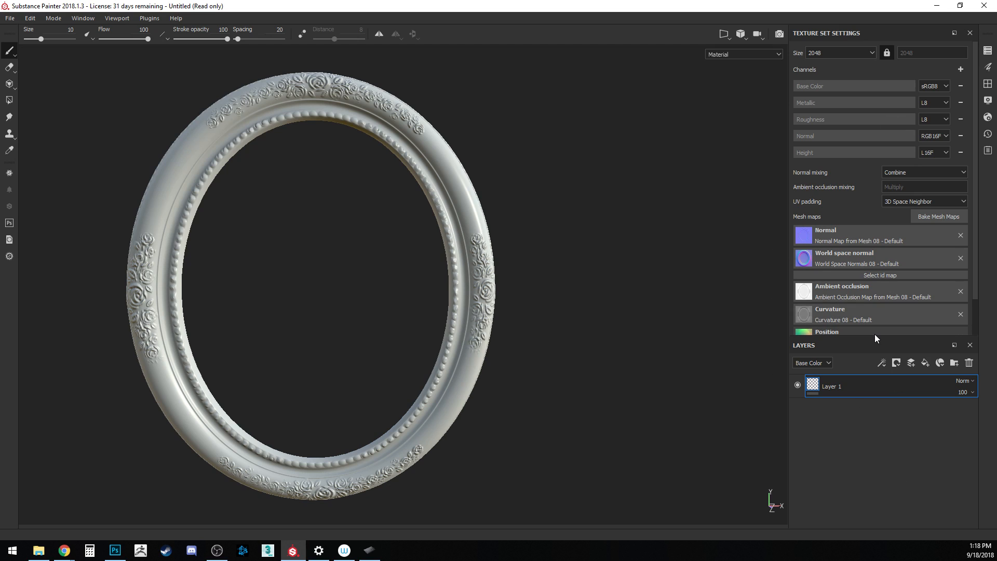
left_click_drag(873, 339, 872, 166)
- Apply the Wood Walnut smart material to the picture frame from the shelf and check it on the model
left_click(987, 84)
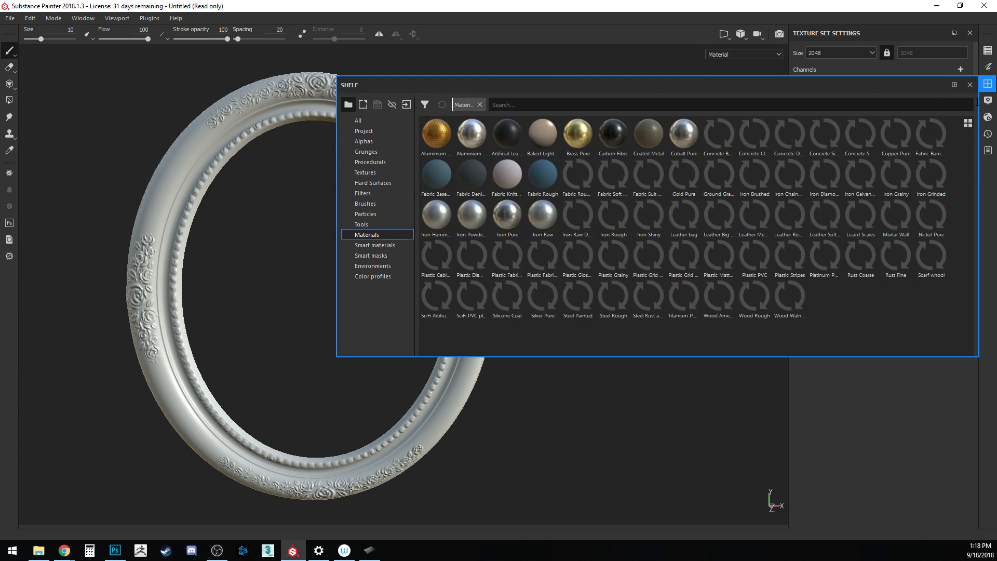
left_click(387, 246)
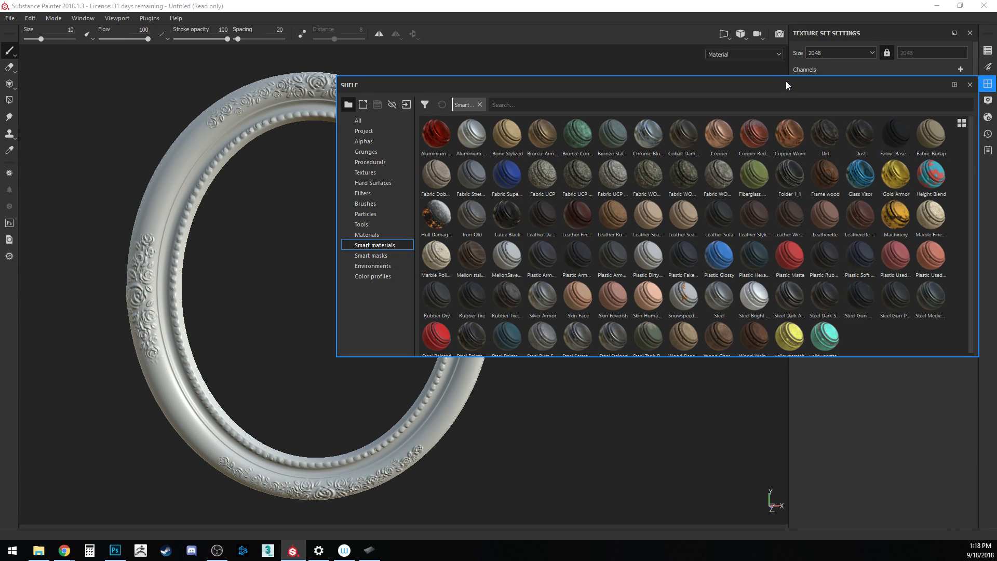
scroll(748, 249, "down", 1)
left_click_drag(749, 253, 655, 358)
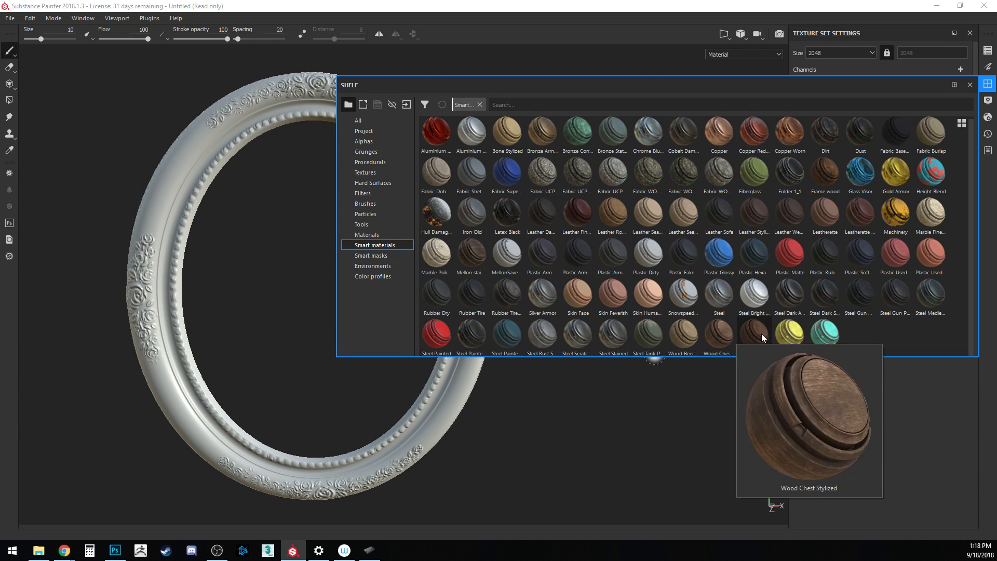
left_click_drag(762, 335, 336, 482)
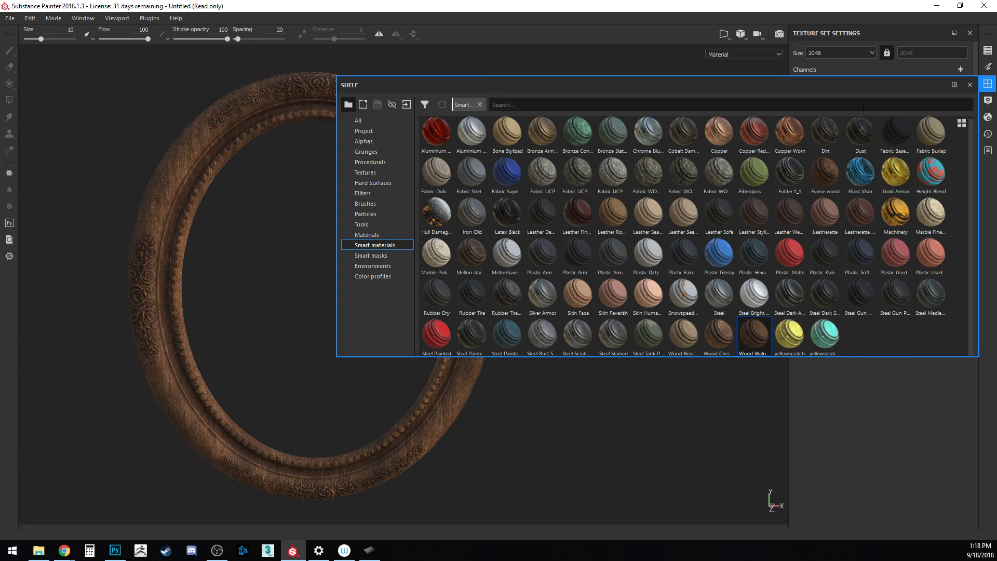
left_click(968, 85)
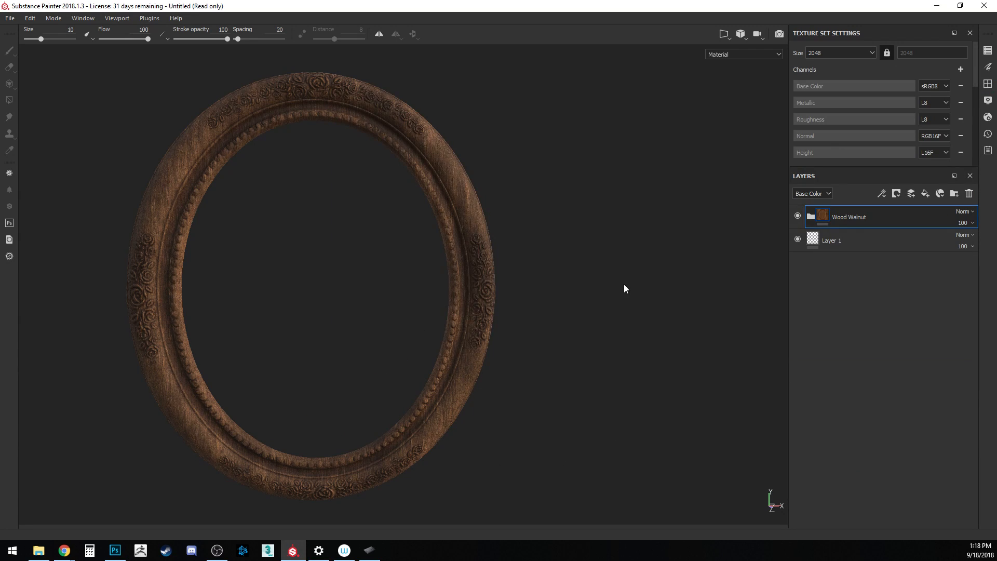
left_click_drag(615, 250, 640, 258, "alt")
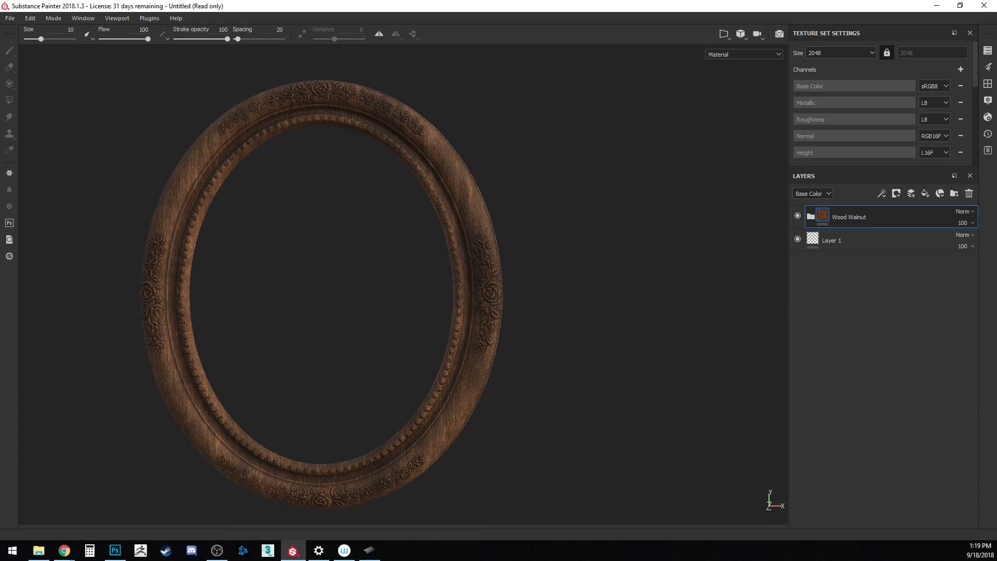
left_click_drag(563, 239, 627, 233, "alt")
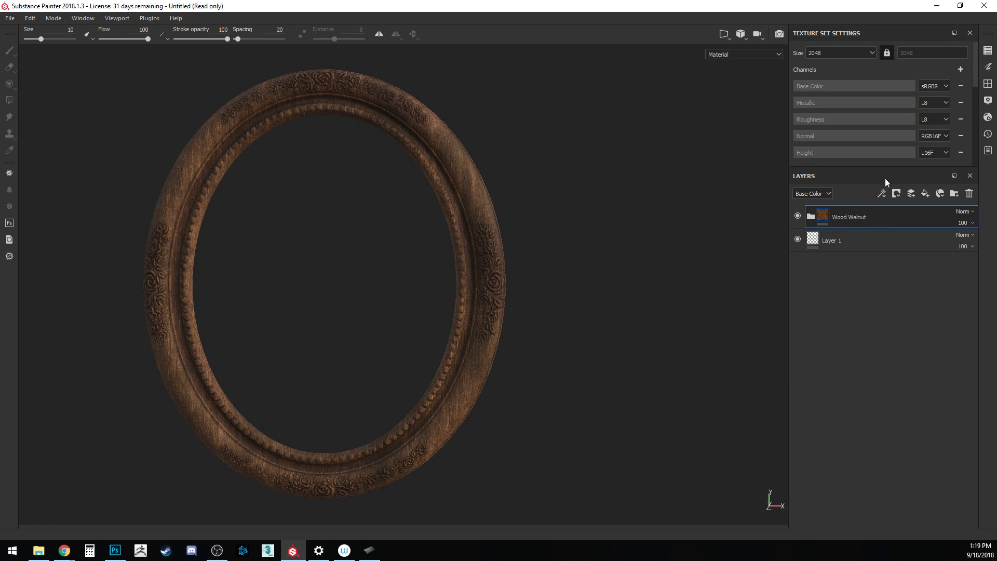
- Enlarge the layer list and apply the Gold Armor smart material to the frame above Wood Walnut
left_click_drag(916, 166, 917, 127)
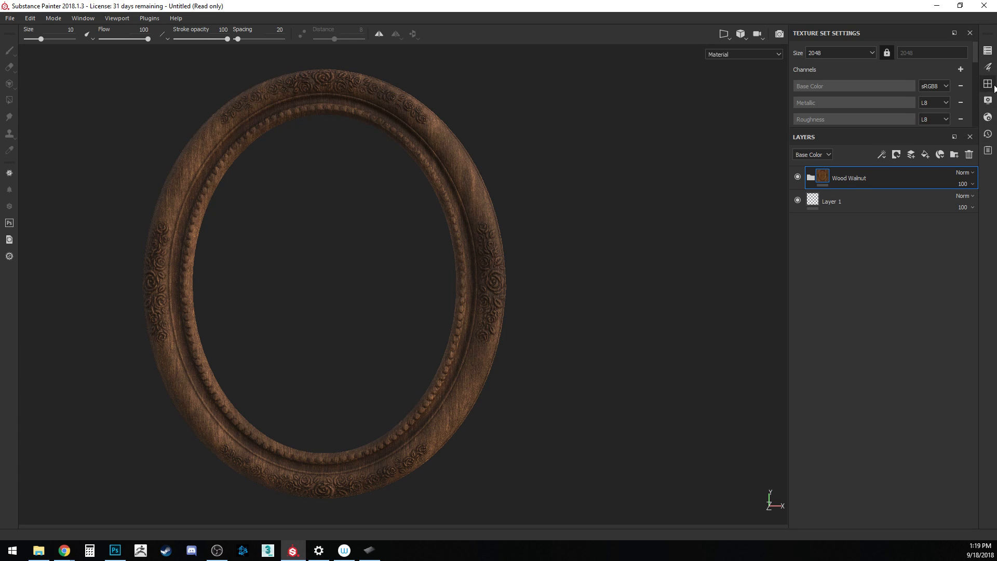
left_click(989, 84)
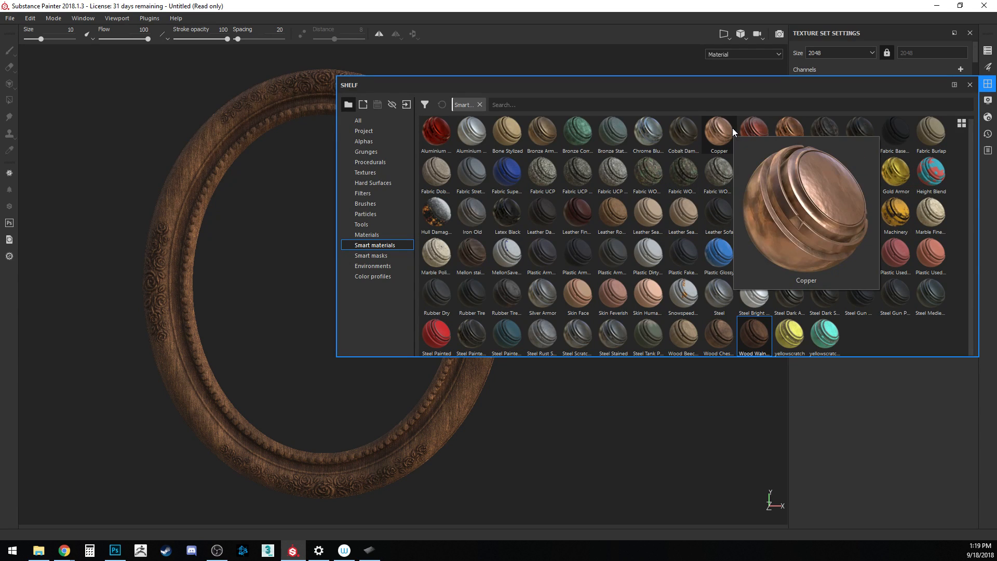
mouse_move(901, 175)
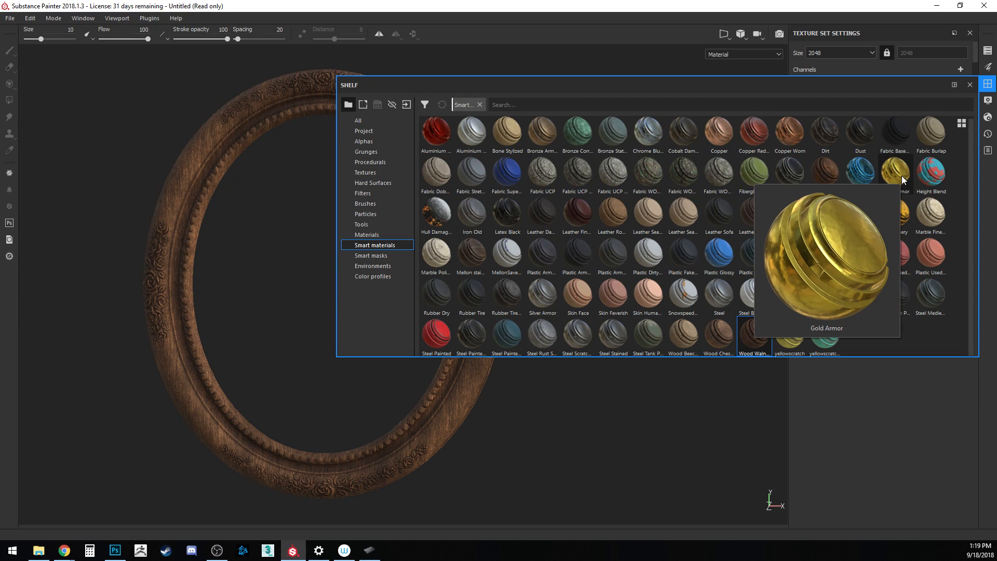
left_click_drag(901, 175, 203, 177)
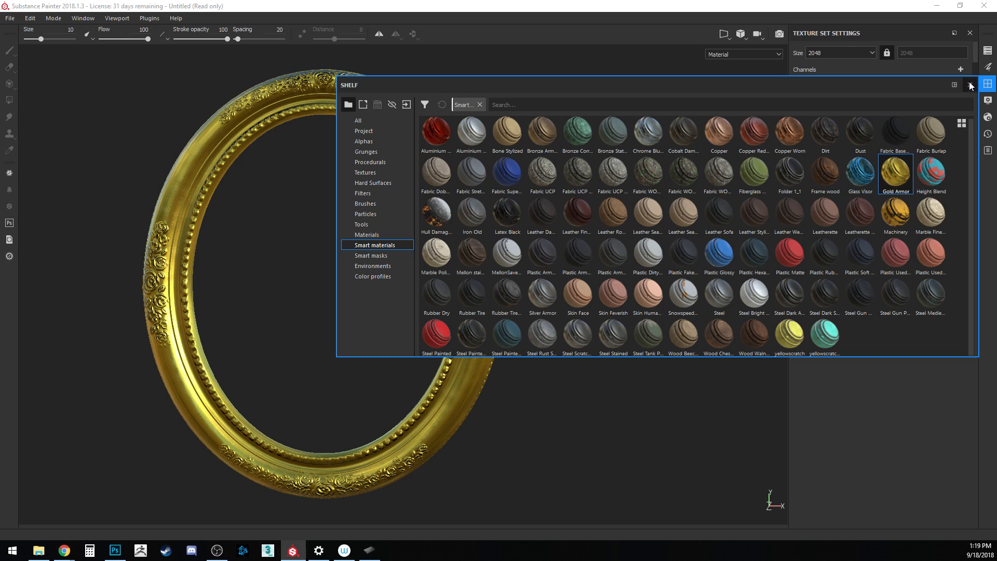
left_click(969, 85)
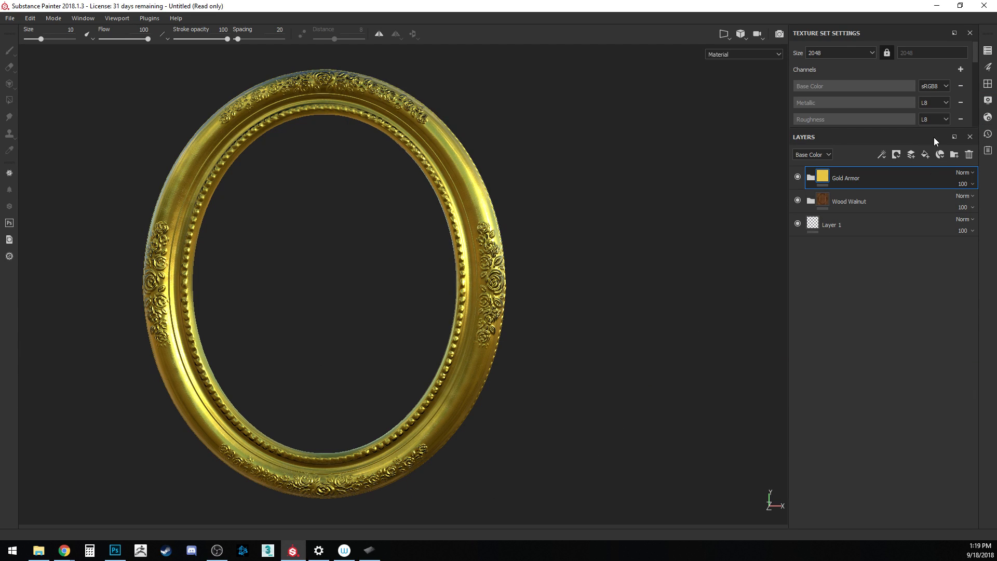
- Set the Gold Armor group's blend mode to Overlay and check the blend with the wood on the frame
middle_click_drag(575, 331, 609, 321, "alt")
left_click(964, 173)
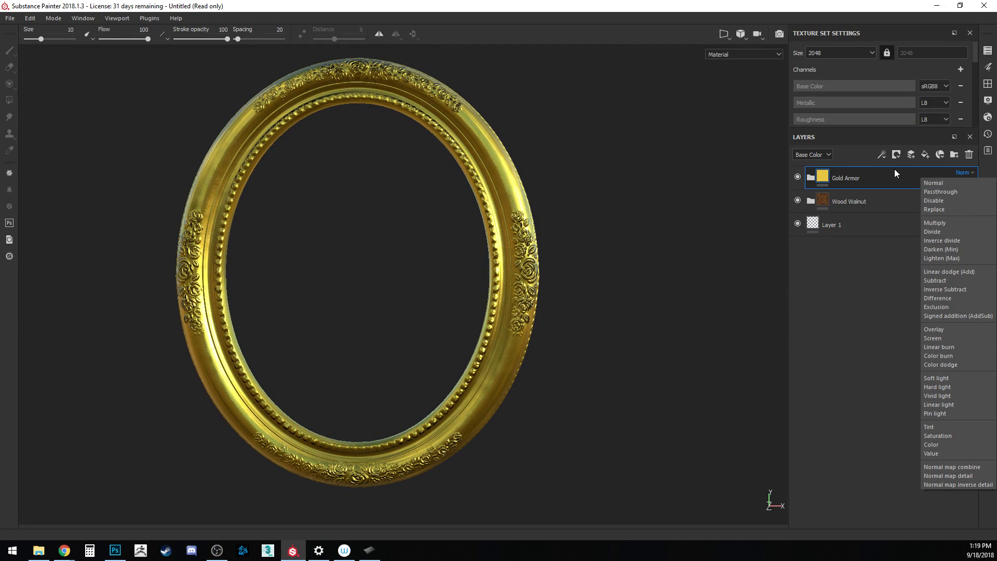
left_click(951, 329)
left_click_drag(648, 349, 626, 268, "alt")
- Examine the layers inside the Gold Armor group, including the noise fills in the Metal Torsions mask
left_click(812, 178)
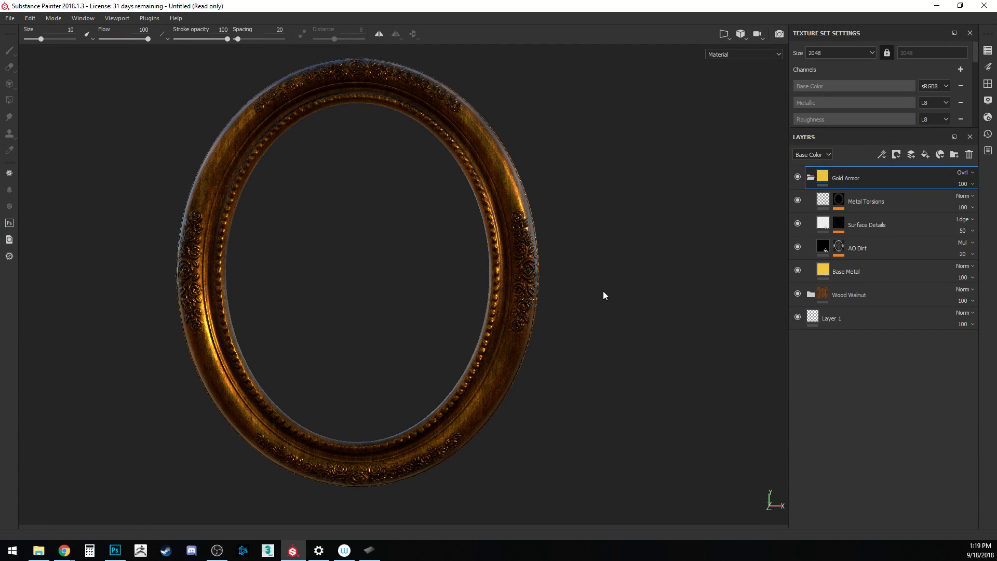
left_click(837, 202)
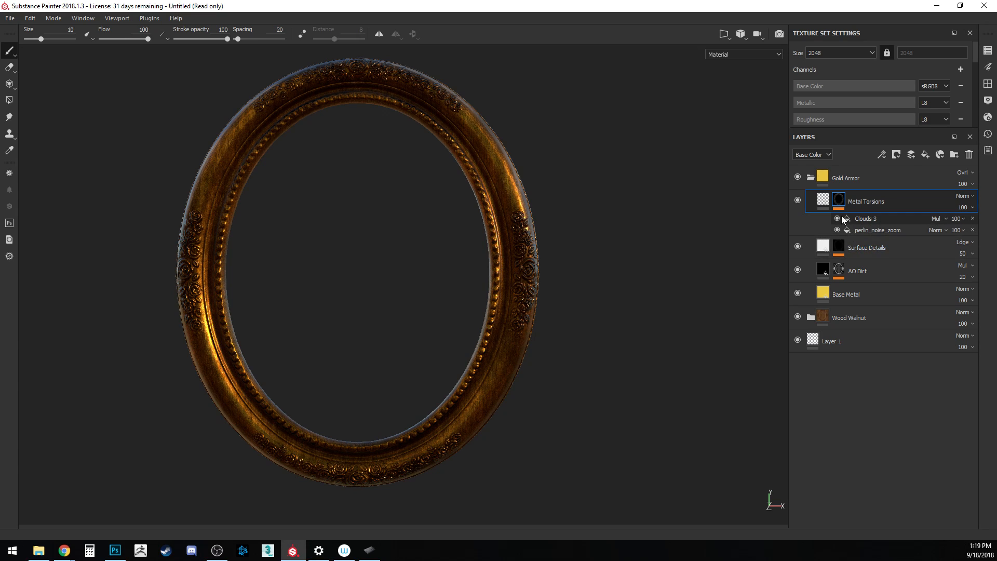
left_click(838, 219)
left_click(836, 219)
left_click(836, 230)
left_click(827, 200)
left_click(865, 176)
left_click(812, 178)
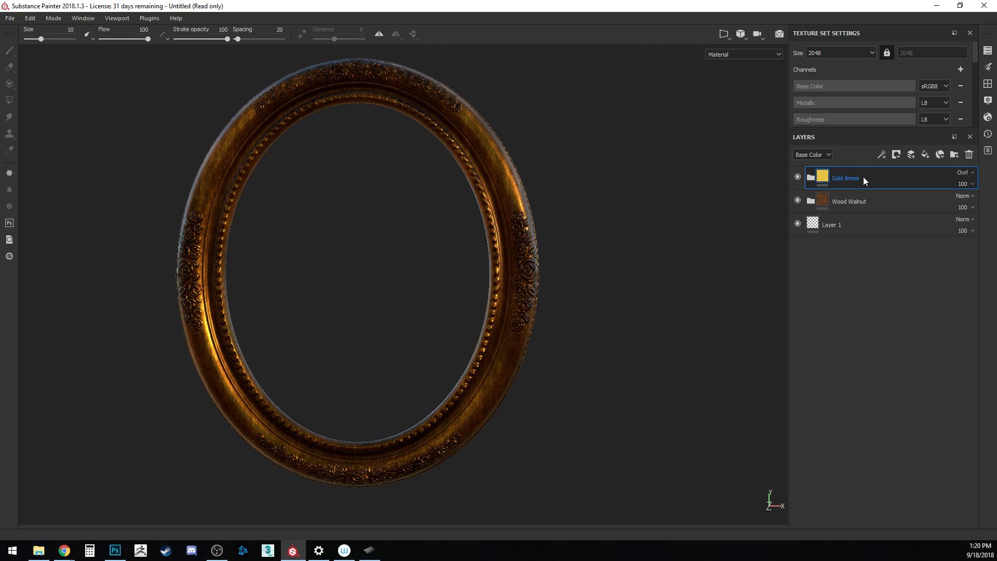
- Add a black mask to the Gold Armor group and remove it again
left_click(899, 153)
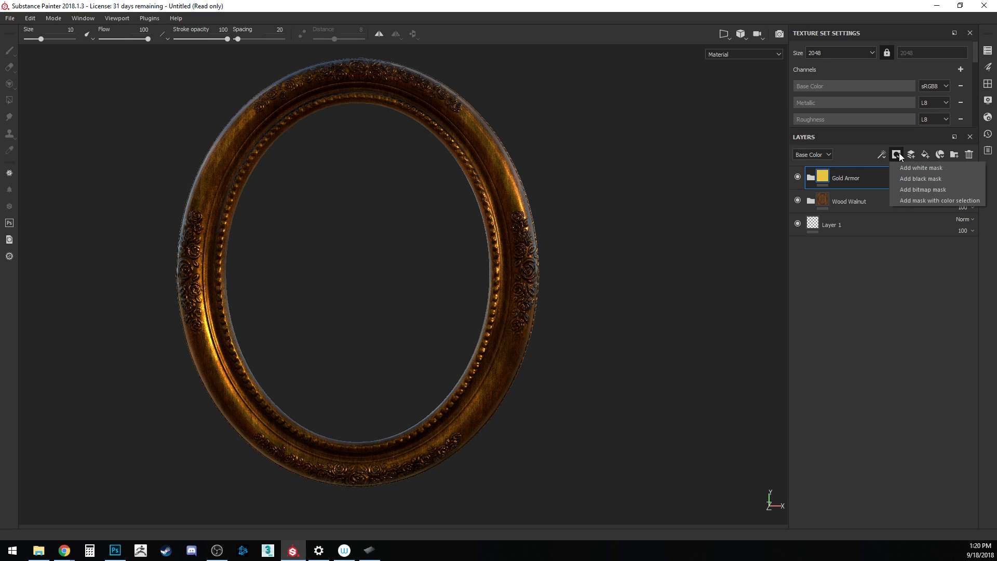
left_click(911, 181)
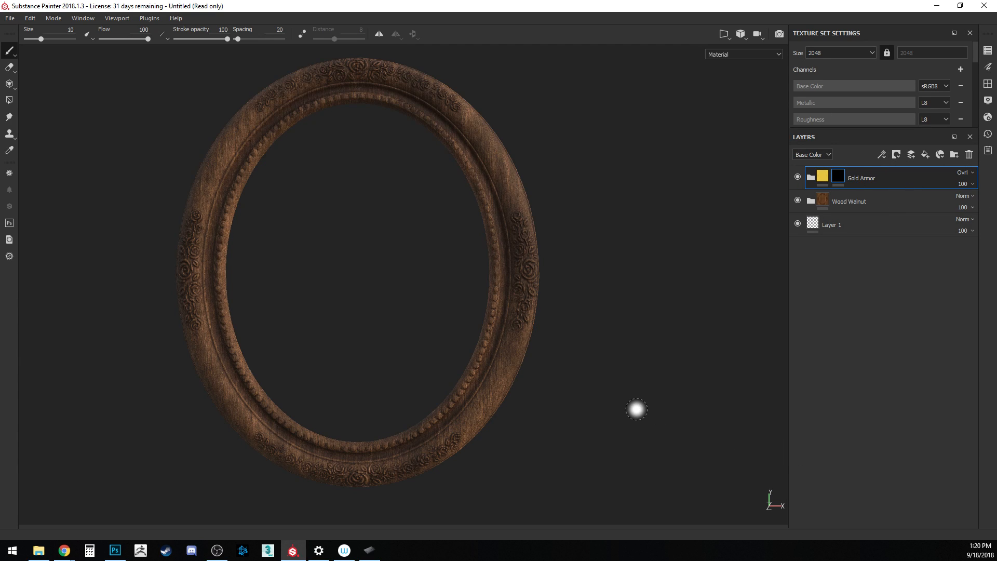
right_click(837, 176)
left_click(873, 215)
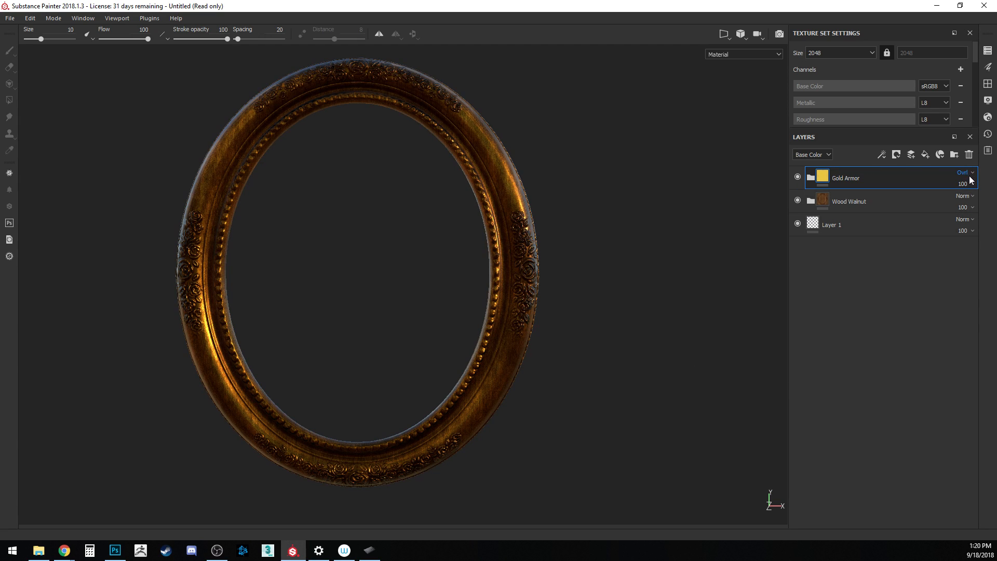
- Set the Gold Armor group's opacity to 50 and check the frame from another angle
left_click(963, 184)
left_click(967, 183)
left_click(972, 185)
key("BackSpace")
key("BackSpace")
key("BackSpace")
type("50")
key("Return")
left_click_drag(536, 310, 672, 265, "alt")
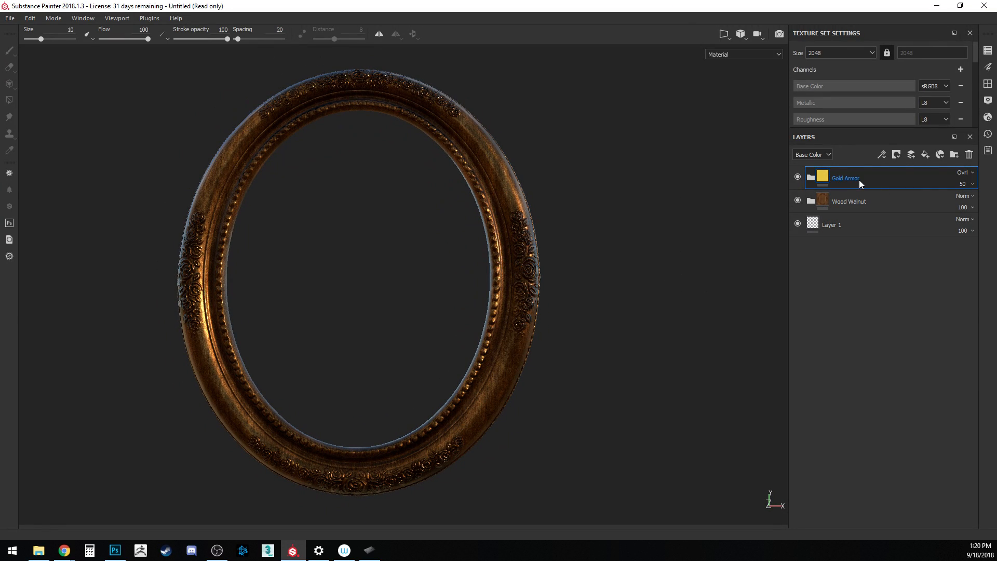
- Add a black mask to the Gold Armor group to hide the gold across the whole frame
left_click(910, 156)
left_click(926, 179)
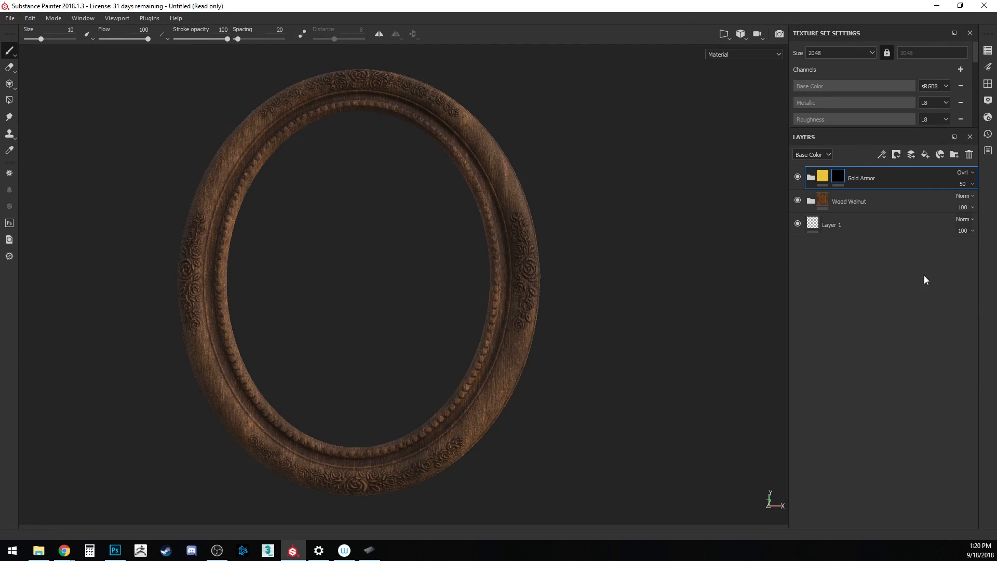
left_click_drag(627, 317, 656, 327, "alt")
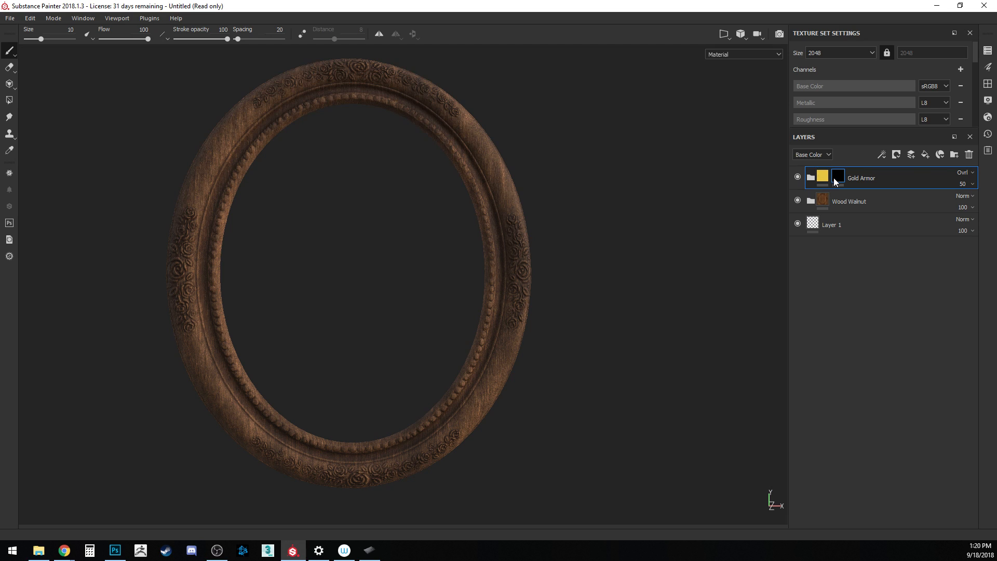
left_click(988, 85)
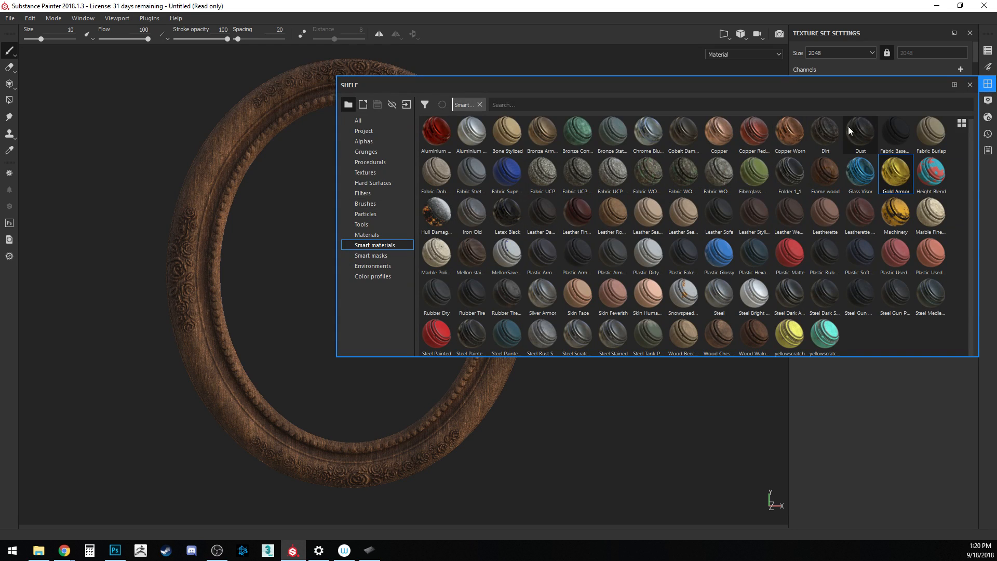
left_click(970, 84)
- Open the paint properties, dock them below the layer list and enlarge them to show the brush settings
left_click(989, 68)
mouse_move(793, 74)
left_mouse_down()
mouse_move(816, 372)
mouse_move(829, 316)
mouse_move(821, 319)
mouse_move(716, 180)
mouse_move(762, 238)
mouse_move(822, 232)
mouse_move(797, 238)
mouse_move(615, 136)
mouse_move(688, 81)
mouse_move(967, 76)
mouse_move(969, 152)
mouse_move(979, 163)
mouse_move(798, 219)
mouse_move(778, 266)
mouse_move(688, 100)
mouse_move(721, 55)
mouse_move(715, 89)
mouse_move(777, 110)
mouse_move(765, 140)
left_mouse_up()
mouse_move(842, 142)
left_mouse_down()
mouse_move(679, 46)
mouse_move(697, 100)
mouse_move(880, 216)
mouse_move(886, 296)
mouse_move(840, 356)
mouse_move(822, 538)
mouse_move(907, 525)
mouse_move(914, 504)
left_mouse_up()
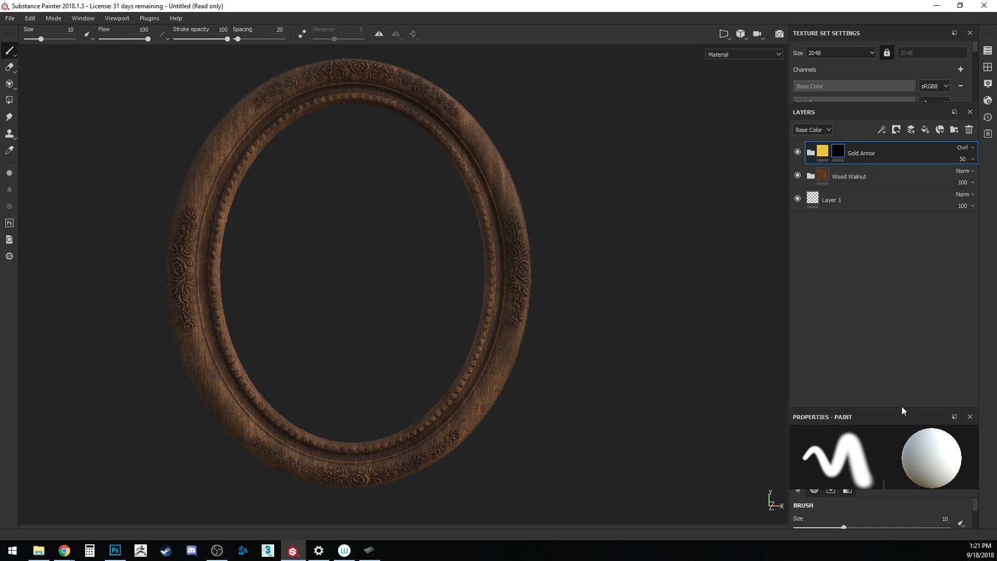
left_click_drag(903, 408, 895, 213)
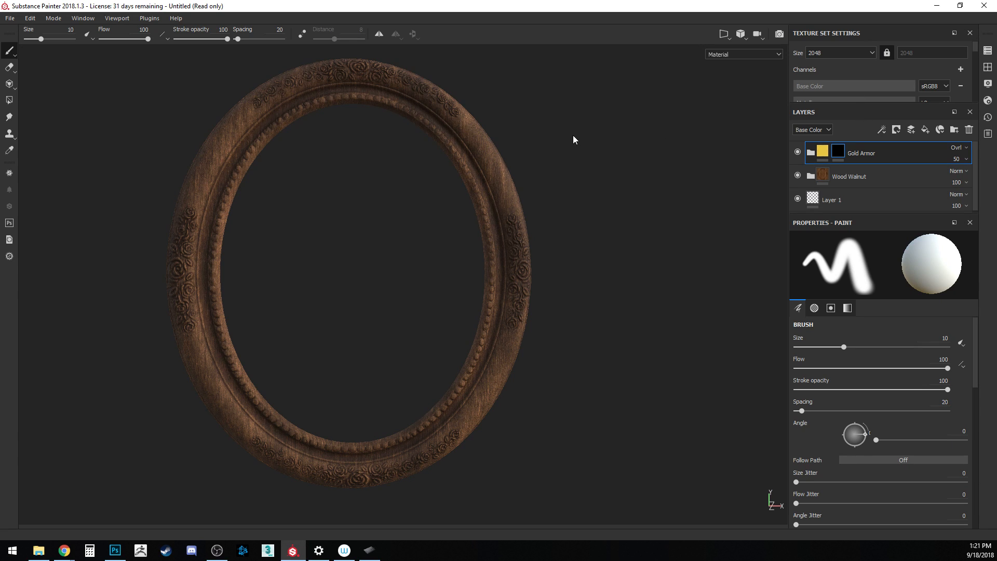
- Move Texture Set Settings and Layers into their own column beside the paint properties, with Layers below Texture Set Settings
double_click(889, 109)
double_click(890, 33)
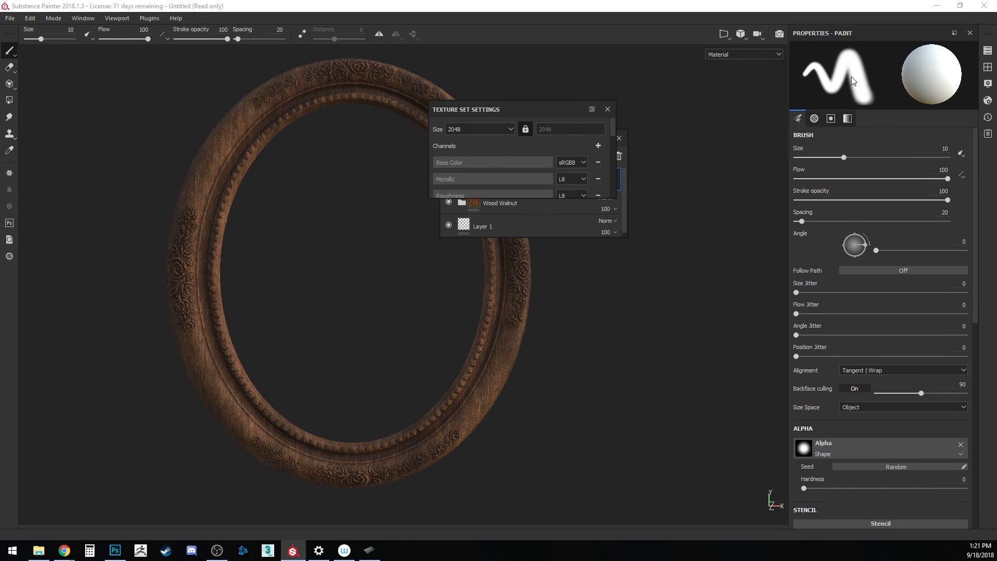
left_click_drag(494, 109, 968, 187)
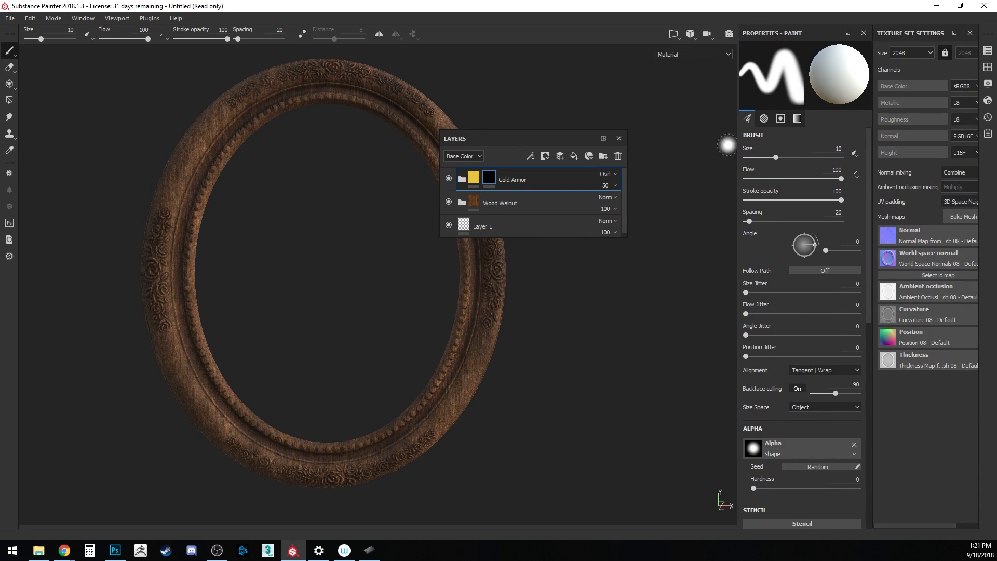
left_click_drag(511, 139, 915, 390)
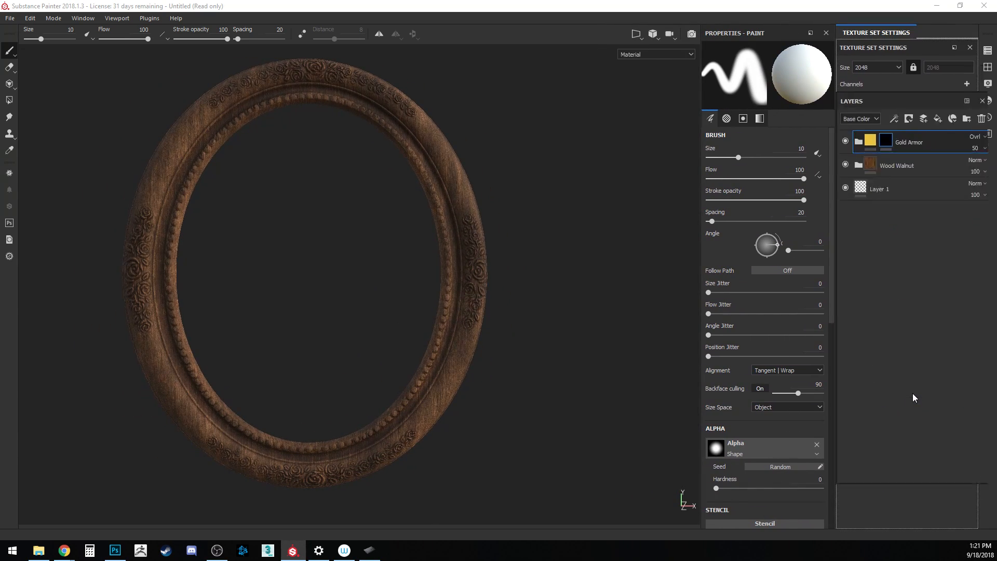
left_click_drag(869, 33, 897, 54)
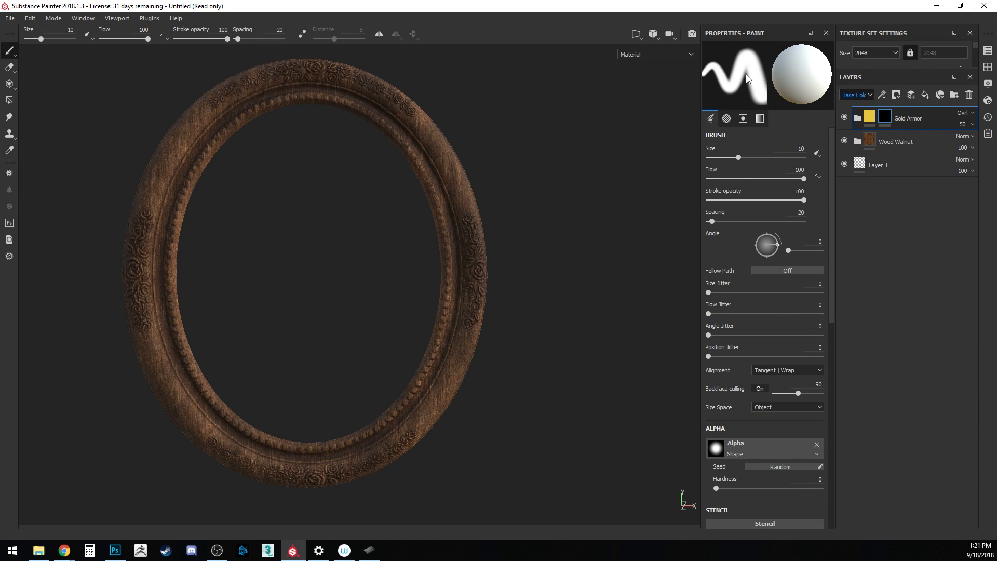
- Load the softer Dirt Spots brush variant from the shelf's brushes for painting the Gold Armor mask
left_click(987, 67)
left_click(366, 187)
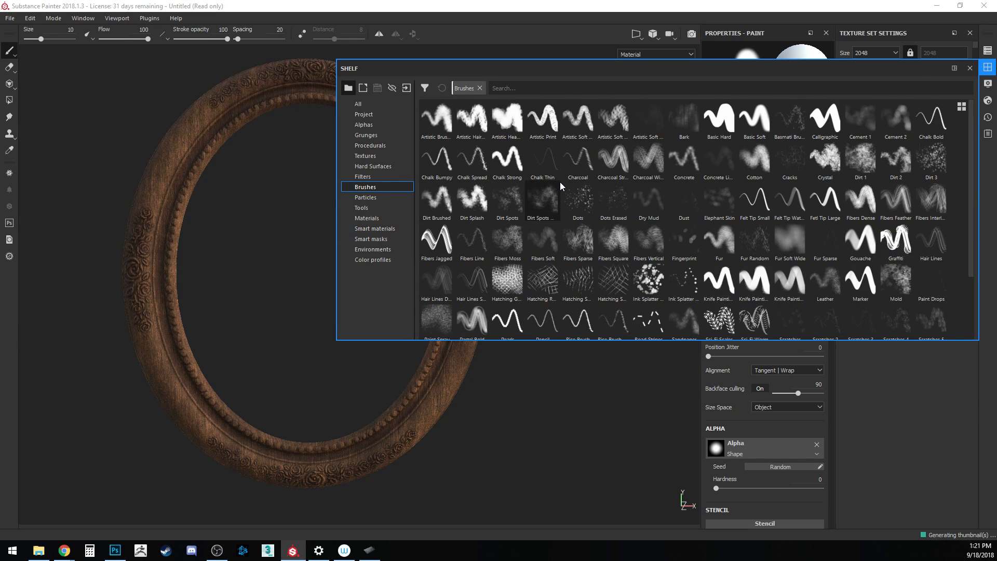
mouse_move(594, 185)
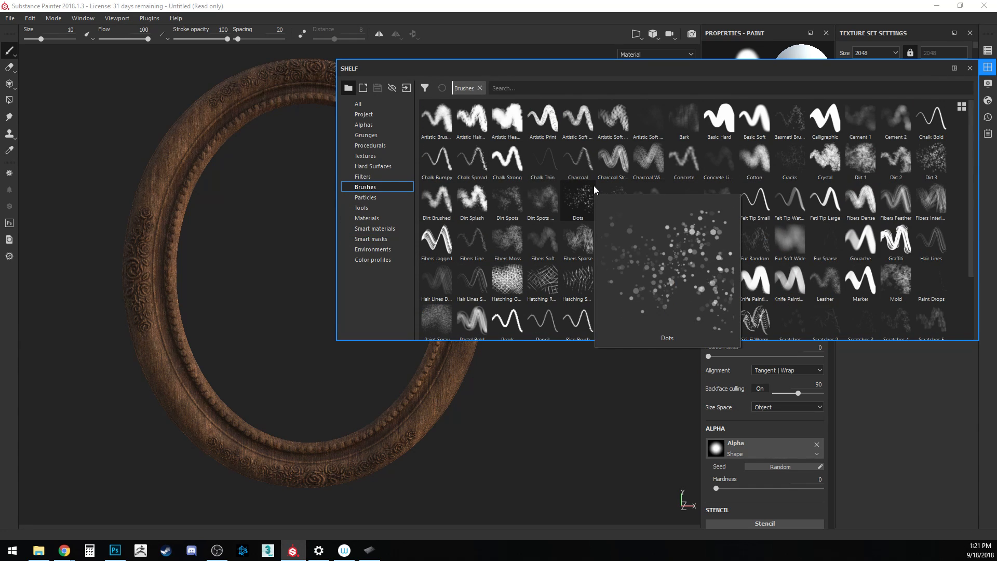
left_click(534, 196)
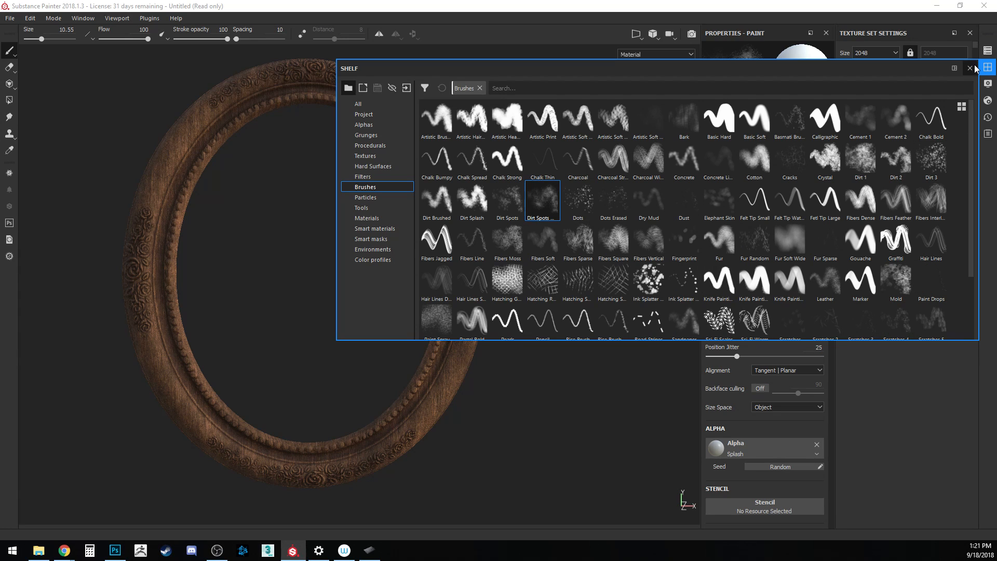
left_click(969, 68)
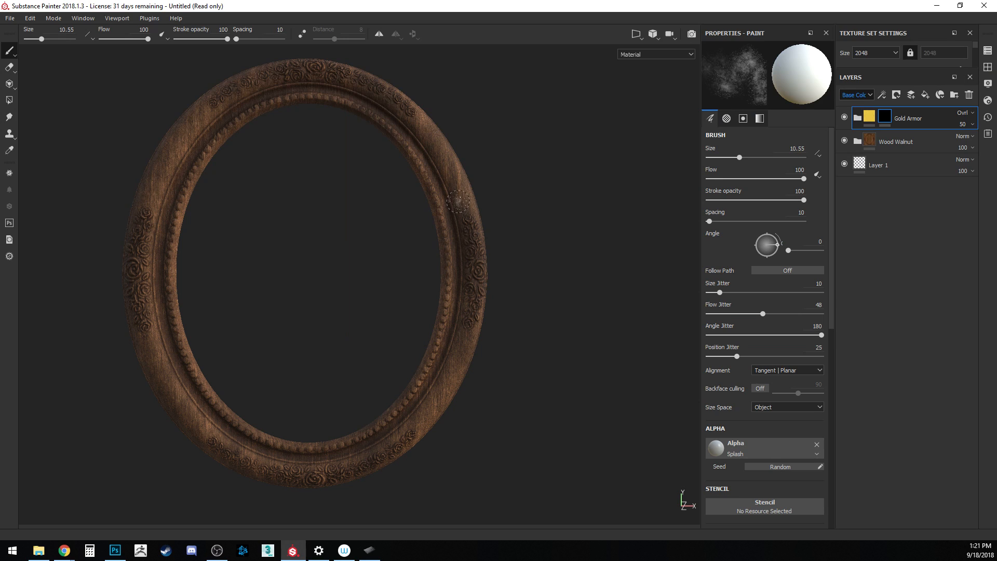
- Review the brush settings and set the Gold Armor group's opacity to 100
scroll(812, 435, "down", 3)
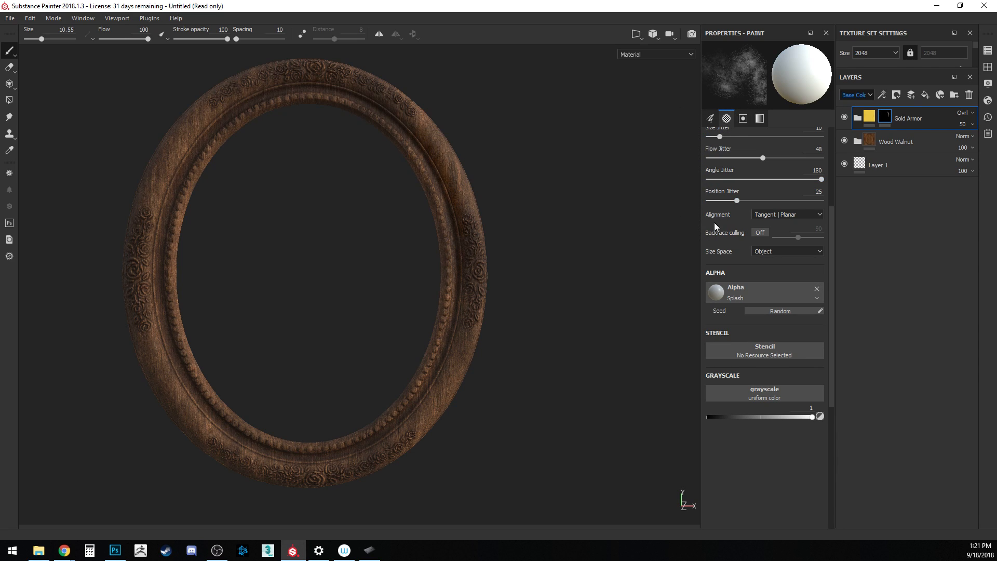
mouse_move(831, 342)
left_mouse_down()
mouse_move(833, 375)
mouse_move(827, 260)
mouse_move(830, 274)
left_mouse_up()
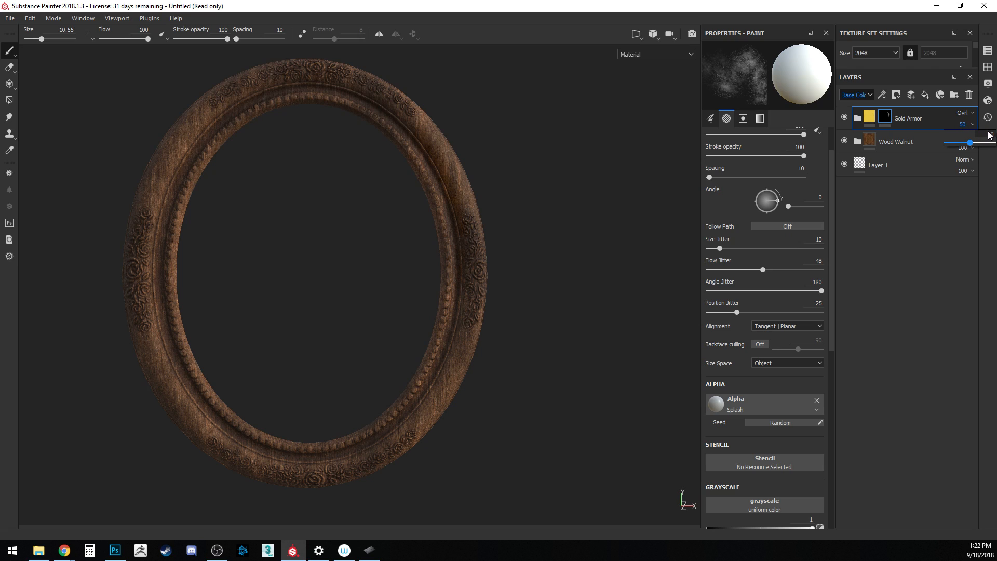
type("100")
key("Return")
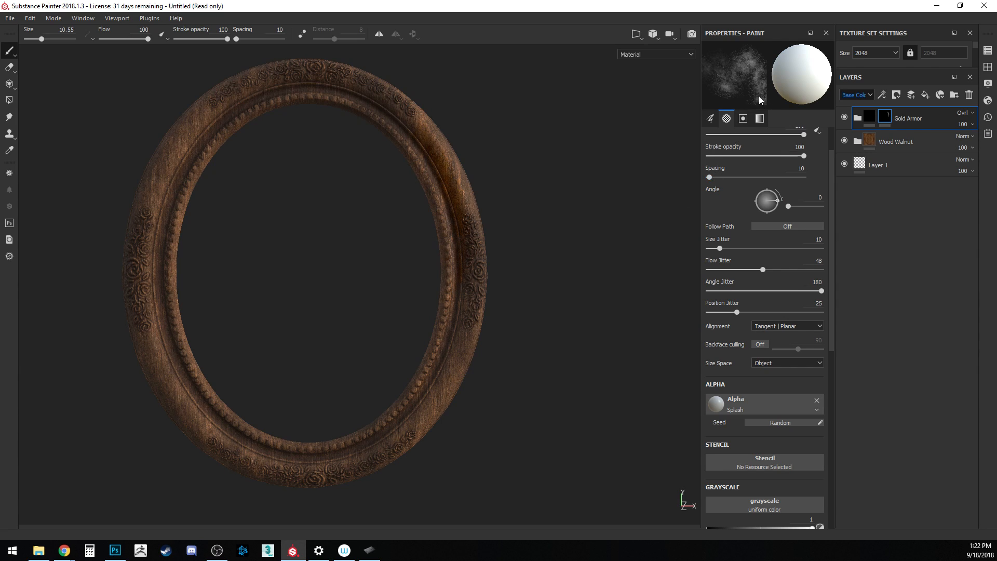
- Paint gold onto the inner beading and frame through the mask, using brush spacings of 5 and 81 and enlarging the brush to 25.49
left_click_drag(711, 178, 709, 179)
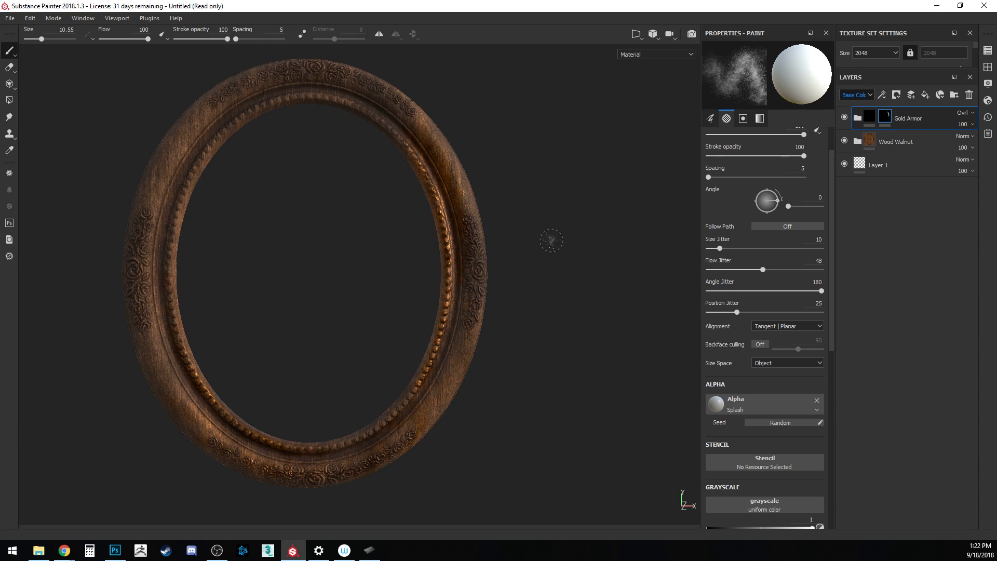
left_click_drag(708, 177, 727, 177)
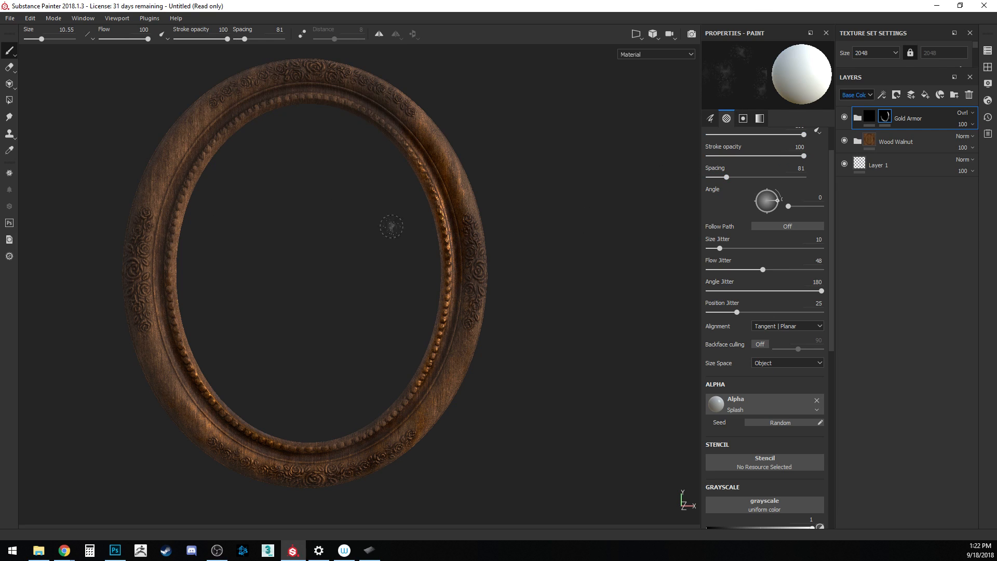
right_click_drag(163, 167, 188, 167, "ctrl")
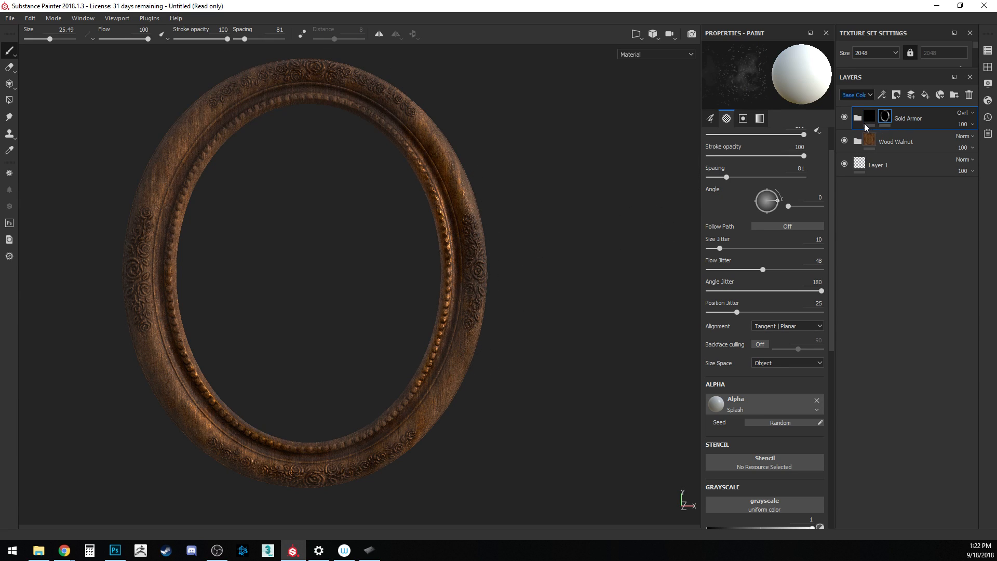
- Switch to the Dirt Splash brush, try it on the frame's upper edge and set its spacing to 29
left_click(988, 67)
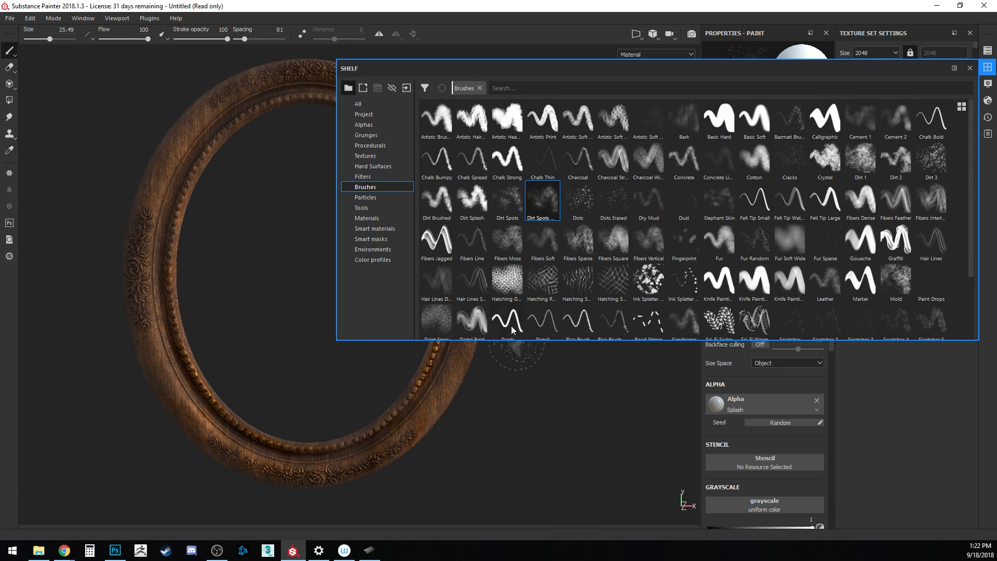
left_click(472, 194)
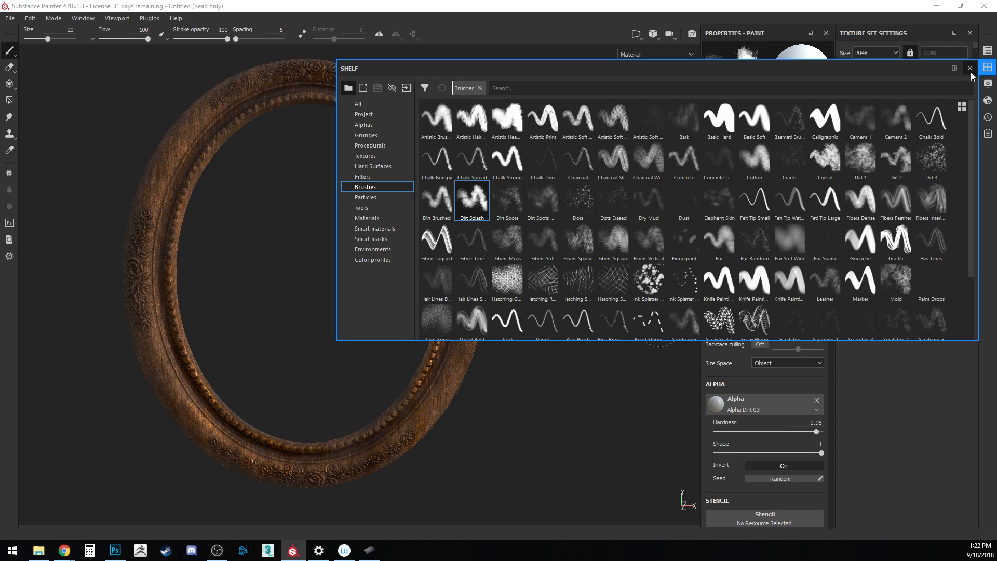
left_click(970, 68)
left_click_drag(424, 125, 355, 77)
left_click_drag(709, 177, 714, 177)
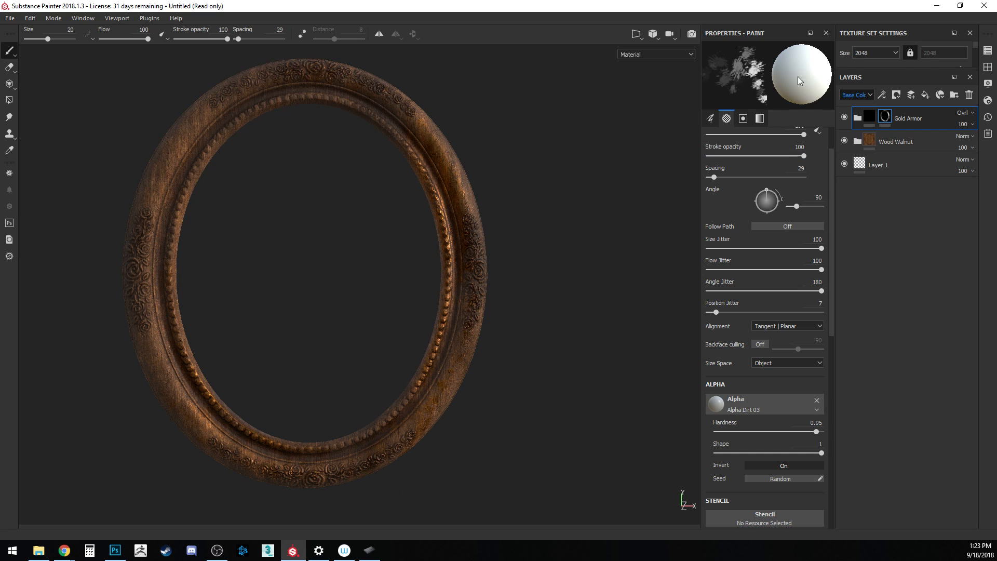
- Switch to the Dirt 3 brush and paint speckled gold wear around the frame's front and sides on the Gold Armor mask
left_click(987, 67)
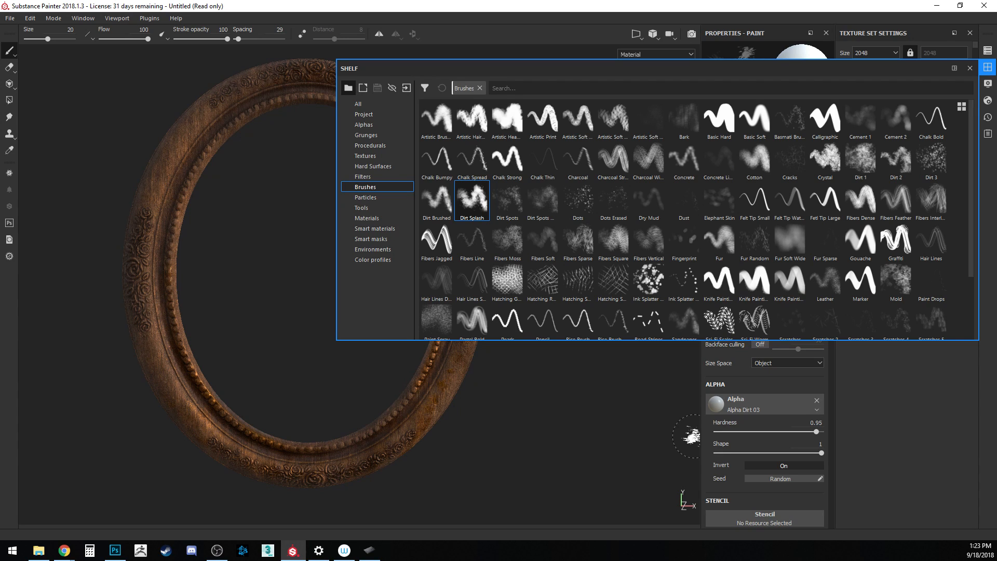
left_click(931, 158)
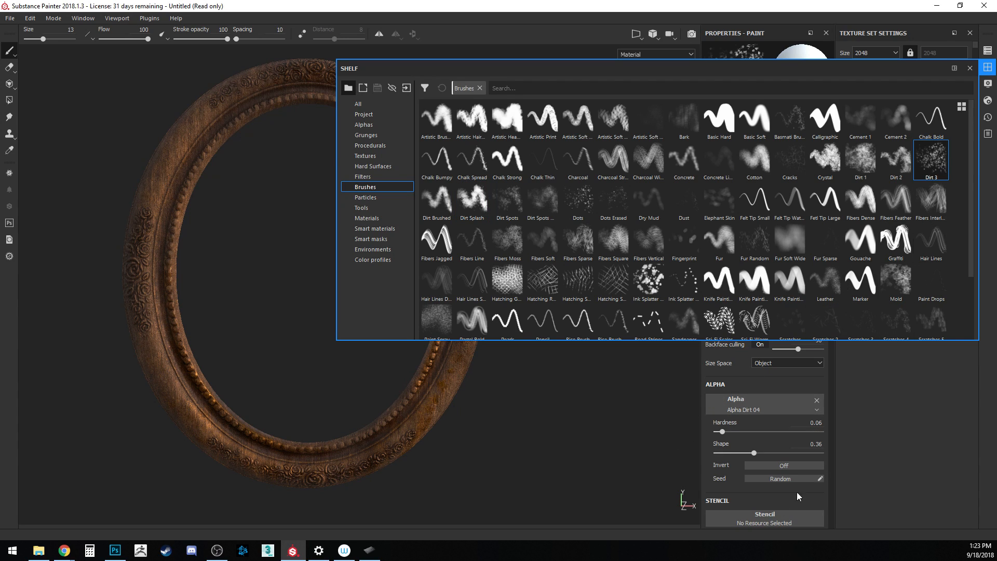
left_click(968, 68)
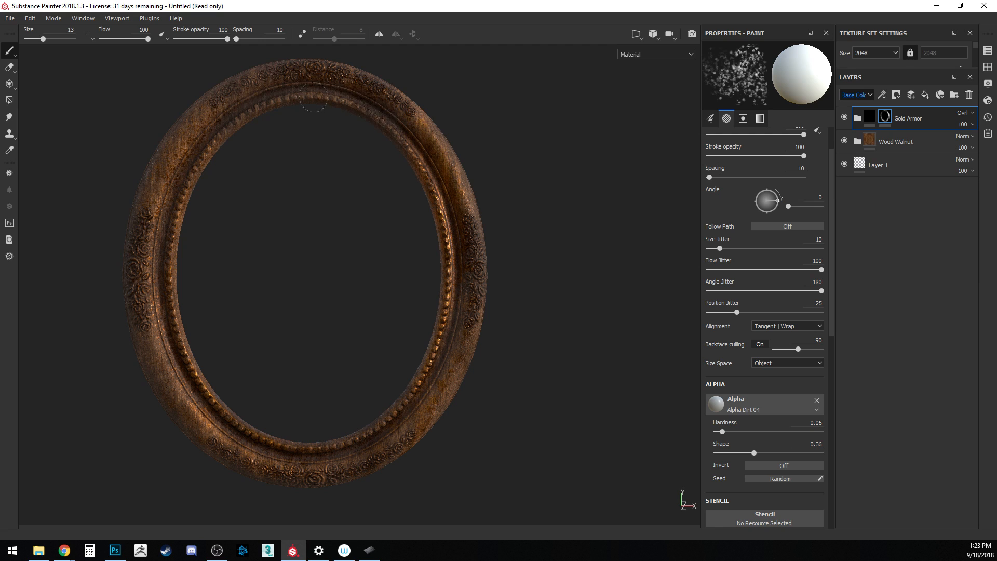
left_click_drag(585, 334, 470, 322, "alt")
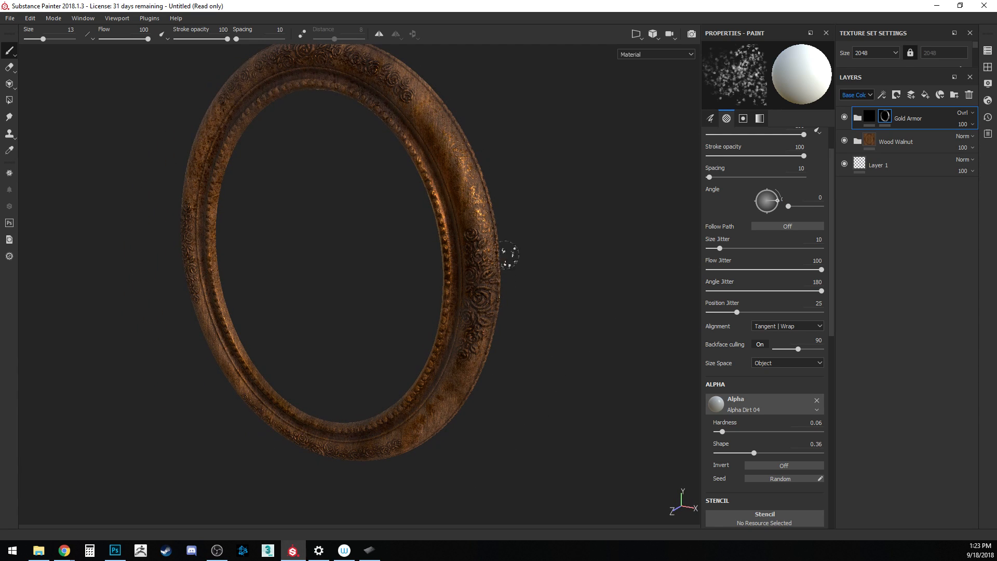
left_click_drag(157, 445, 140, 171, "alt")
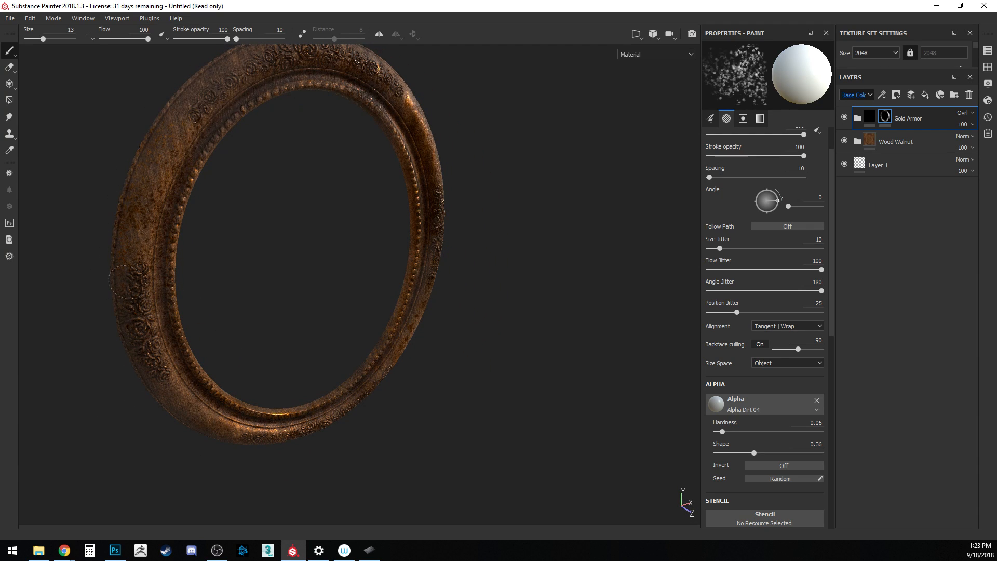
- Finish the Dirt 3 gold wear along the frame's sides and switch to the Fibers Moss brush
left_click_drag(141, 485, 115, 334, "alt")
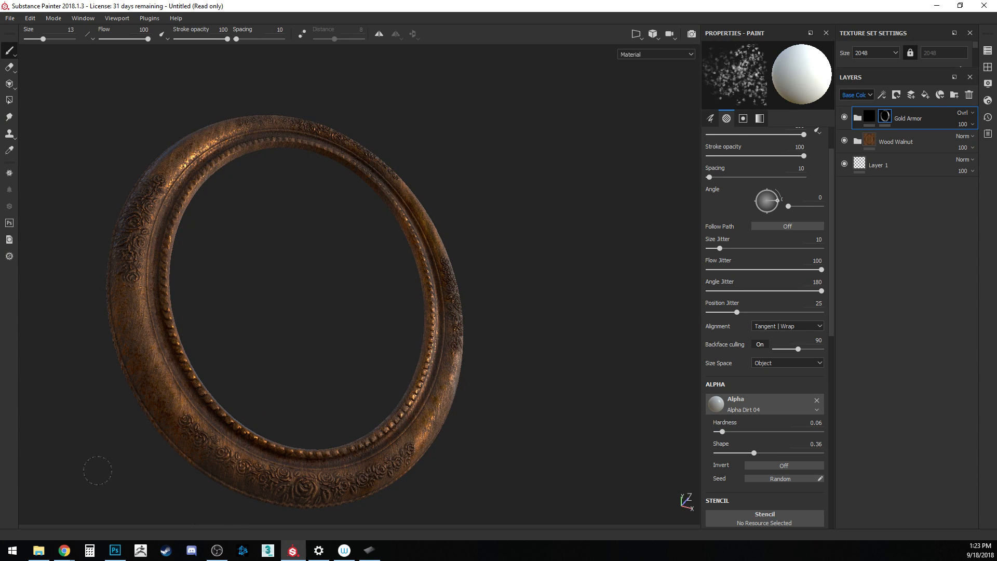
left_click_drag(91, 401, 70, 399, "alt")
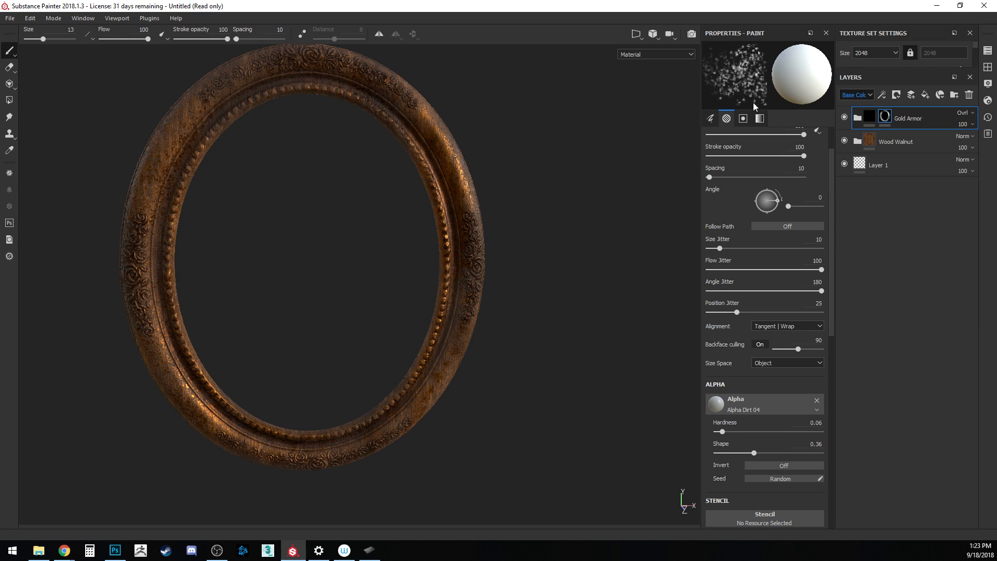
left_click(988, 67)
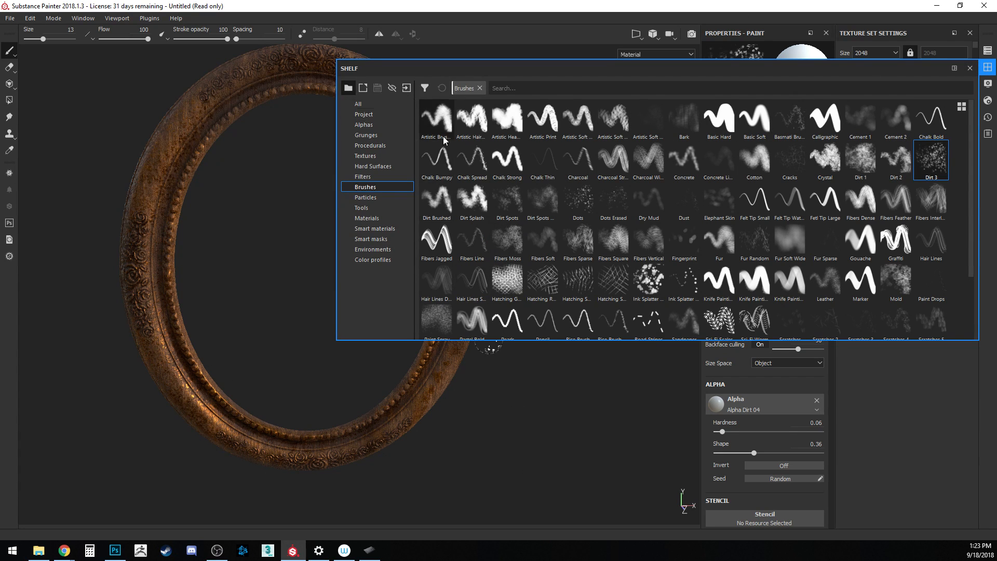
left_click(507, 242)
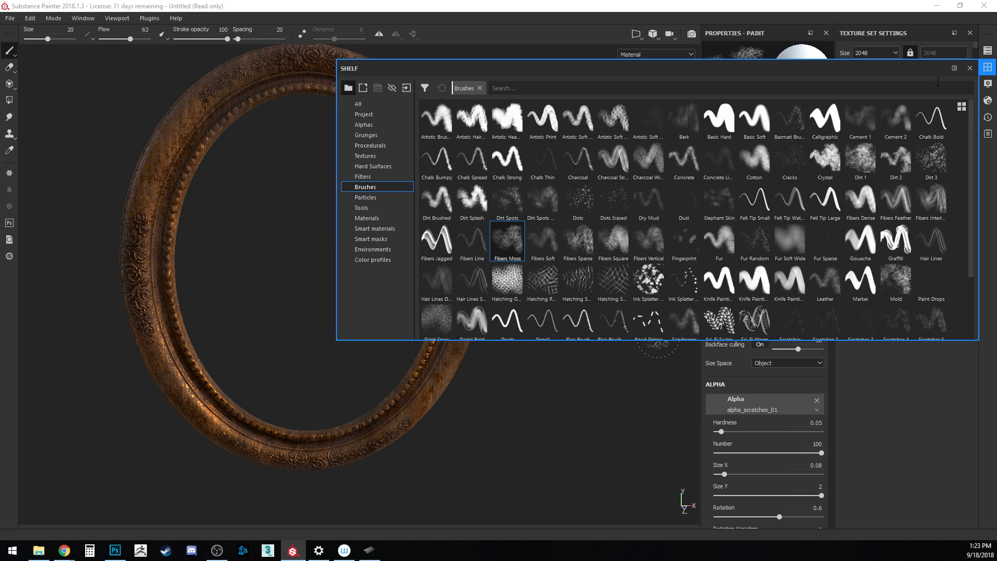
left_click(970, 68)
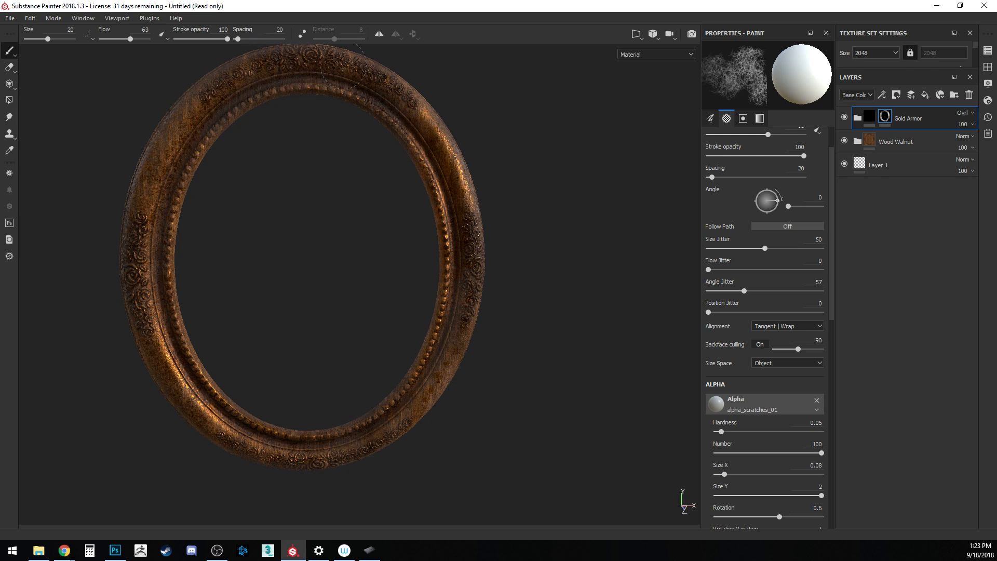
- Paint fibrous gold wear around the frame's front and outer sides on the Gold Armor mask, reducing the brush size to 14.48
left_click_drag(603, 363, 322, 101, "alt")
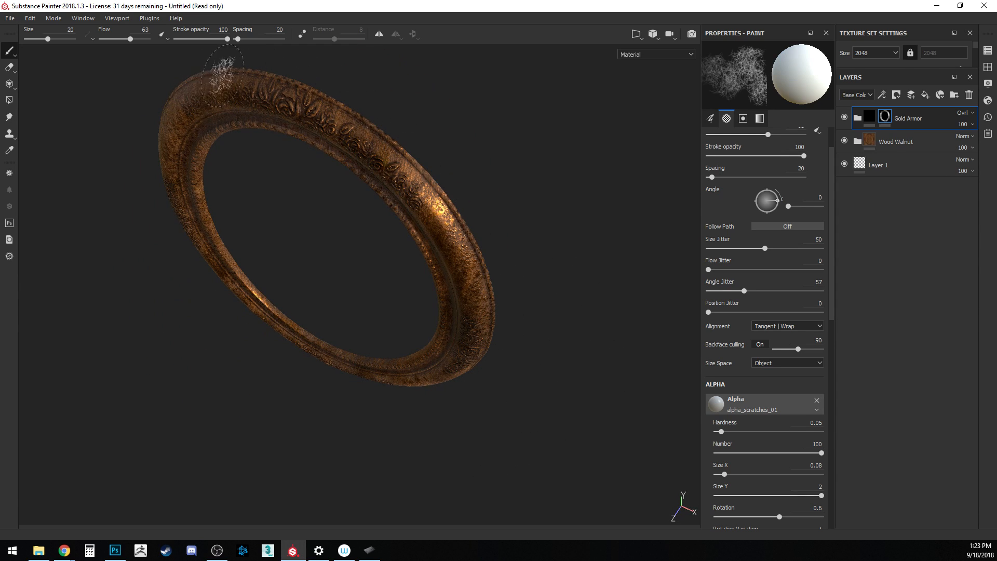
mouse_move(129, 450)
left_mouse_down("alt")
mouse_move(167, 365)
mouse_move(155, 184)
left_mouse_up("alt")
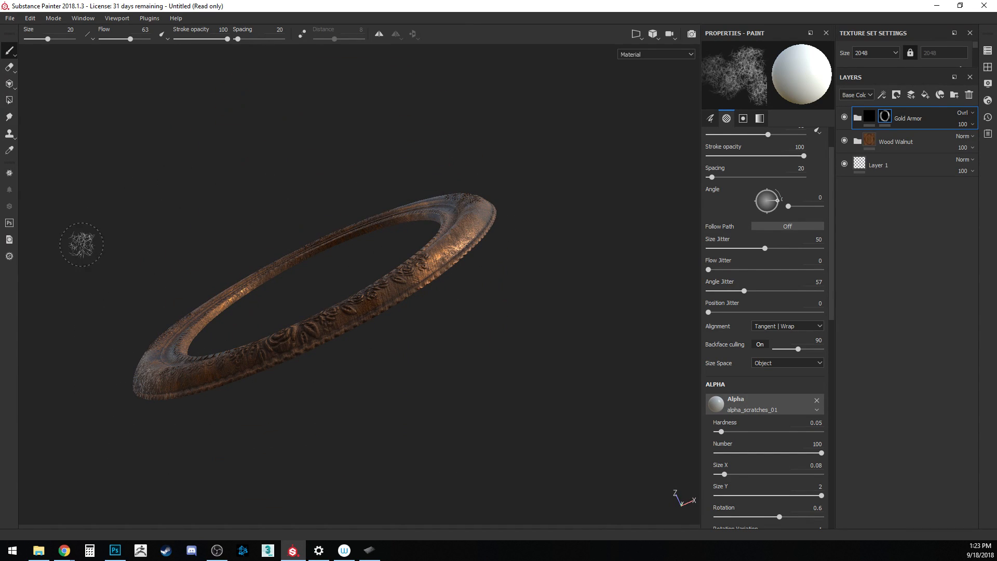
mouse_move(110, 400)
left_mouse_down("alt")
mouse_move(119, 404)
mouse_move(120, 367)
left_mouse_up("alt")
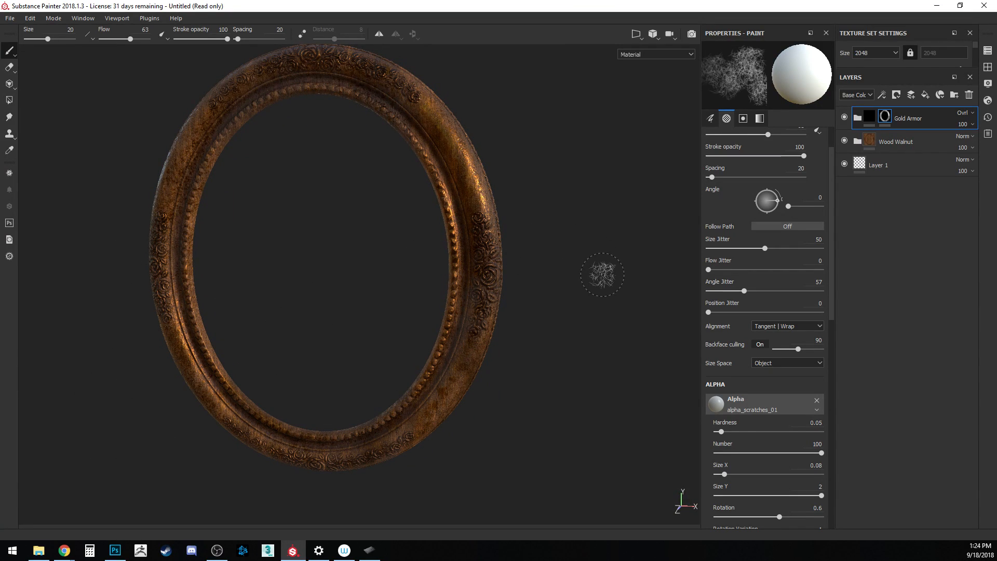
mouse_move(639, 270)
right_mouse_down("ctrl")
mouse_move(393, 273)
mouse_move(414, 269)
mouse_move(432, 270)
mouse_move(403, 289)
right_mouse_up("ctrl")
mouse_move(403, 290)
left_mouse_down("alt")
mouse_move(350, 291)
mouse_move(442, 341)
mouse_move(352, 284)
mouse_move(452, 333)
left_mouse_up("alt")
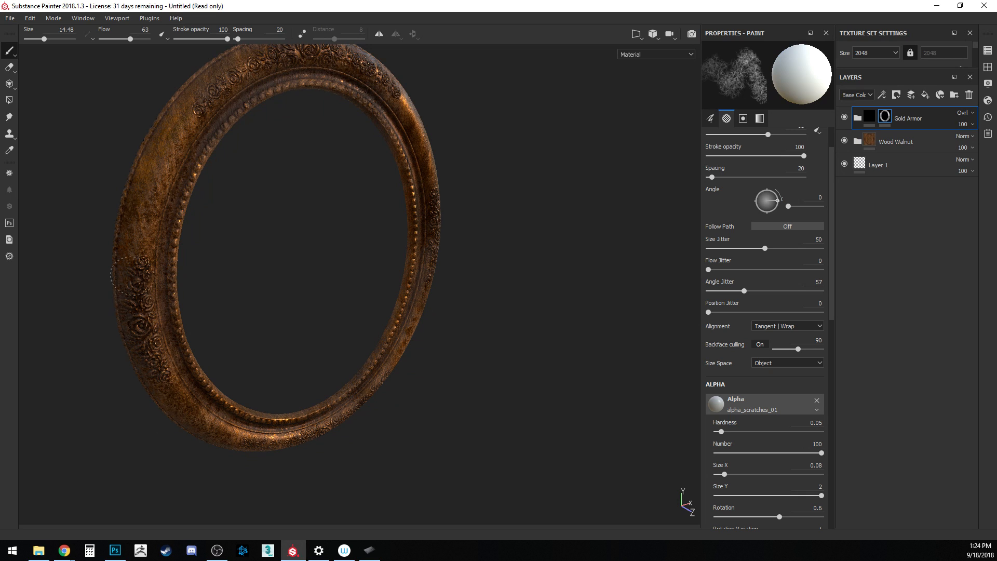
left_click_drag(538, 383, 442, 362, "alt")
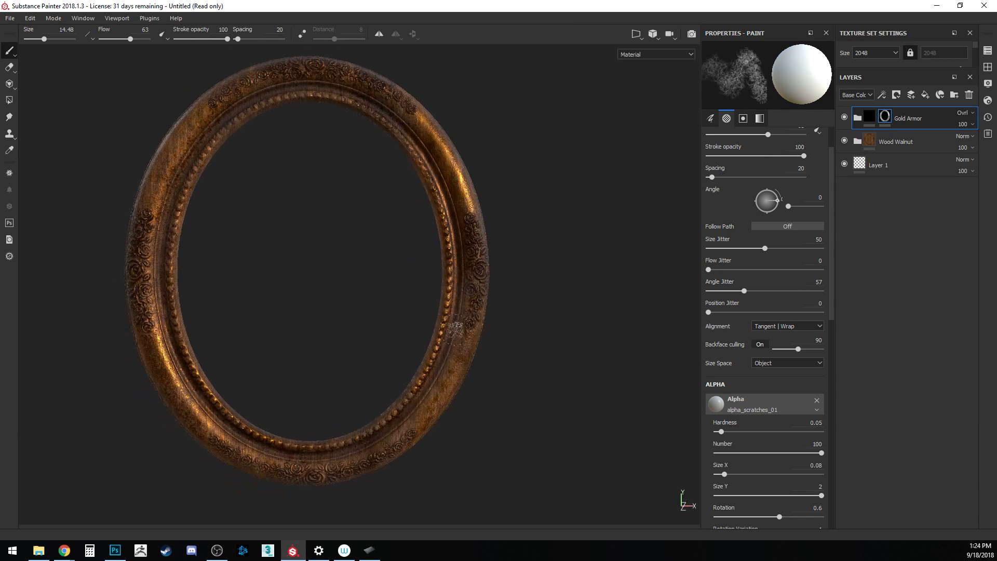
left_click_drag(558, 419, 516, 417, "alt")
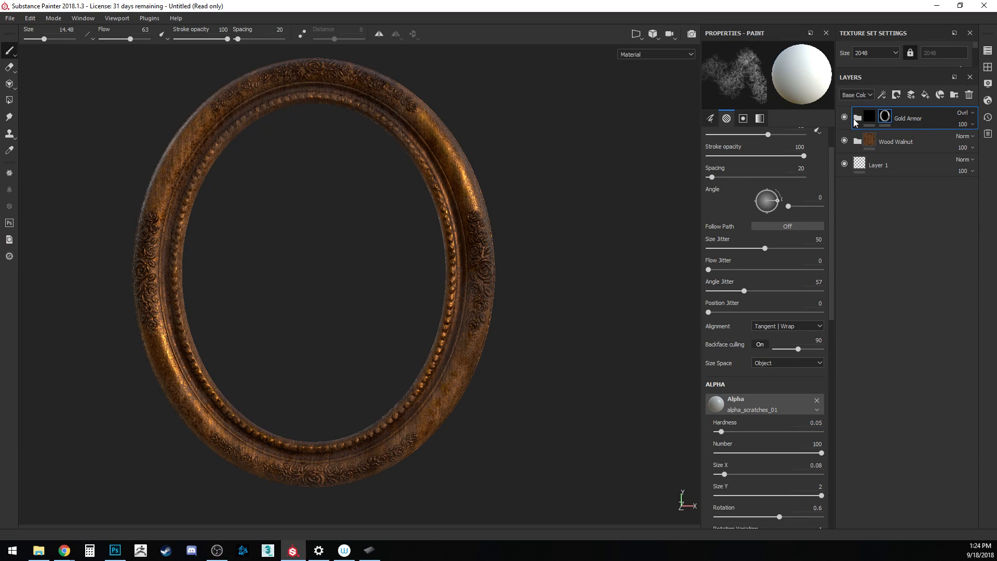
- Compare the frame with and without the Wood Fibers layer of the Wood Walnut group and set that layer's opacity to 35
left_click(905, 143)
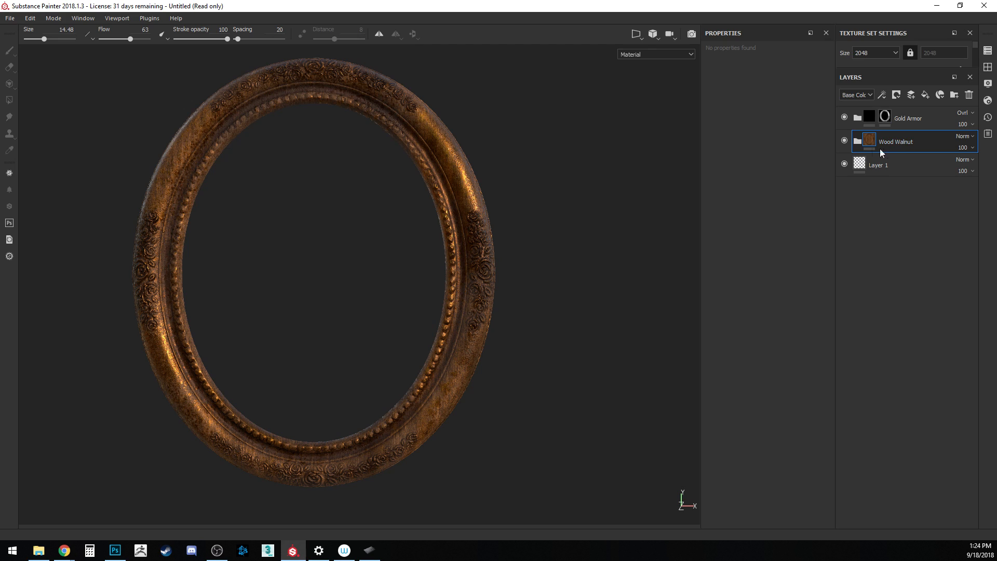
left_click(858, 141)
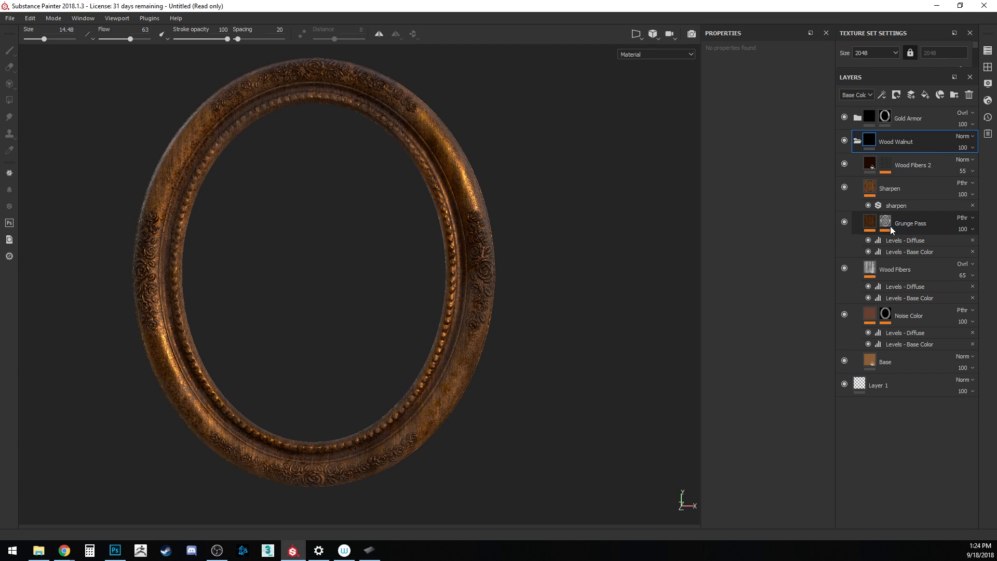
left_click(844, 267)
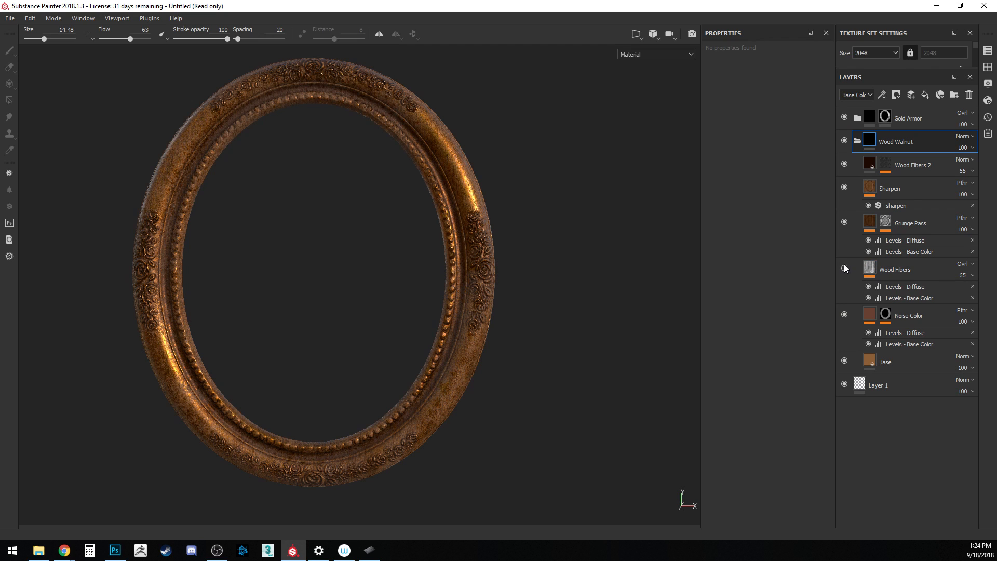
left_click(843, 267)
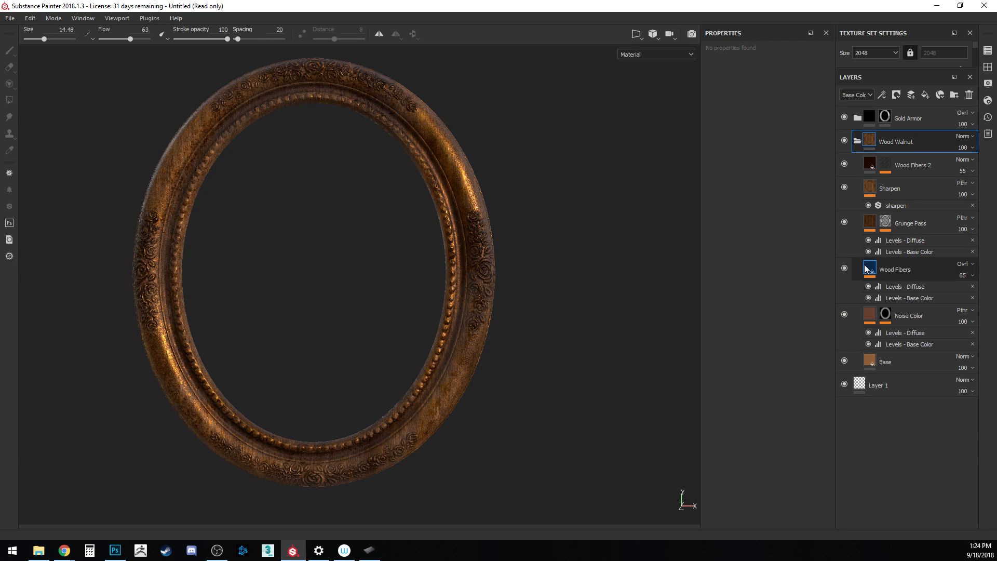
left_click(967, 275)
left_click(992, 284)
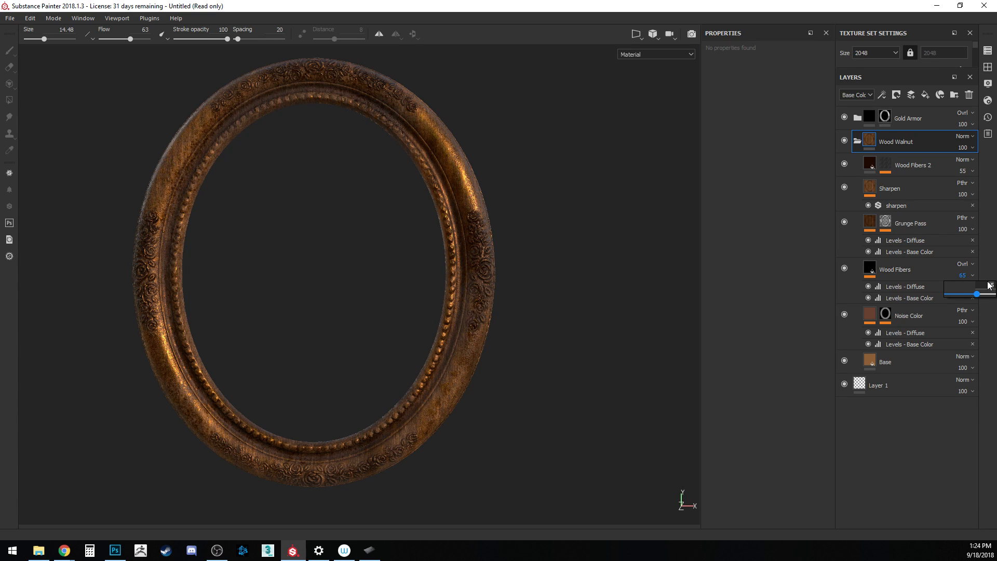
type("35")
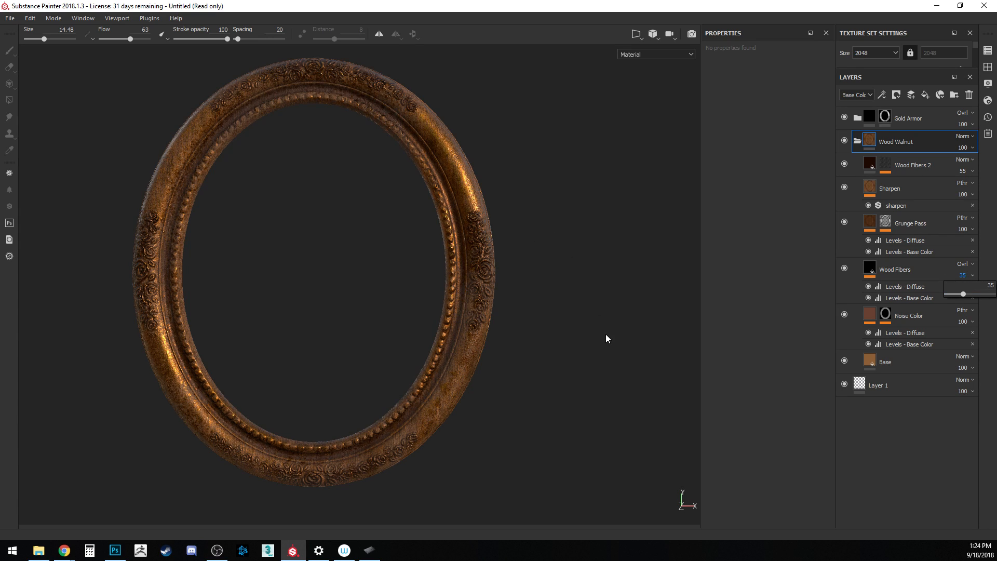
left_click_drag(579, 321, 571, 343, "alt")
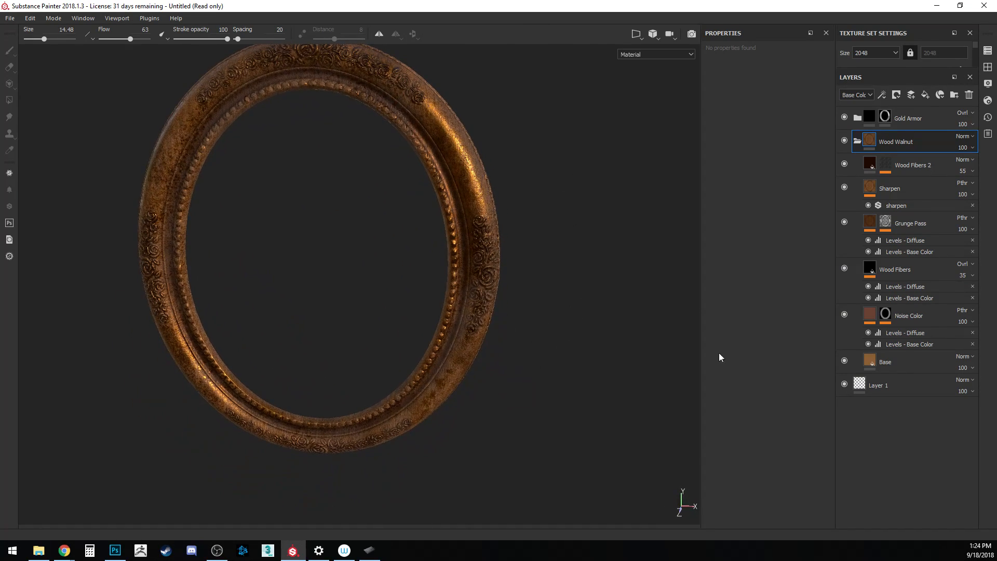
- Review the Wood Fibers layer's fill settings and its effect on the frame, and collapse the Wood Walnut group
left_click(907, 270)
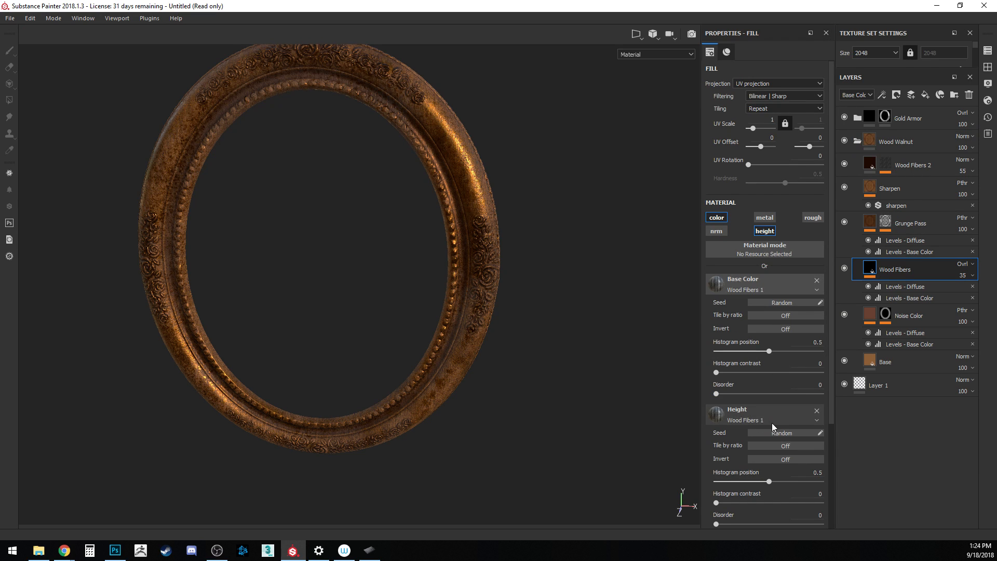
scroll(771, 418, "down", 4)
scroll(776, 413, "up", 4)
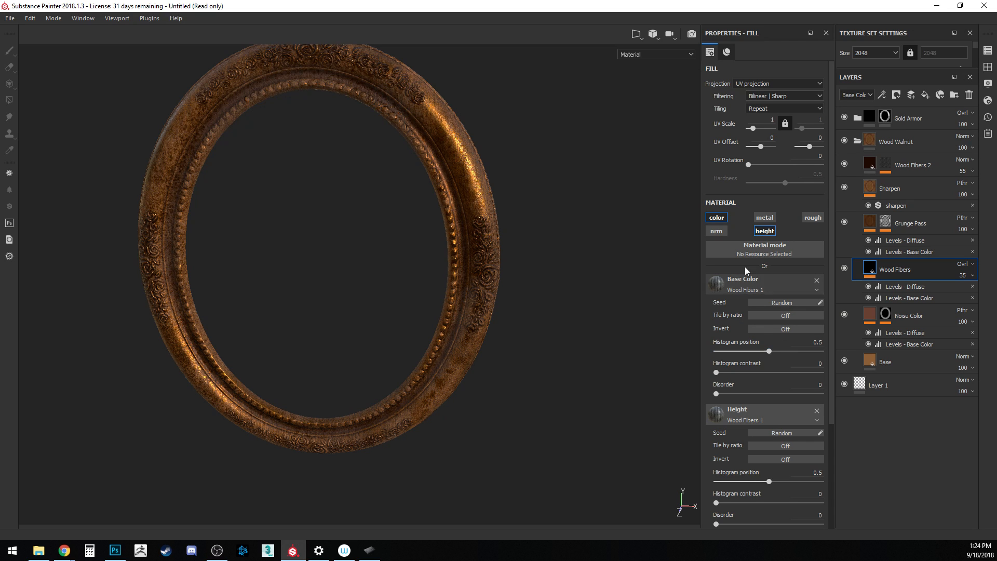
left_click_drag(519, 359, 619, 382, "alt")
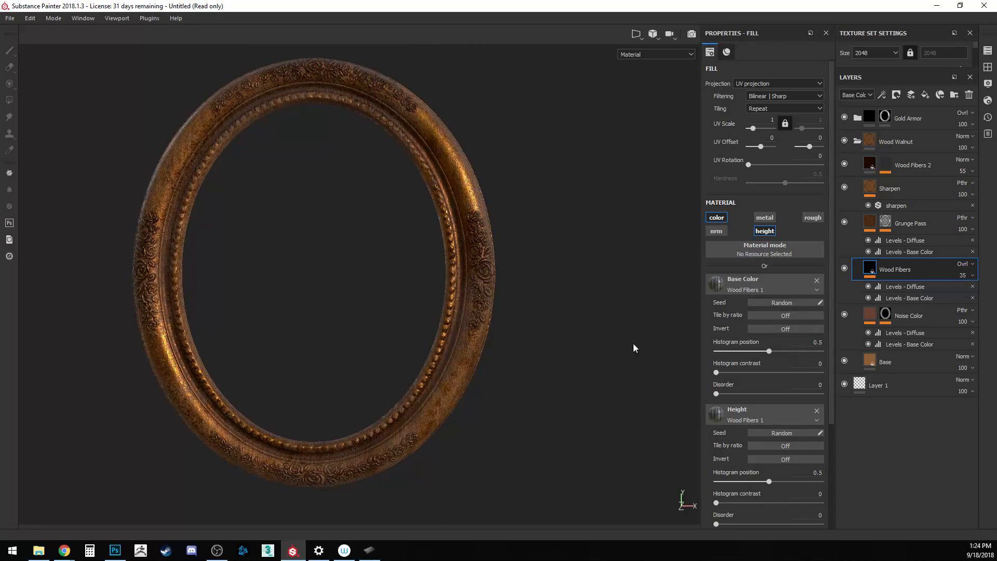
left_click(858, 141)
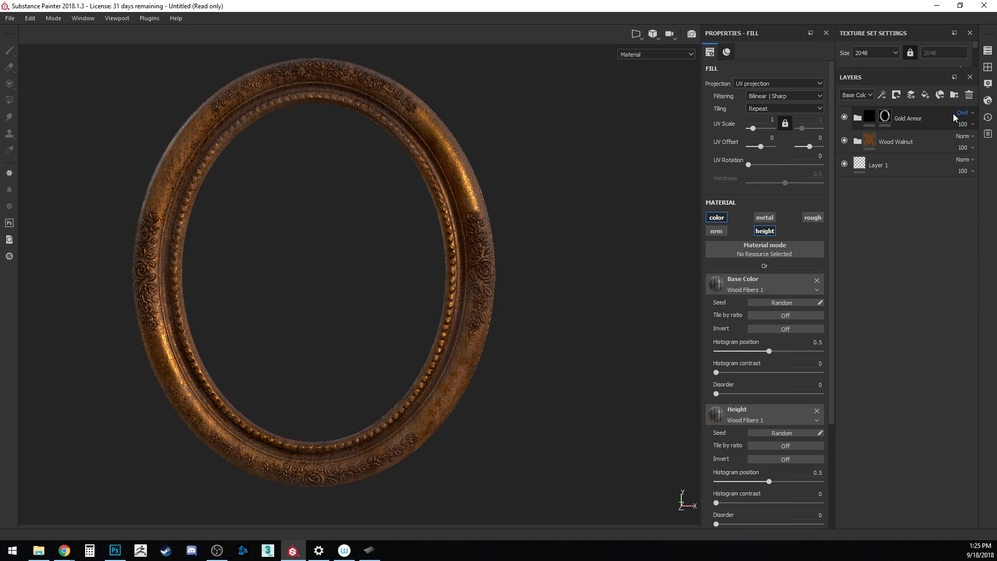
- Apply the Wood Beech Veined smart material to the frame above the Gold Armor group and give it a black mask
left_click(989, 68)
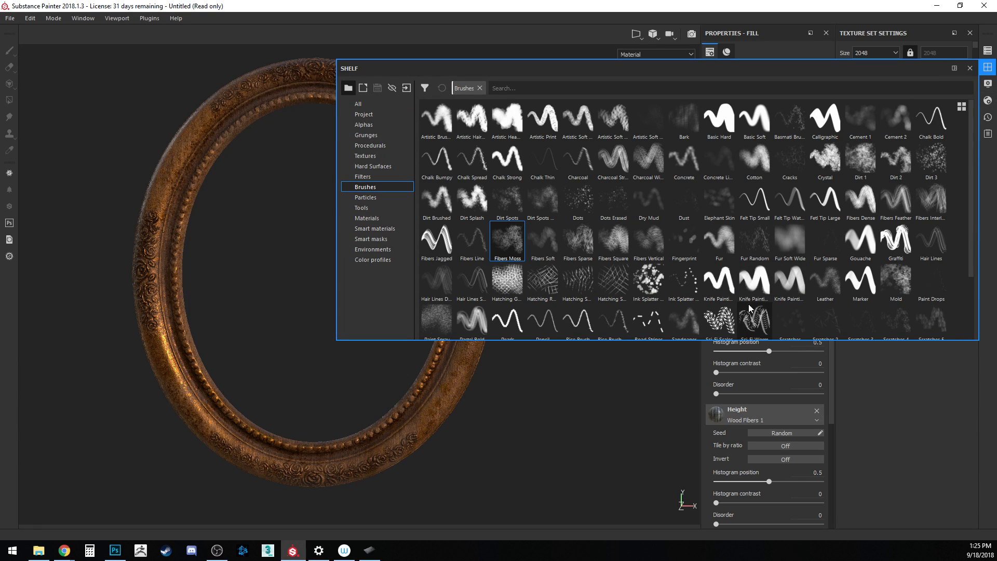
scroll(683, 280, "down", 2)
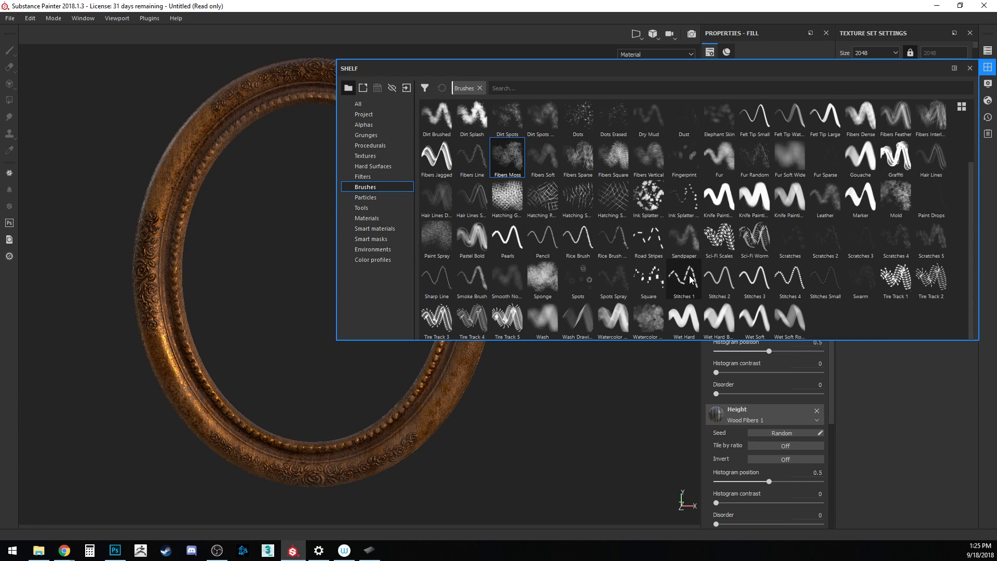
left_click(374, 228)
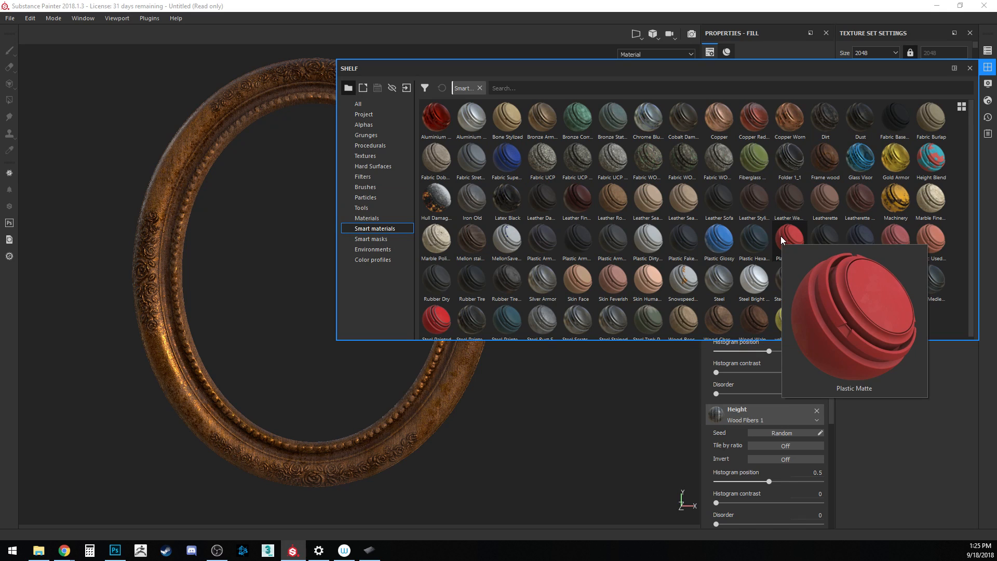
scroll(583, 212, "down", 1)
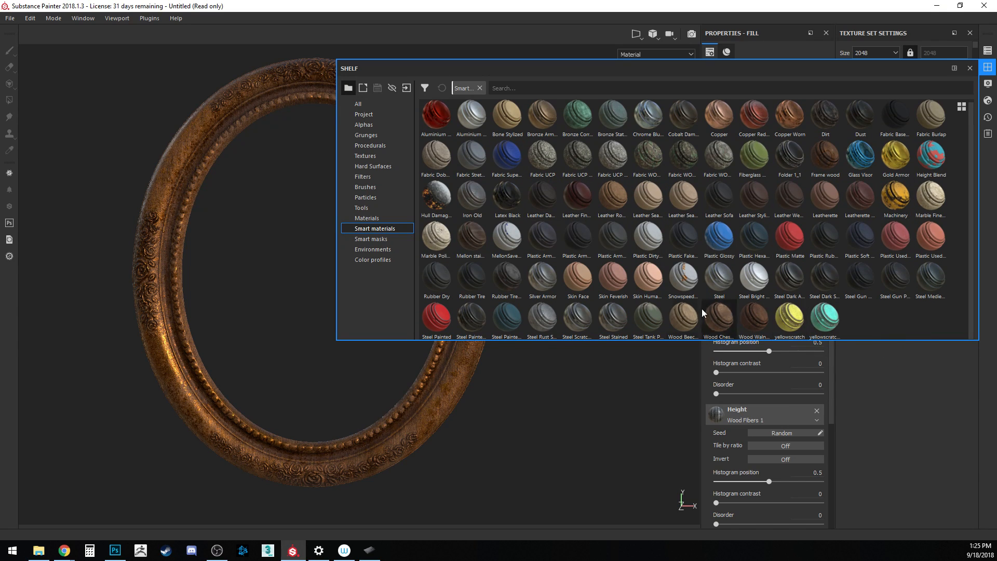
left_click(675, 316)
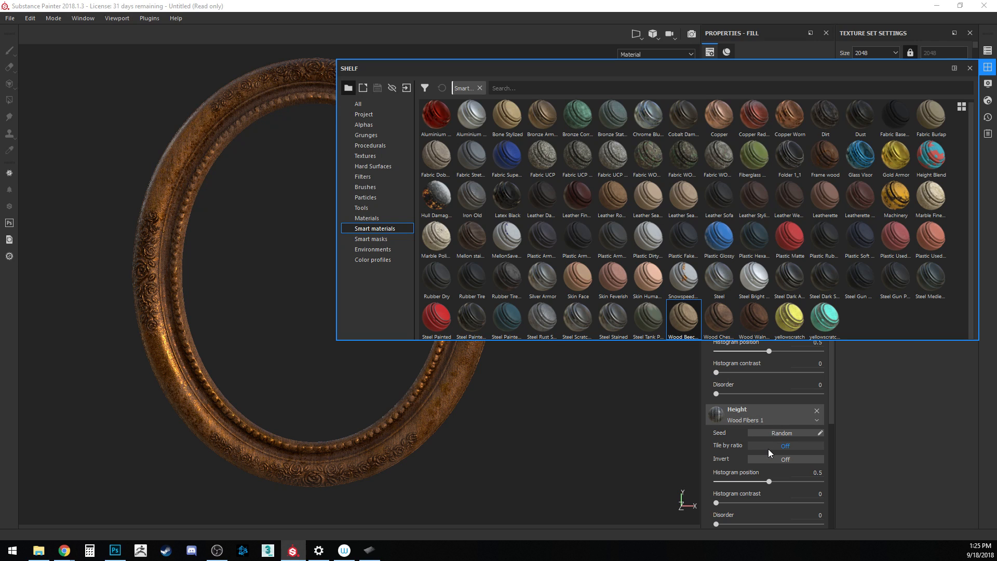
left_click_drag(684, 330, 402, 451)
left_click(969, 68)
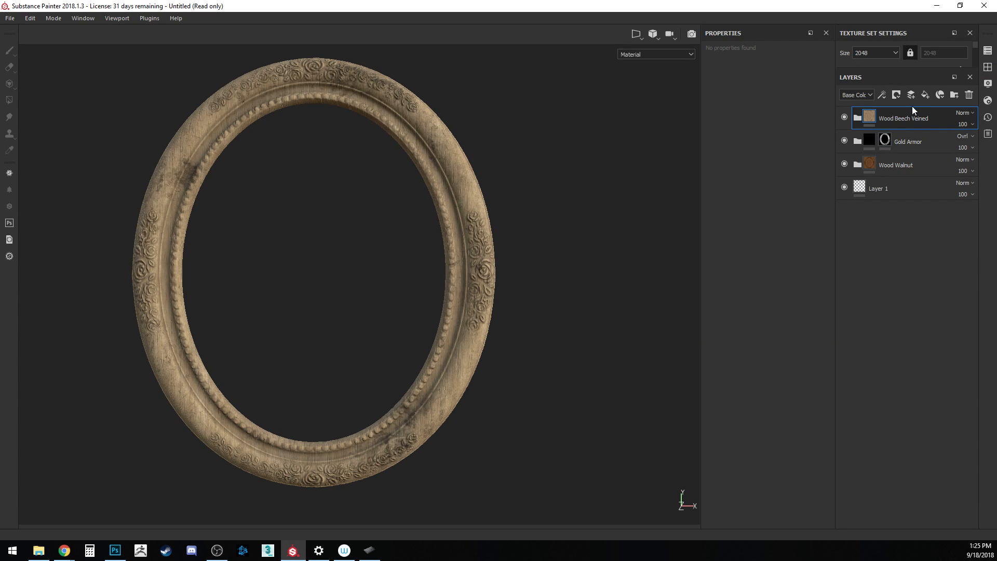
left_click(898, 96)
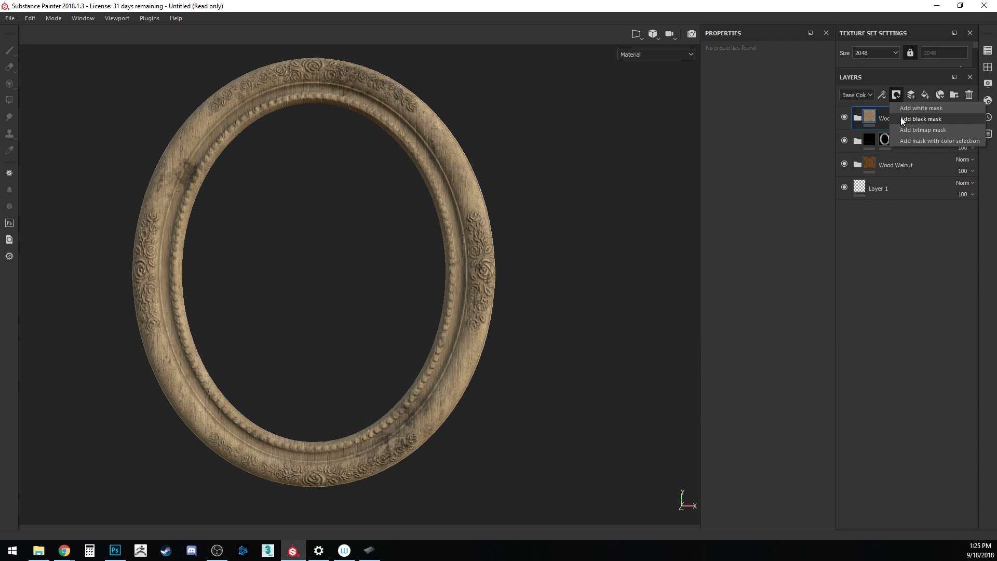
left_click(900, 117)
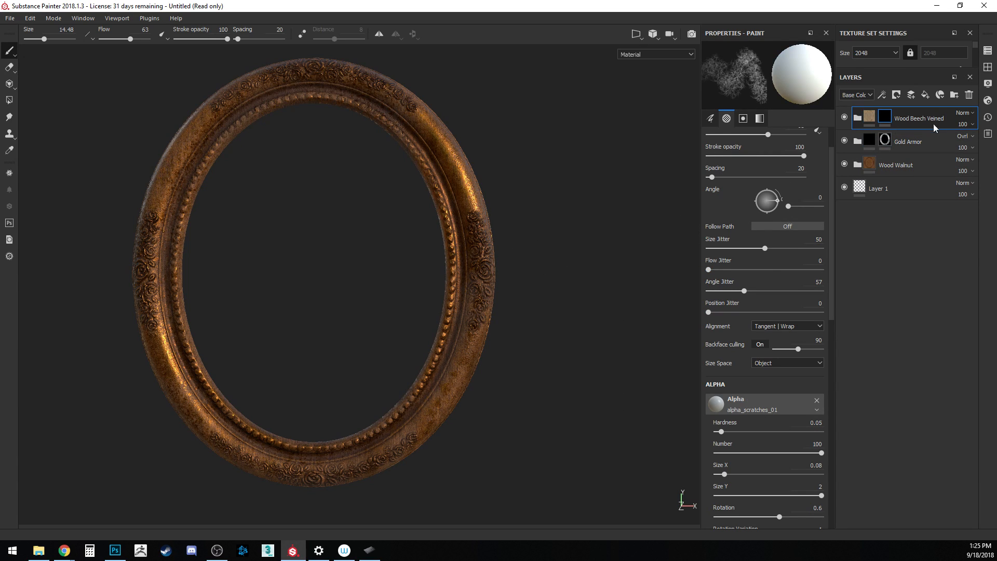
- Look through the brushes and choose the hatching brush with the Hatched_01 alpha for the Wood Beech Veined mask
left_click(987, 67)
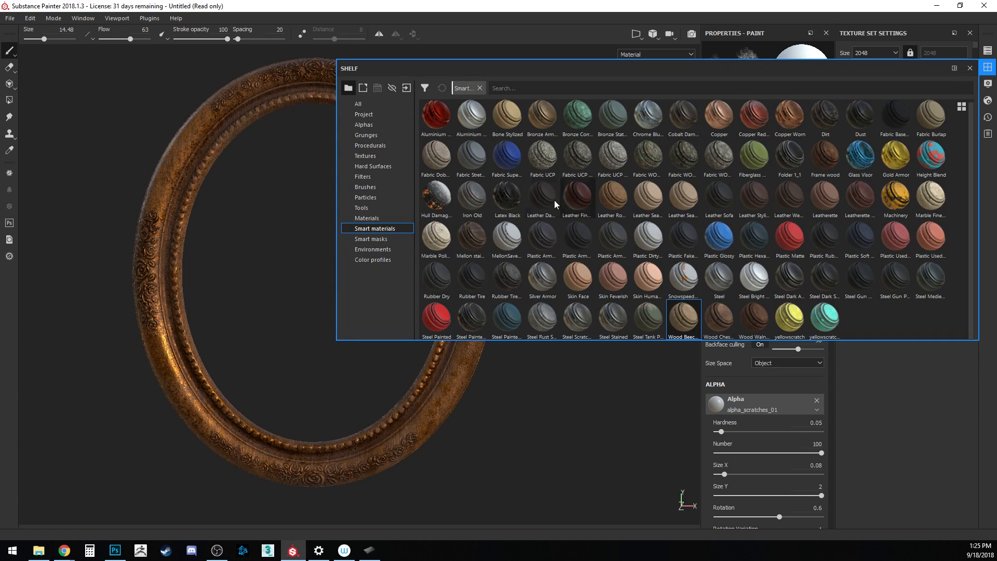
left_click(362, 187)
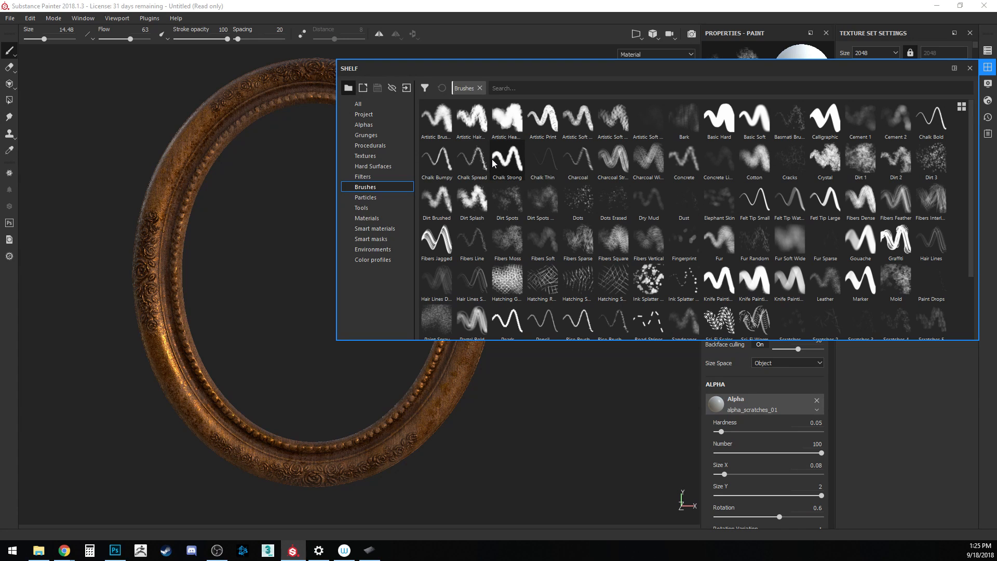
scroll(487, 222, "down", 2)
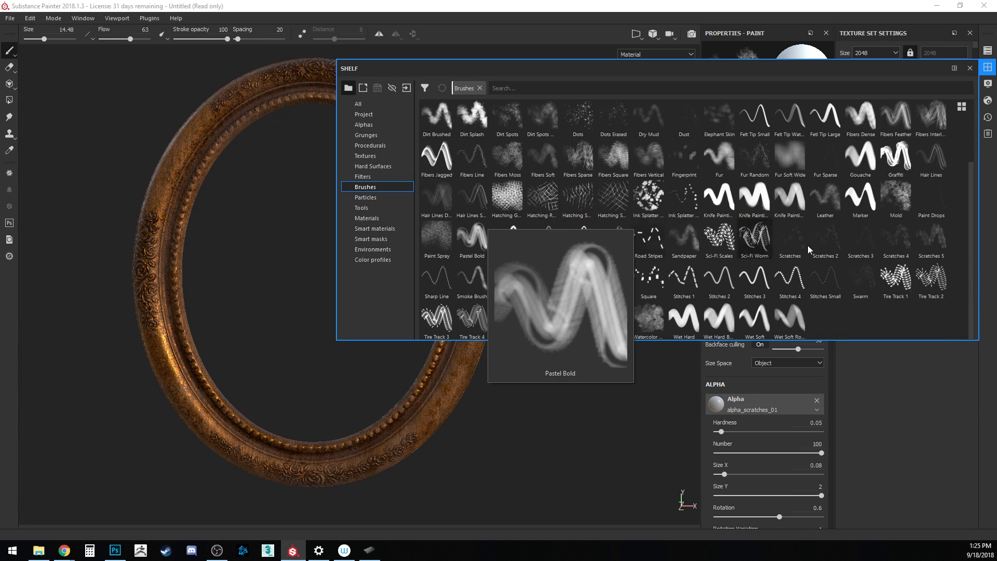
mouse_move(826, 251)
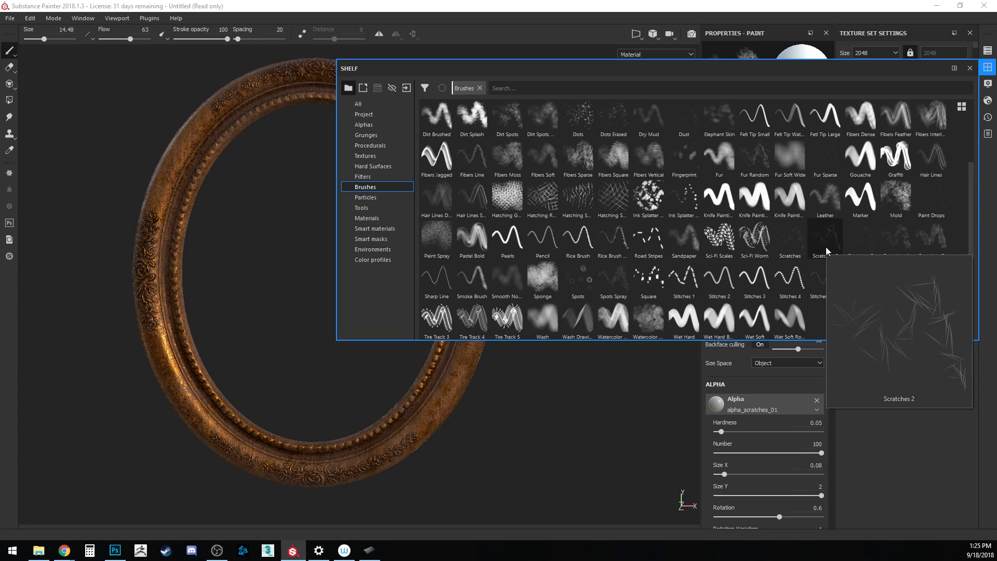
left_click(613, 197)
left_click(969, 68)
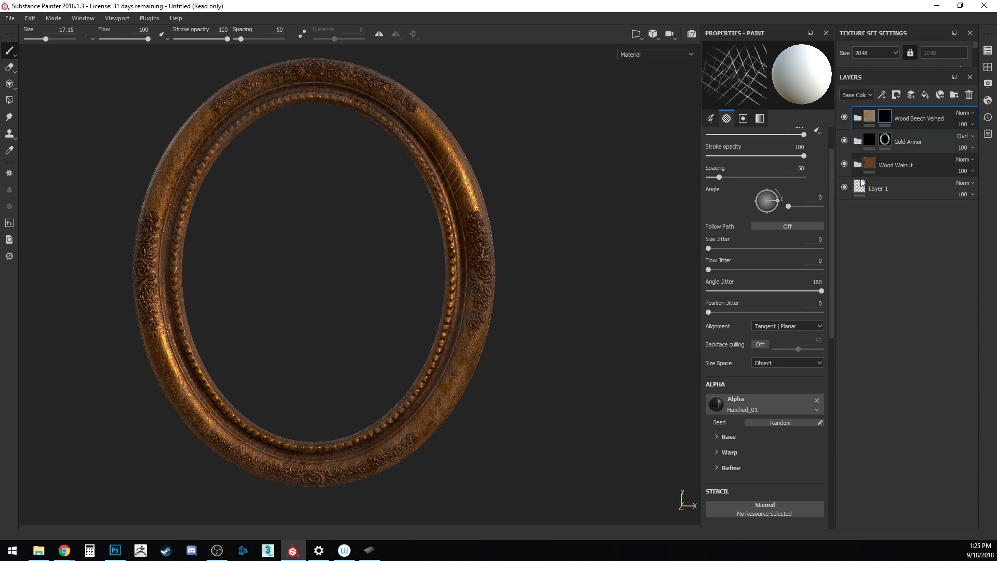
- Delete the Wood Beech Veined group and look through the smart masks and smart materials
key("Delete")
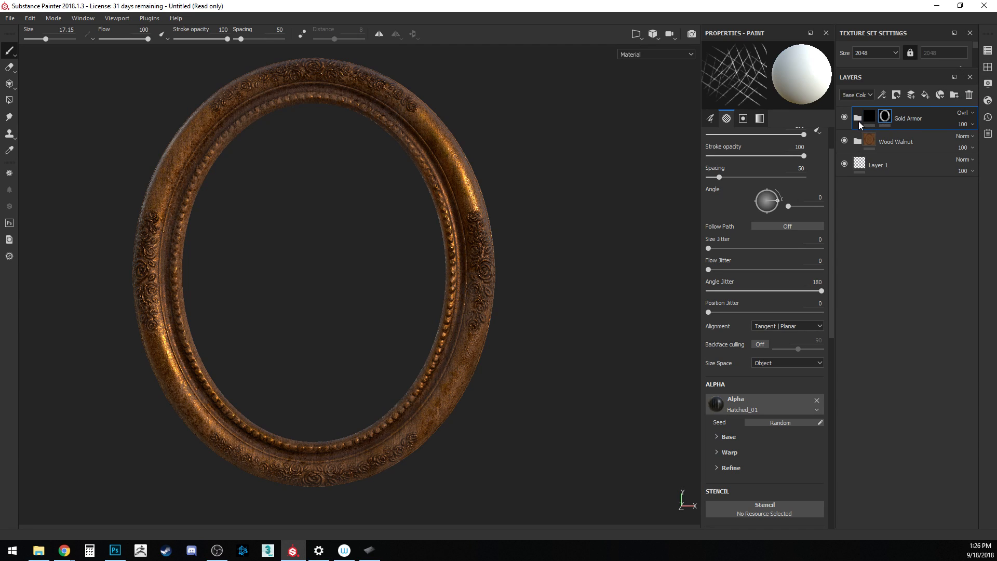
left_click(987, 66)
left_click(360, 228)
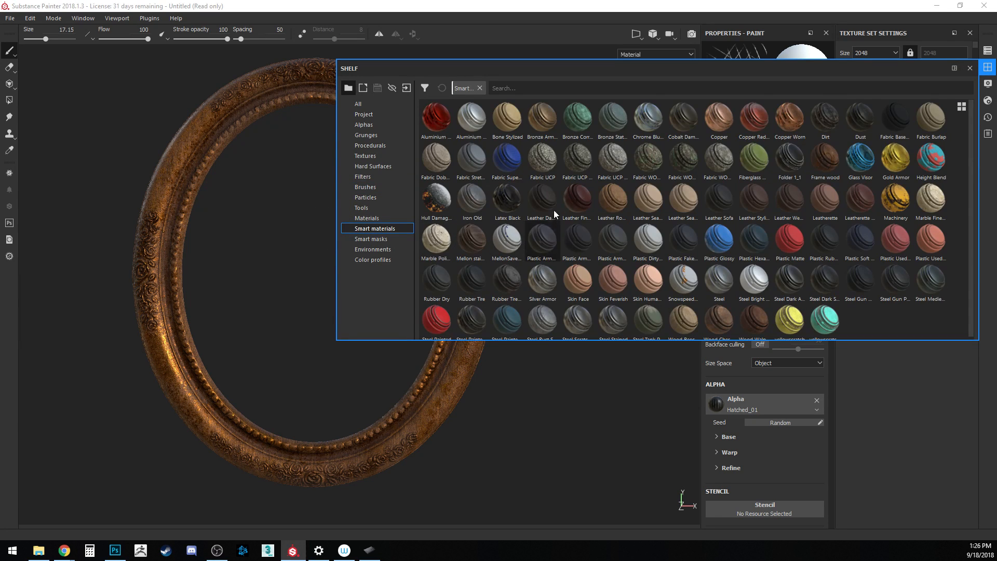
left_click(360, 239)
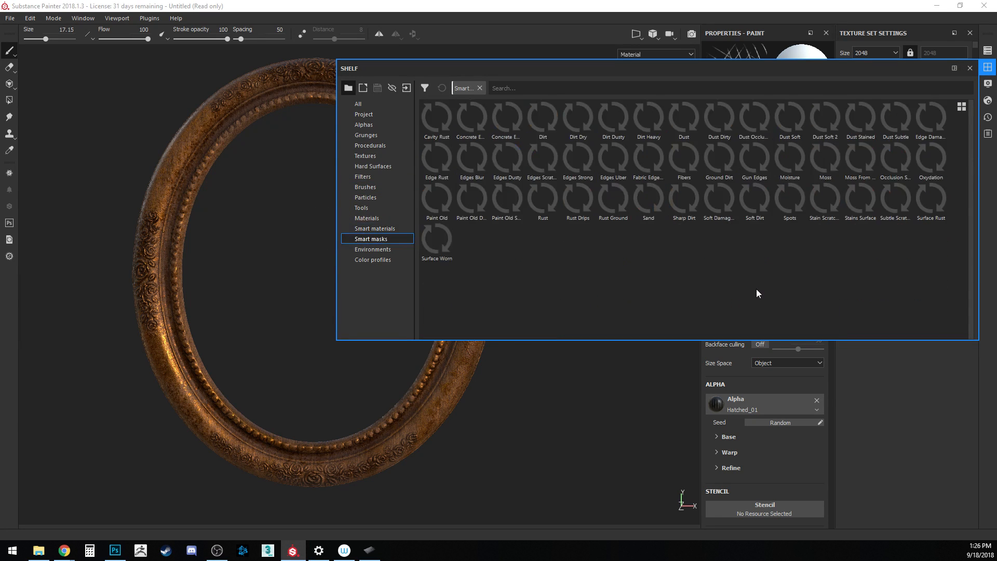
left_click(373, 229)
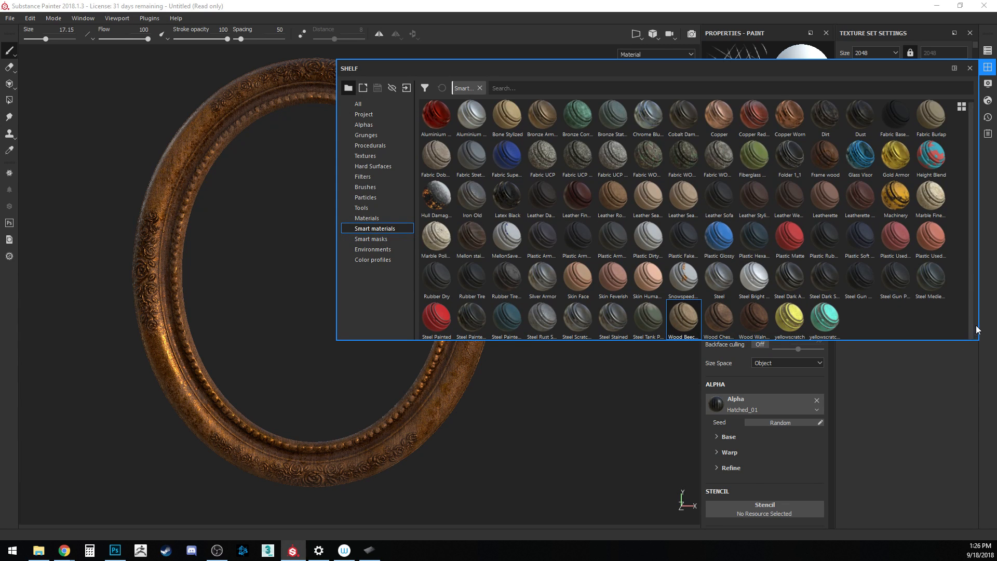
left_click(970, 68)
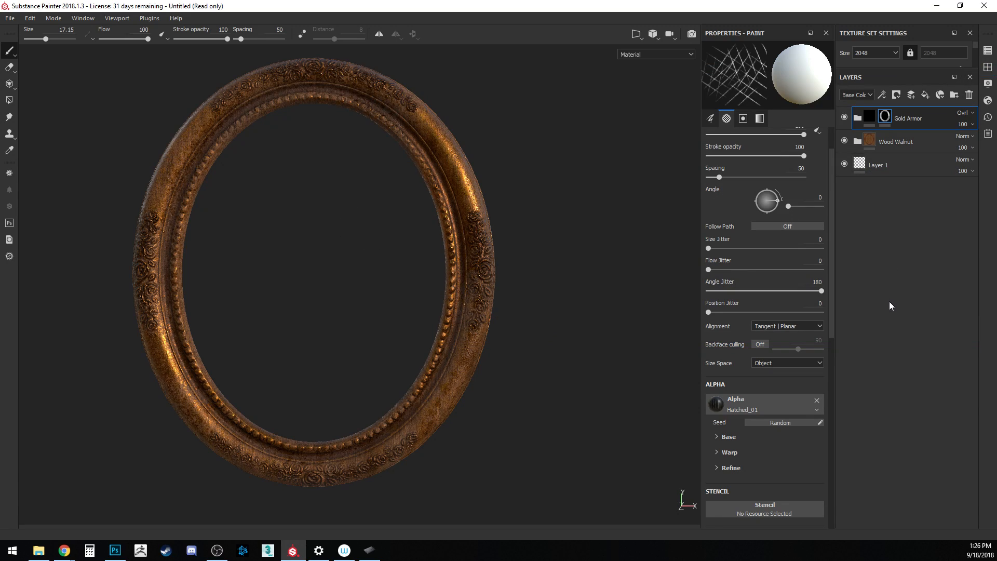
- Apply the Wood Beech Veined smart material above the Gold Armor group again and give it a fresh black mask
left_click(988, 67)
left_click_drag(683, 318, 169, 385)
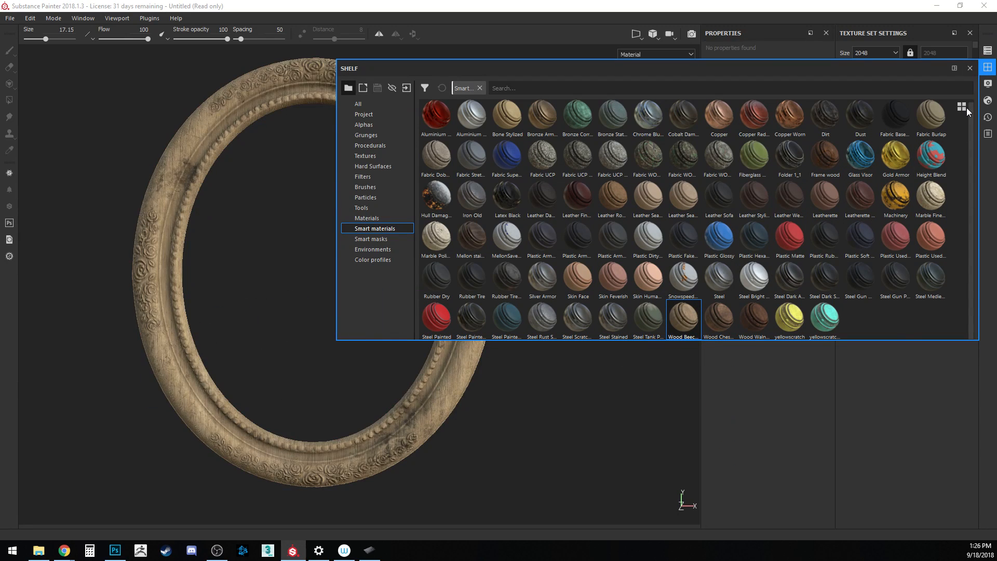
left_click(969, 69)
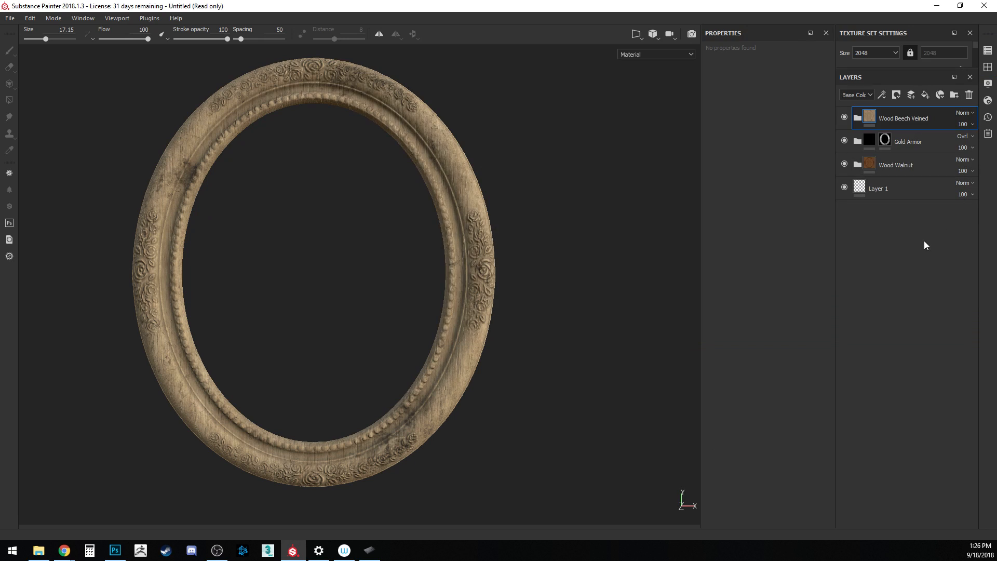
left_click(897, 95)
left_click(907, 118)
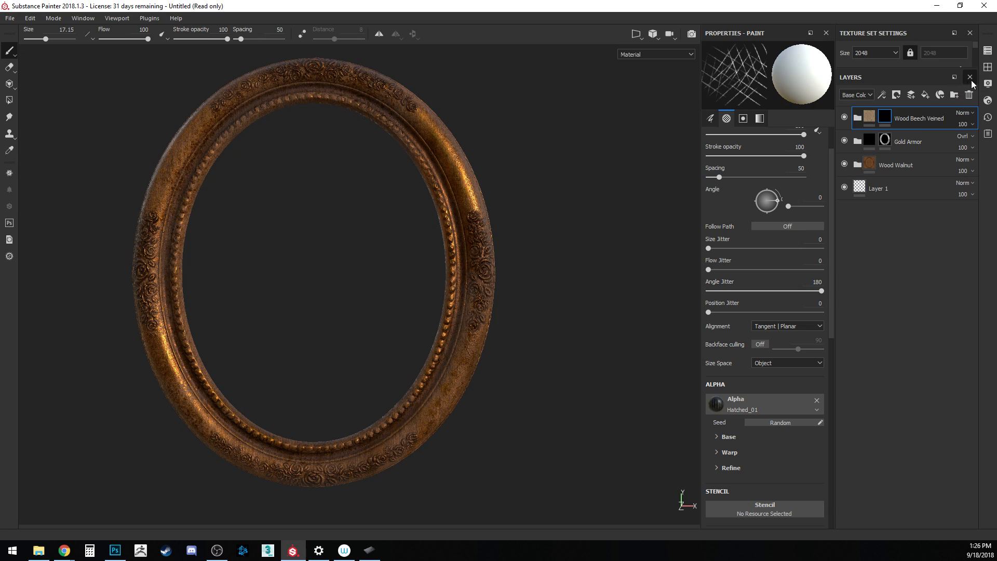
- Compare the available brushes and choose the Chalk Thin brush for painting the Wood Beech Veined mask
left_click(988, 67)
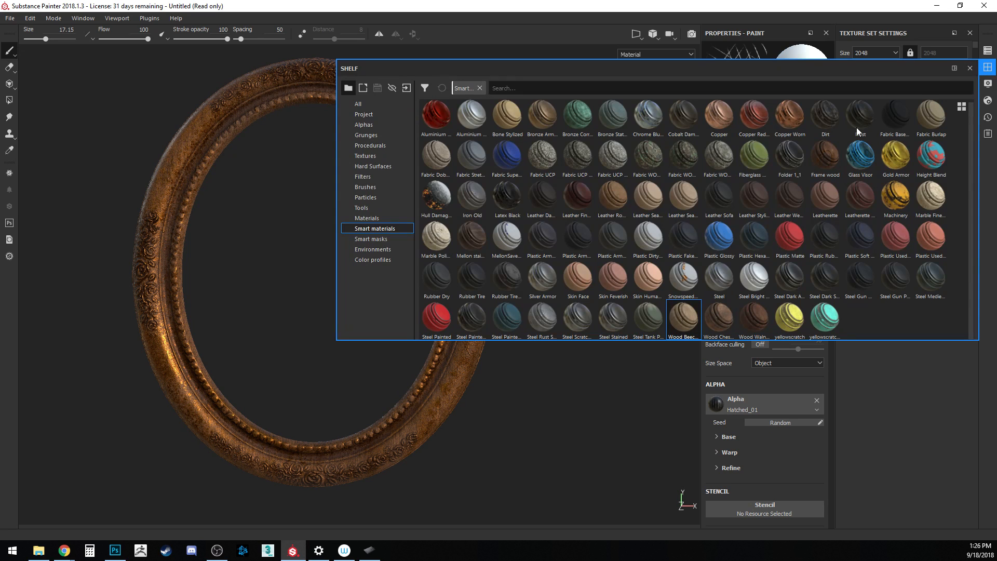
left_click(369, 187)
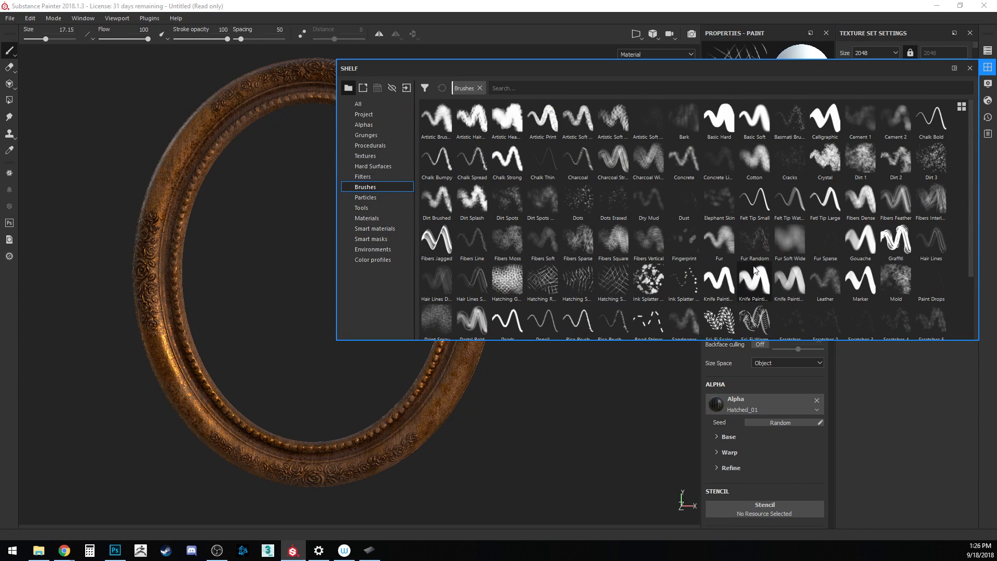
left_click(579, 281)
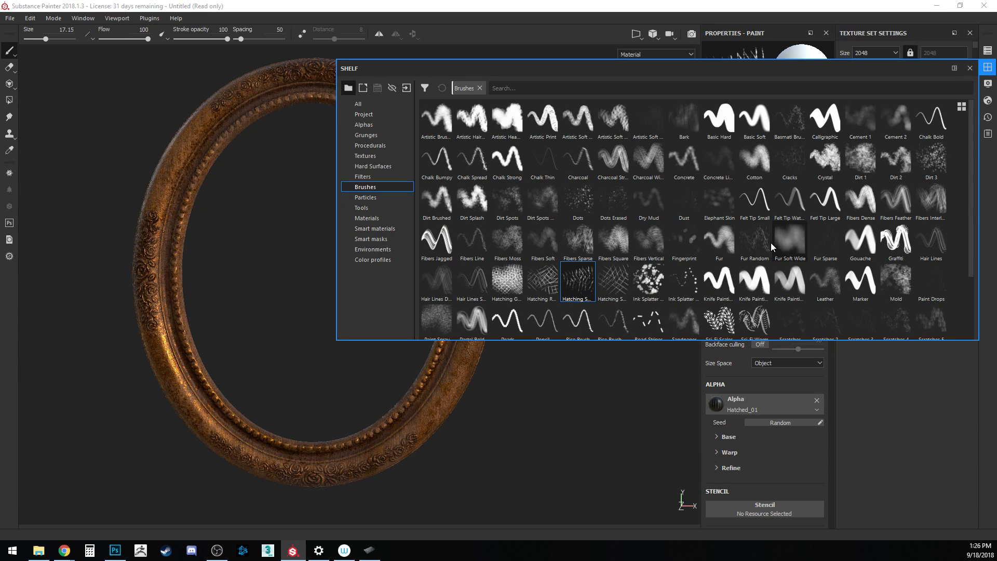
mouse_move(752, 246)
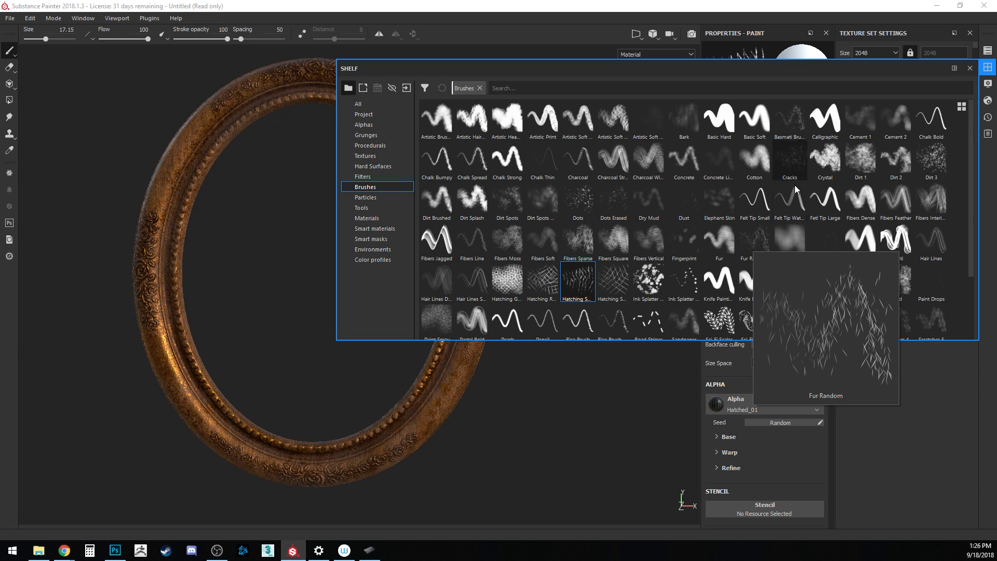
mouse_move(736, 199)
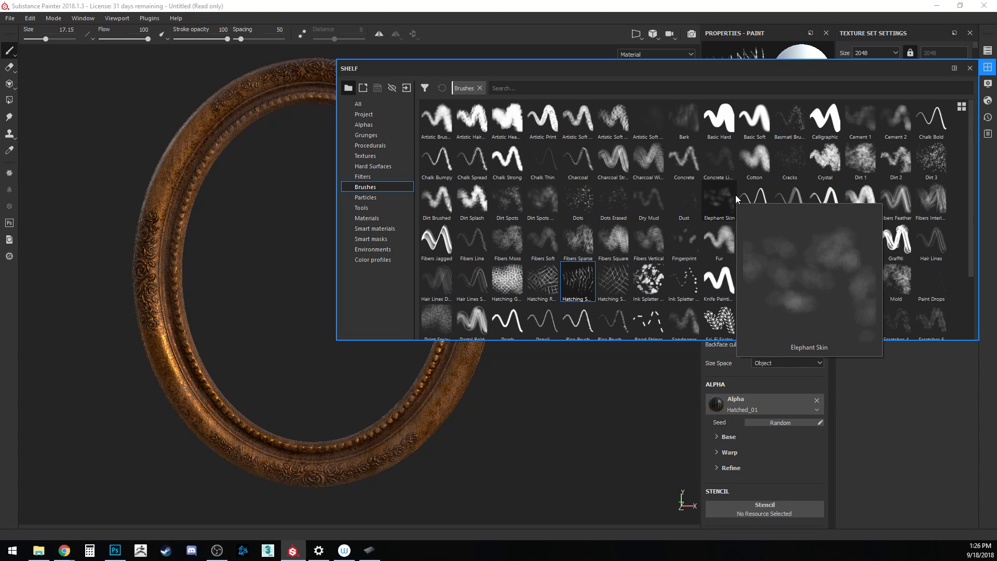
mouse_move(582, 165)
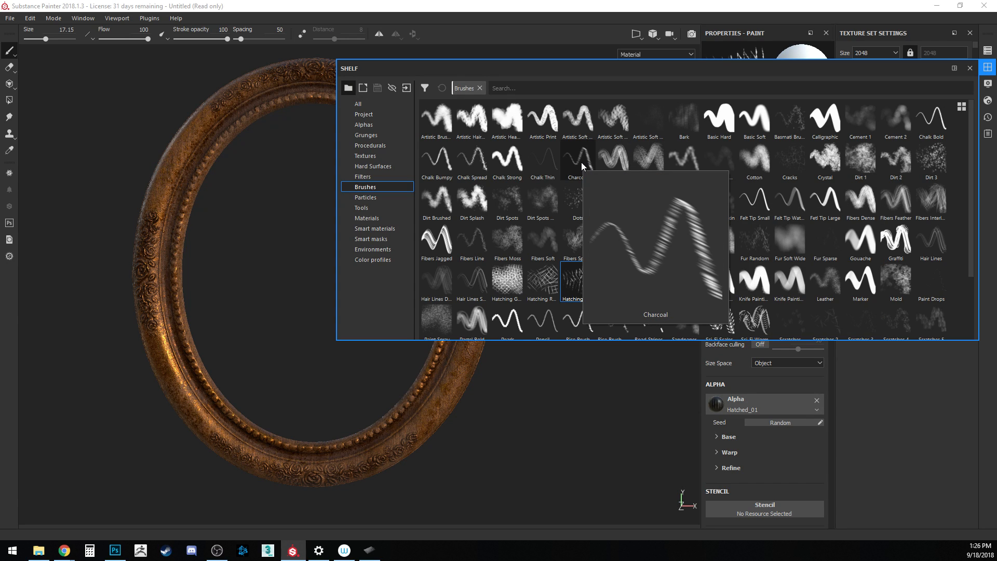
left_click(550, 163)
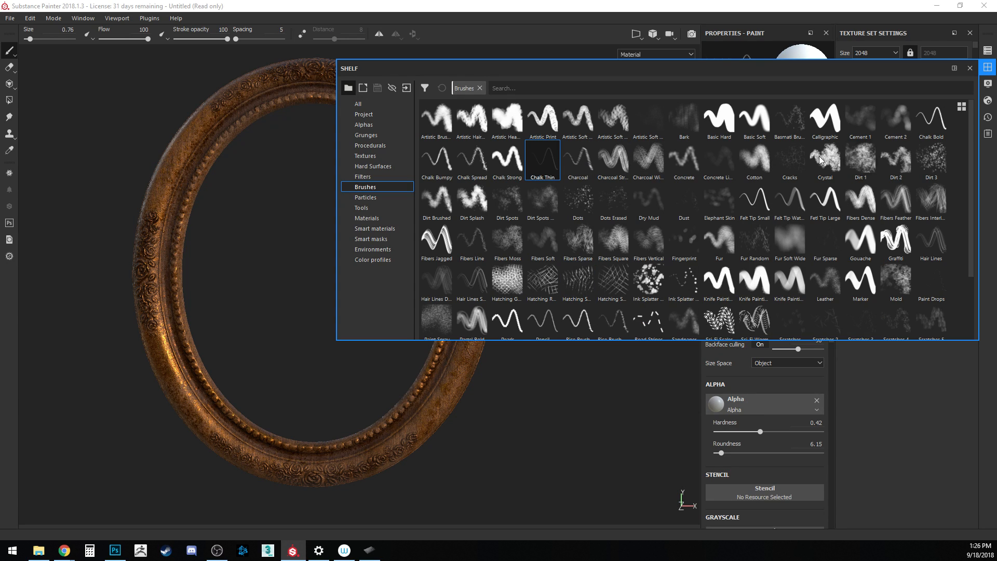
left_click(969, 68)
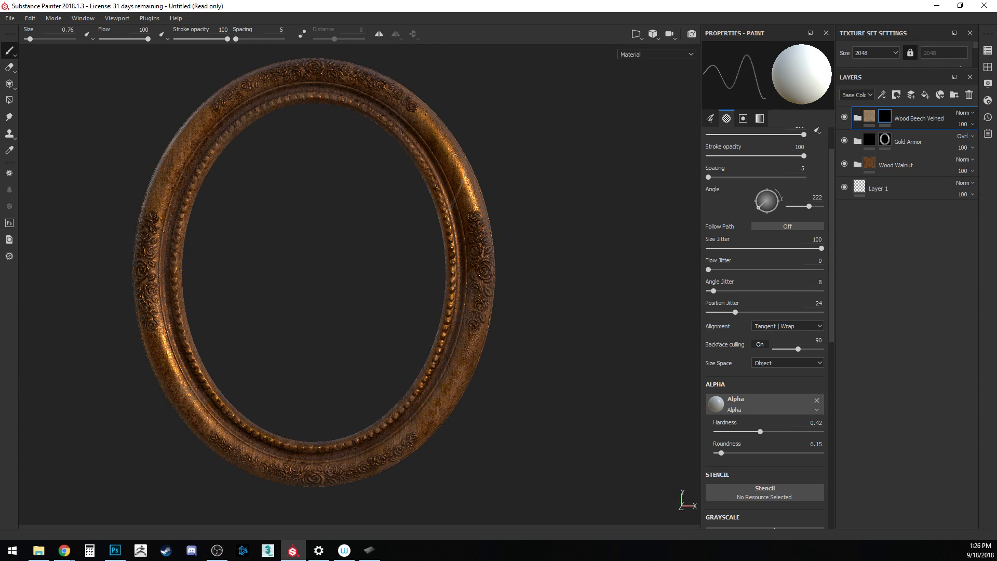
- Enlarge the Chalk Thin brush to size 9.45 and paint a few scratches on the frame in the Wood Beech Veined mask
key("bracketright")
key("bracketright")
key("bracketright")
key("bracketright")
key("bracketright")
key("bracketright")
key("bracketright")
key("bracketright")
key("bracketright")
key("bracketright")
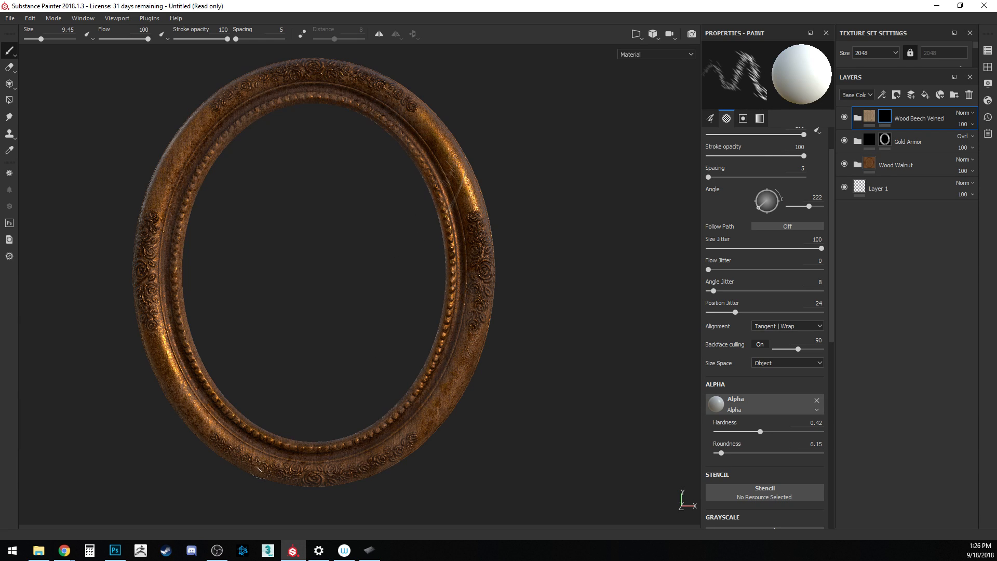
left_click_drag(184, 375, 187, 379)
mouse_move(216, 552)
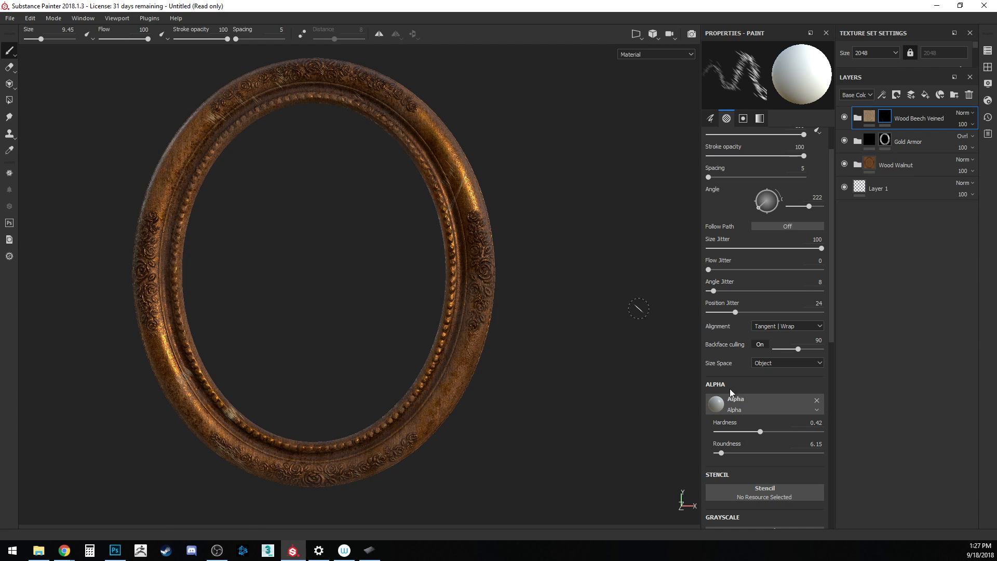
- Lower the brush's grayscale value to 0.2512 for fainter scratches
left_click_drag(831, 335, 830, 471)
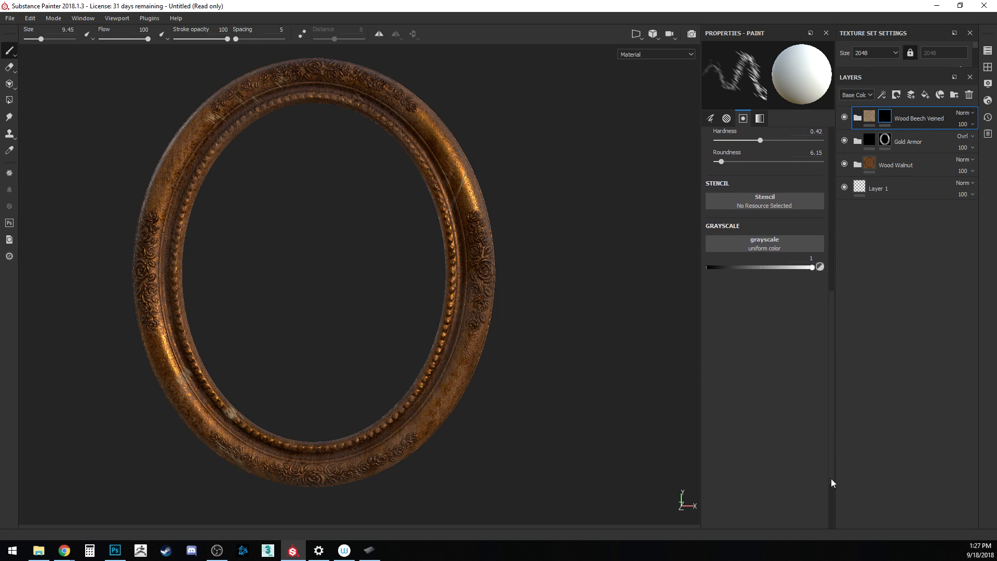
mouse_move(746, 264)
left_mouse_down()
mouse_move(773, 263)
mouse_move(731, 266)
left_mouse_up()
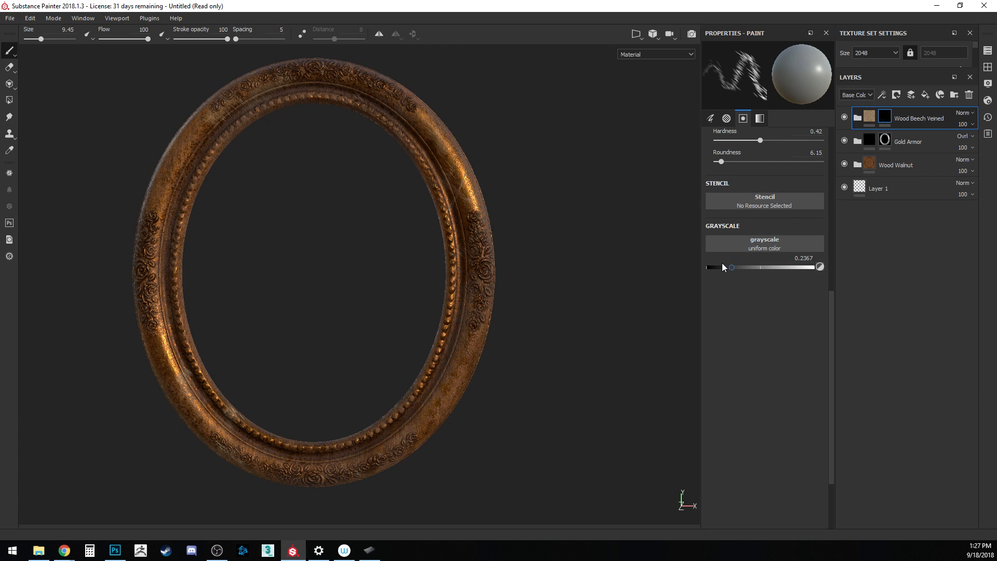
left_click_drag(721, 265, 707, 267)
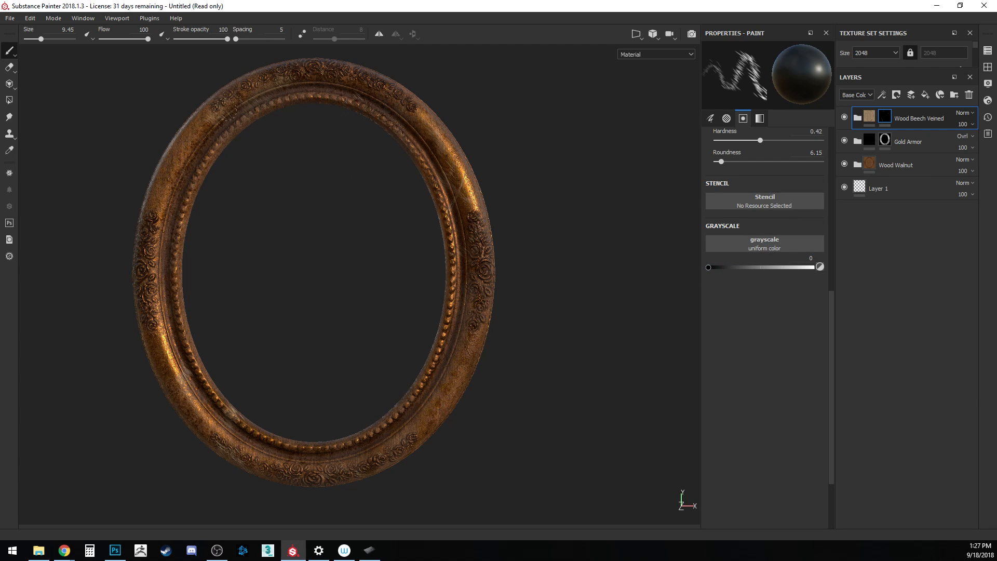
left_click_drag(709, 267, 732, 267)
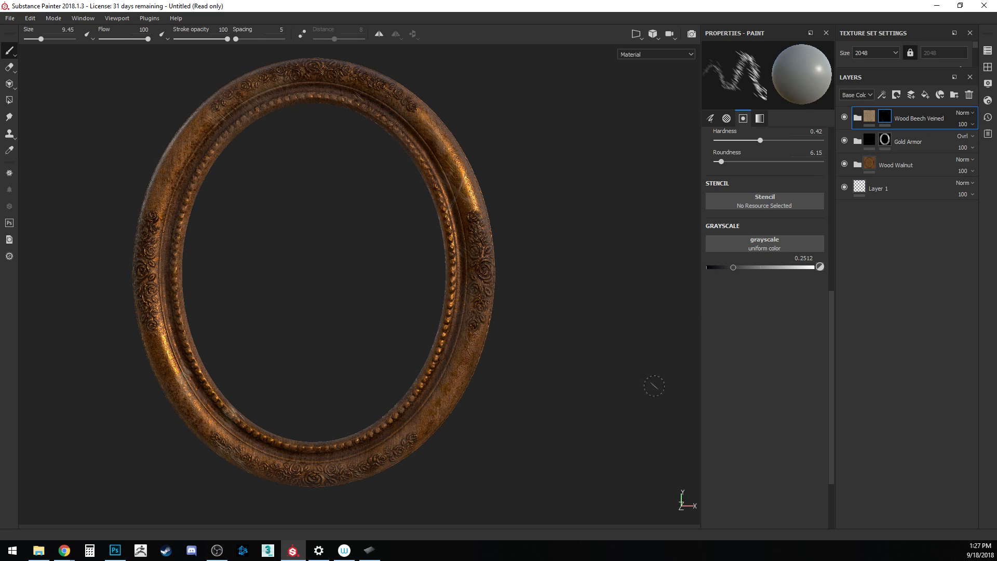
- Paint faint scratches down the left side of the frame in the Wood Beech Veined mask and check them from an angle
left_click_drag(168, 160, 157, 221)
left_click_drag(172, 301, 219, 417)
left_click_drag(113, 428, 228, 456, "alt")
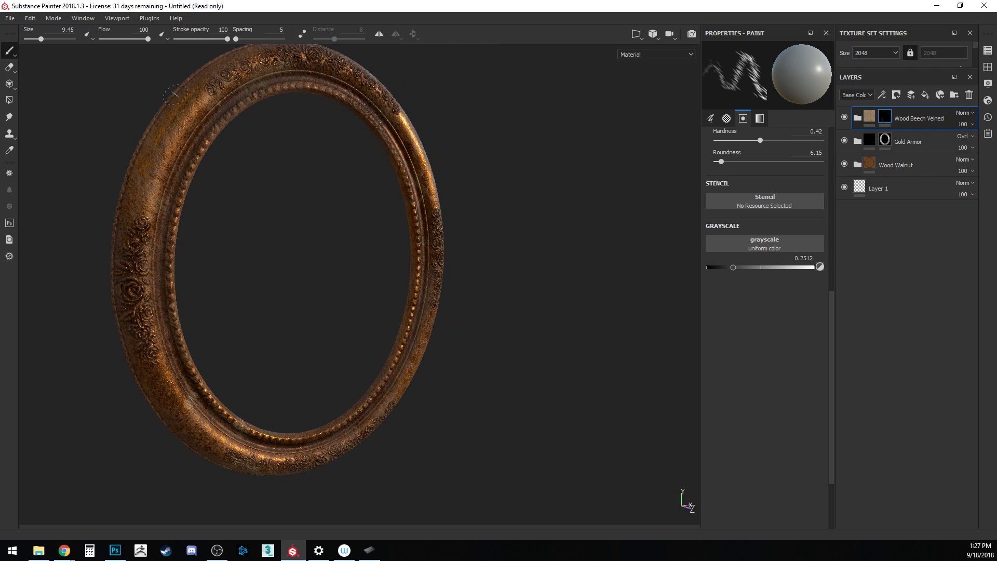
mouse_move(93, 441)
left_mouse_down("alt")
mouse_move(155, 462)
mouse_move(110, 425)
left_mouse_up("alt")
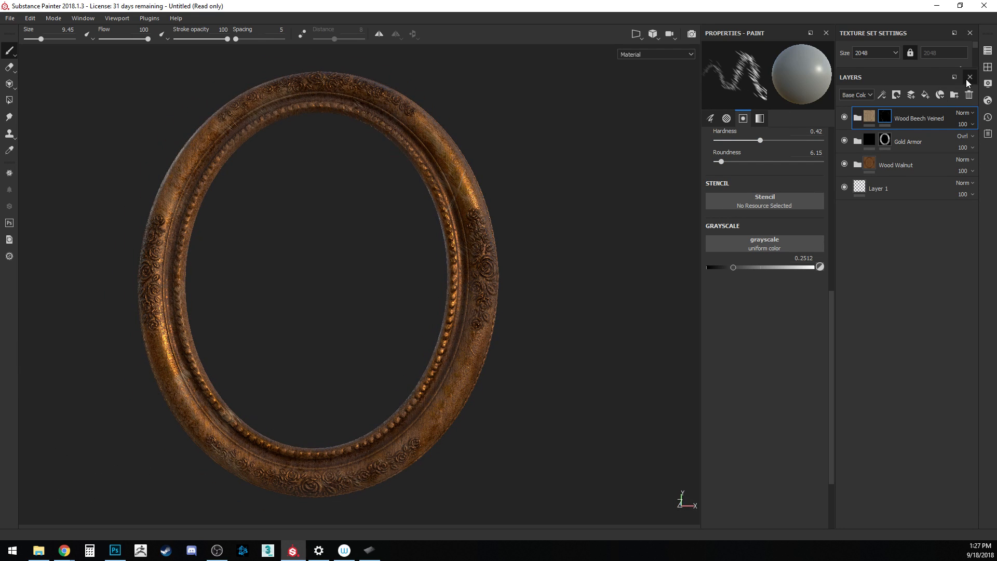
- Switch the mask brush to Dirt Spots and check the frame from the front
left_click(988, 67)
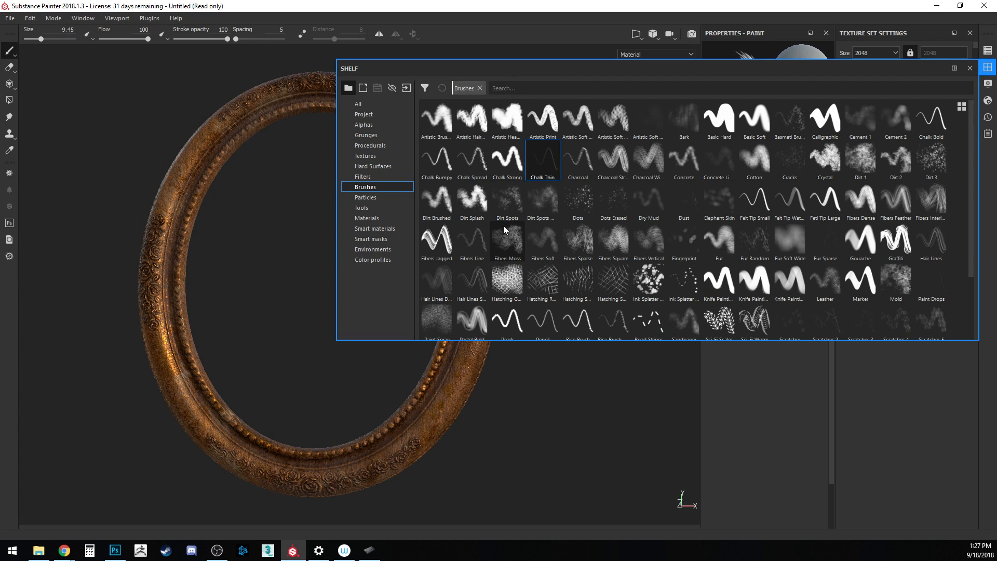
left_click(507, 199)
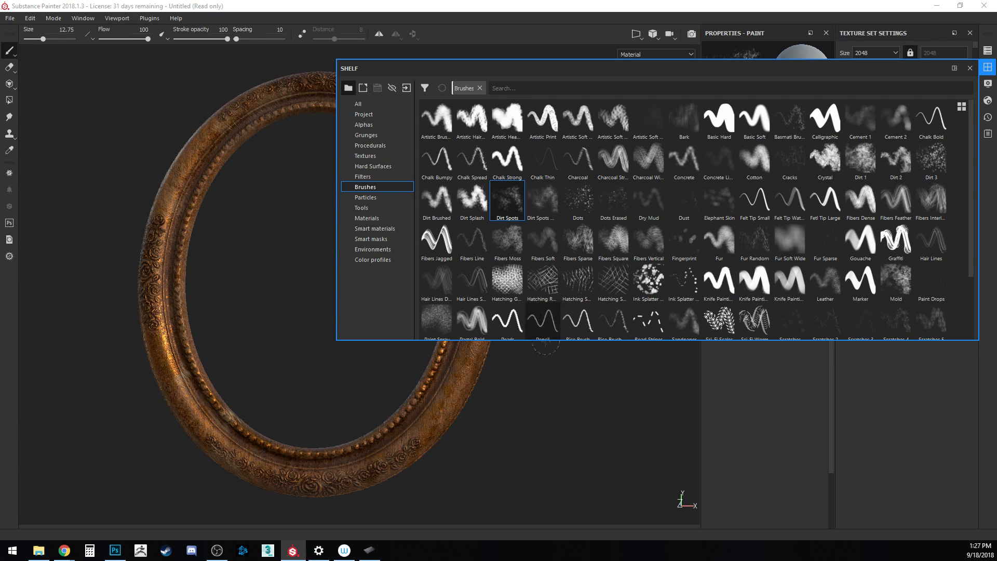
left_click(969, 69)
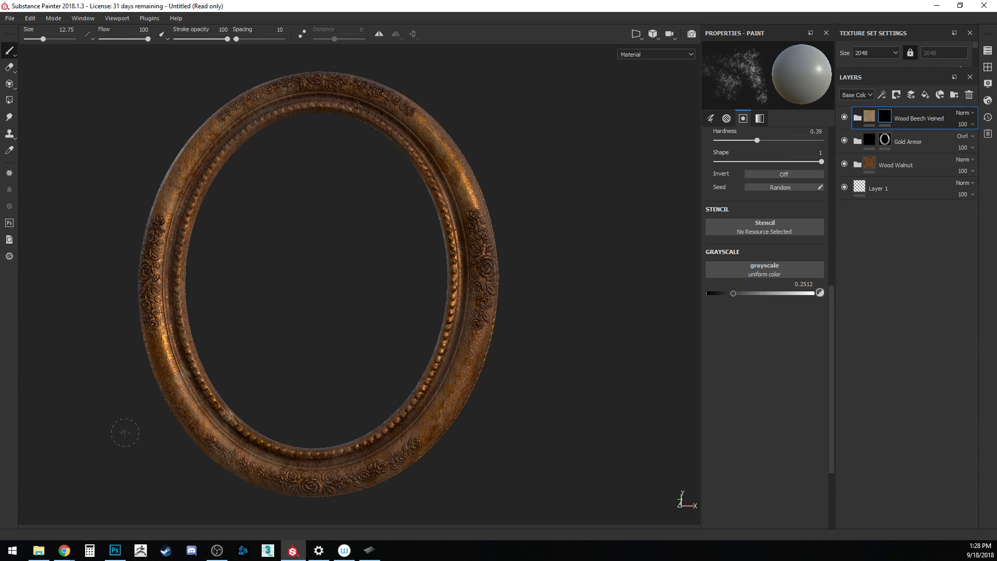
key("alt")
left_click_drag(606, 239, 637, 260, "alt")
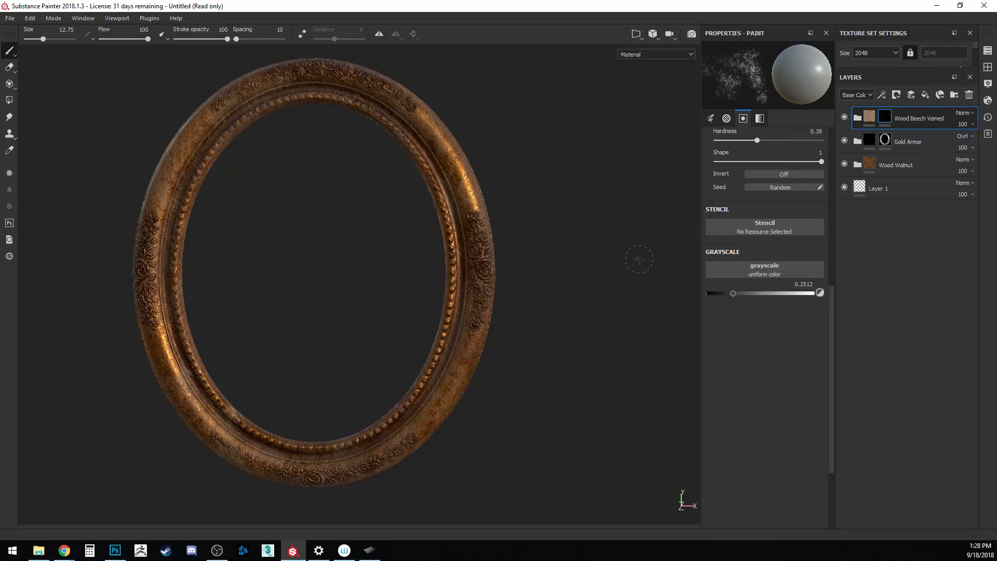
- Set the opacity of the Gold Armor group to 50
left_click(935, 145)
left_click(972, 148)
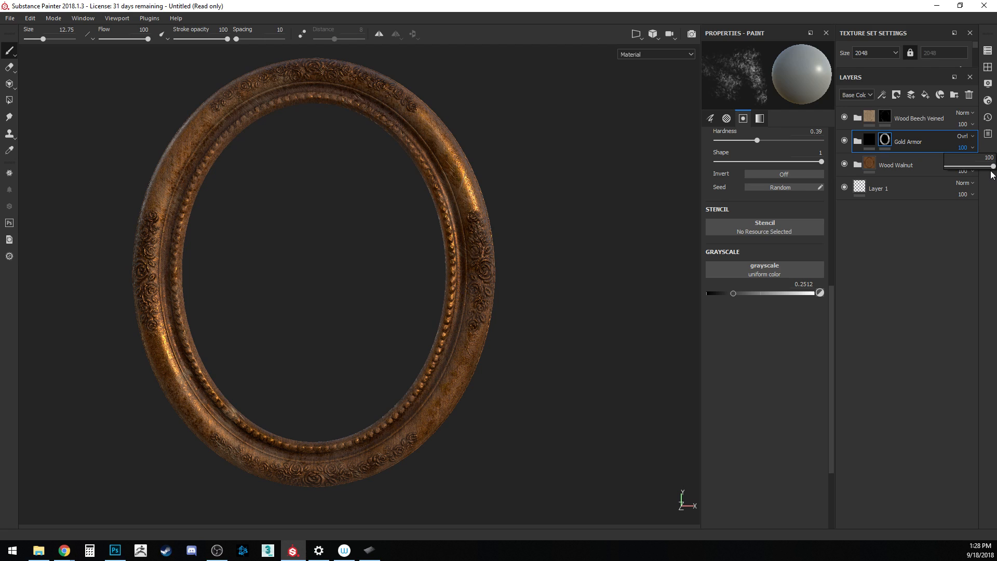
key("5")
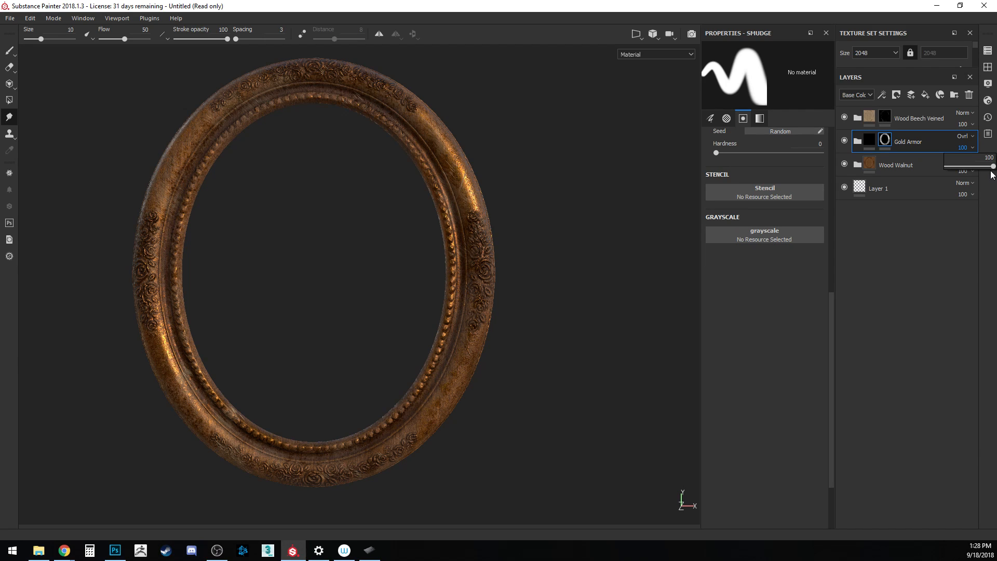
left_click(989, 159)
key("BackSpace")
type("50")
key("Return")
- Darken the base color of the Wood Walnut group's Base layer to brown, RGB 0.170, 0.069, 0.017
left_click(857, 164)
left_click(870, 339)
key("1")
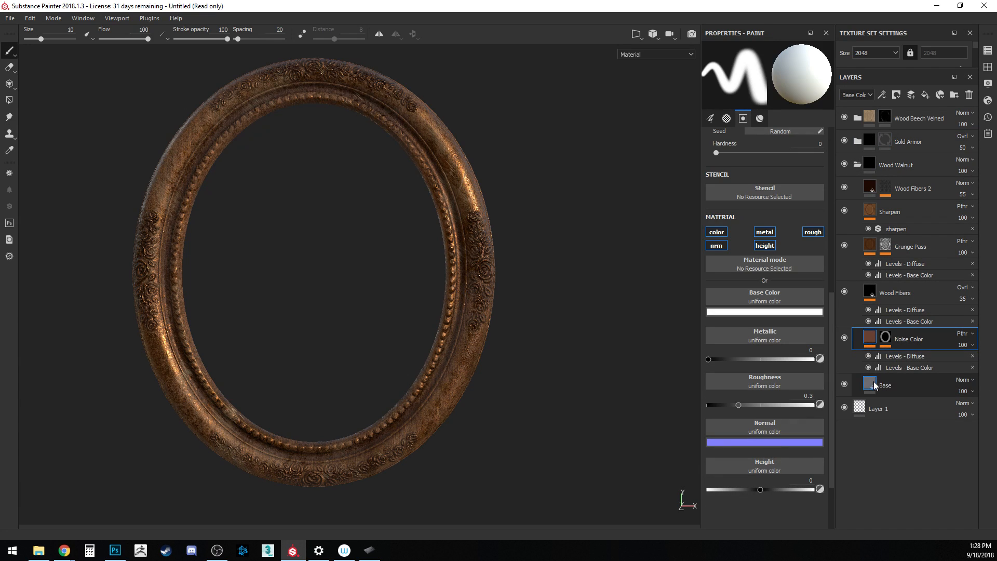
left_click(875, 385)
left_click(774, 297)
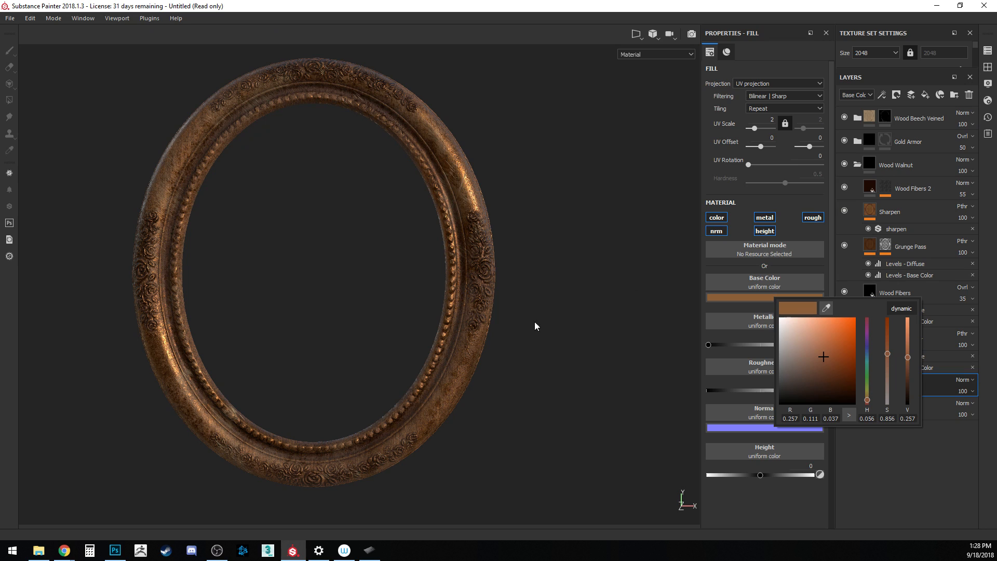
left_click_drag(824, 360, 827, 366)
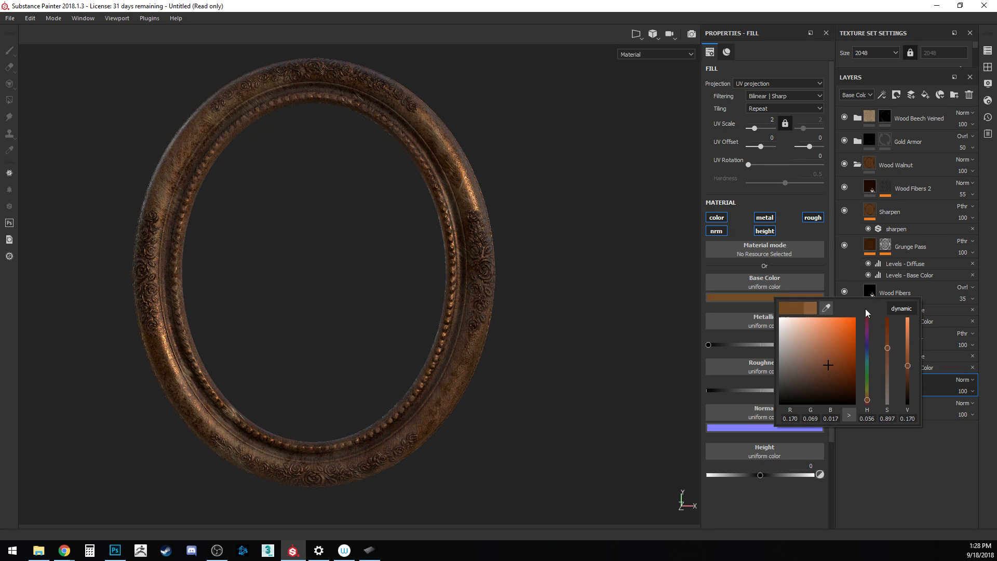
- Reduce the opacity of the Wood Beech Veined group to 73
left_click(967, 125)
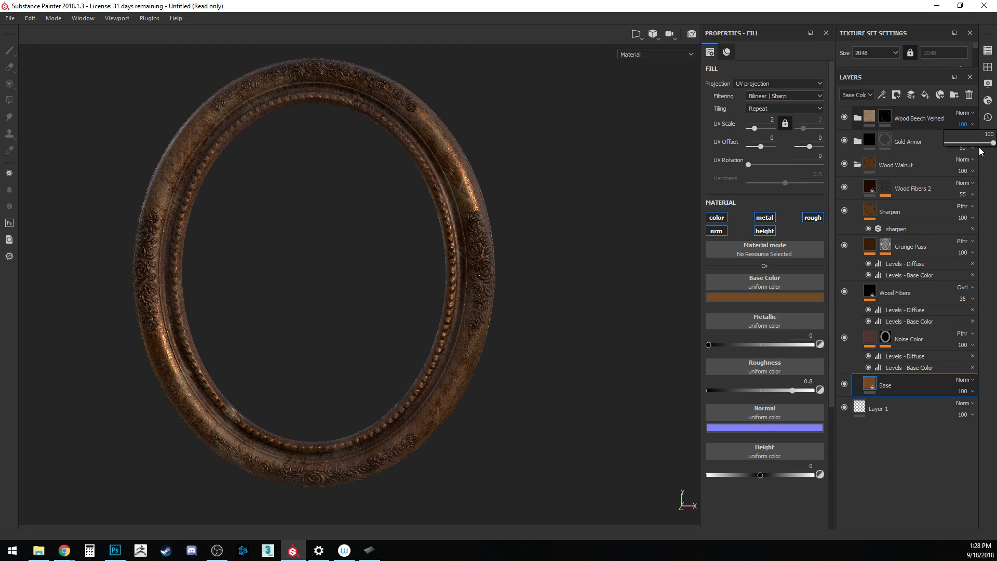
left_click_drag(993, 146, 981, 147)
mouse_move(594, 317)
left_mouse_down("alt")
mouse_move(675, 289)
mouse_move(567, 301)
mouse_move(638, 179)
mouse_move(679, 202)
mouse_move(723, 257)
mouse_move(715, 323)
mouse_move(634, 338)
mouse_move(550, 320)
mouse_move(512, 270)
mouse_move(546, 255)
mouse_move(581, 318)
mouse_move(603, 312)
mouse_move(592, 323)
left_mouse_up("alt")
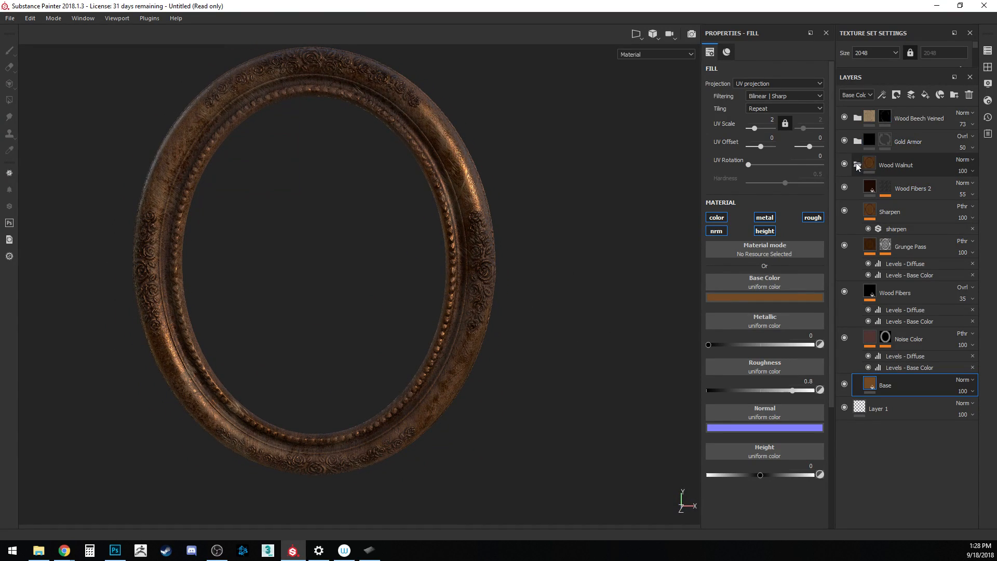
- Collapse the Wood Walnut group and delete the empty Layer 1 beneath it
left_click(858, 164)
left_click(914, 185)
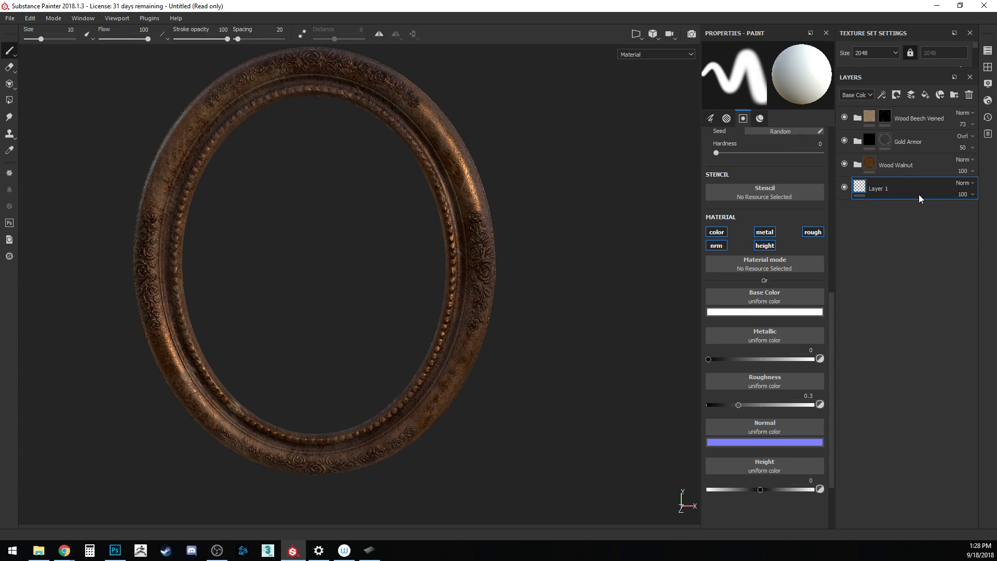
key("Delete")
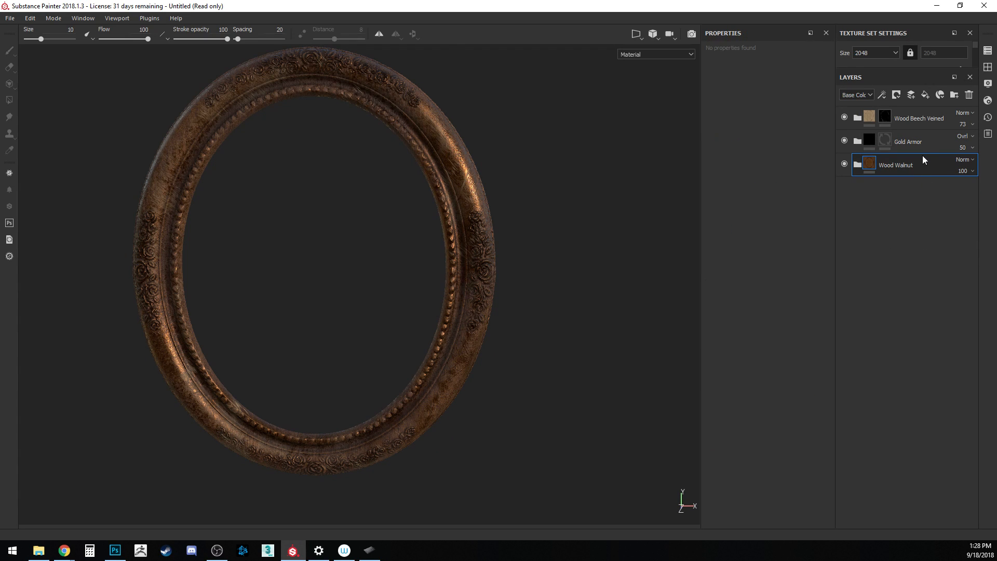
- Add a fill layer above the Wood Beech Veined group with a black base color, affecting only the color and height channels
left_click(924, 111)
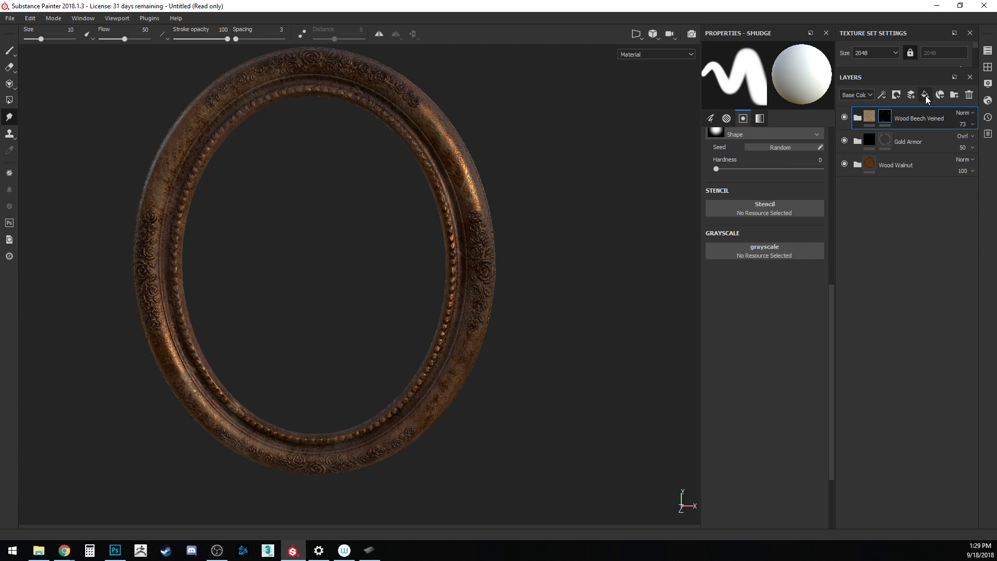
left_click(925, 95)
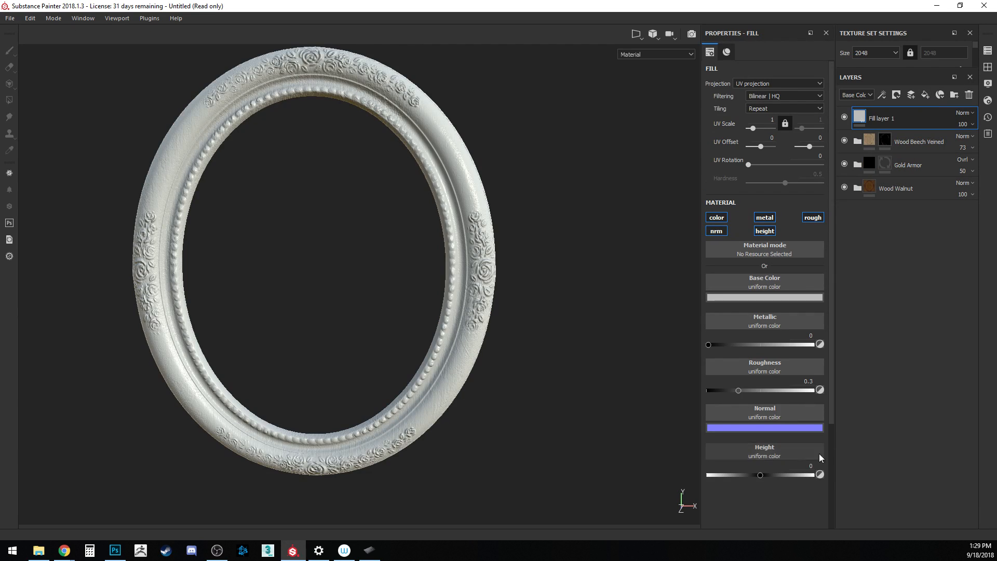
left_click(746, 298)
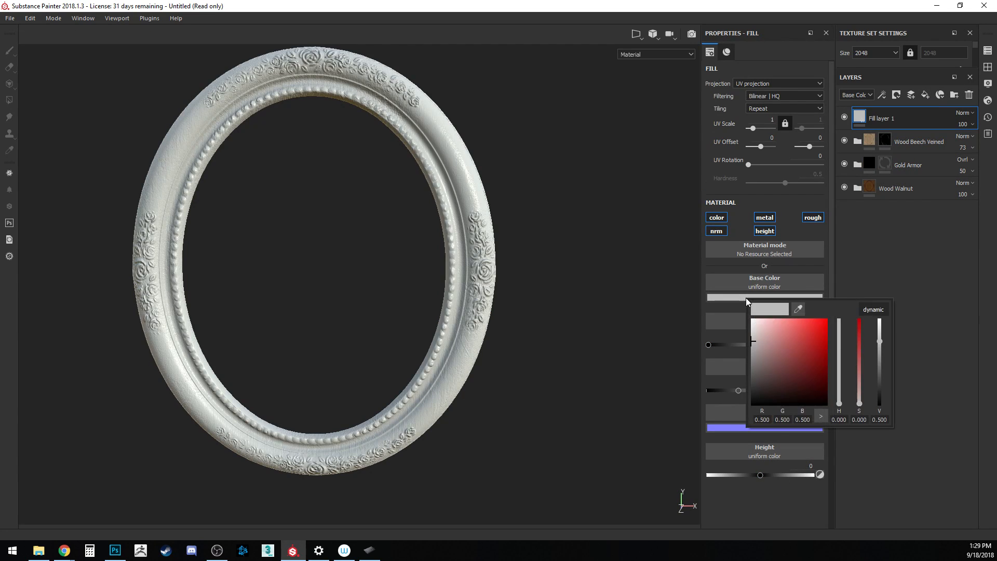
left_click(778, 400)
left_click_drag(778, 399, 749, 423)
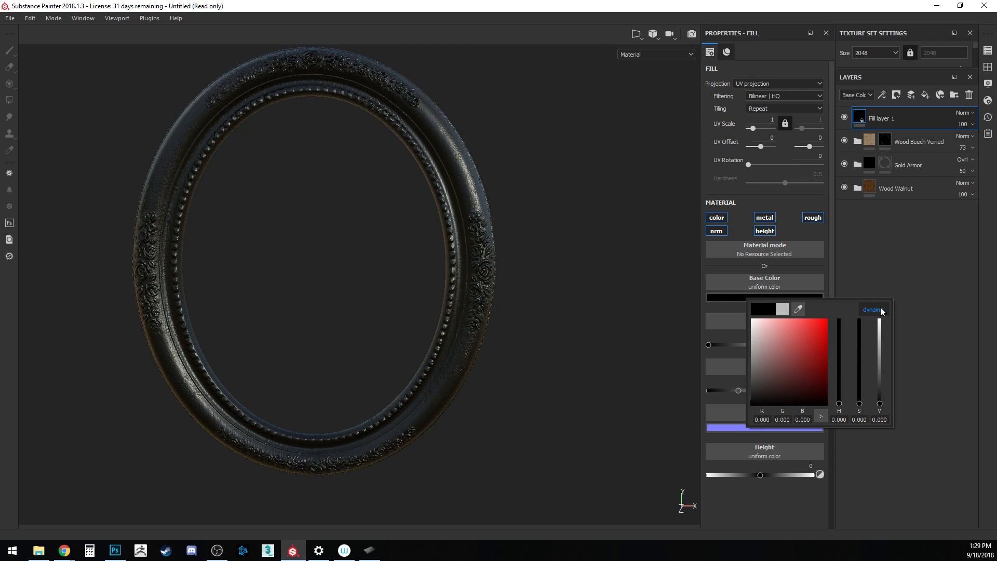
left_click(815, 218)
left_click(772, 219)
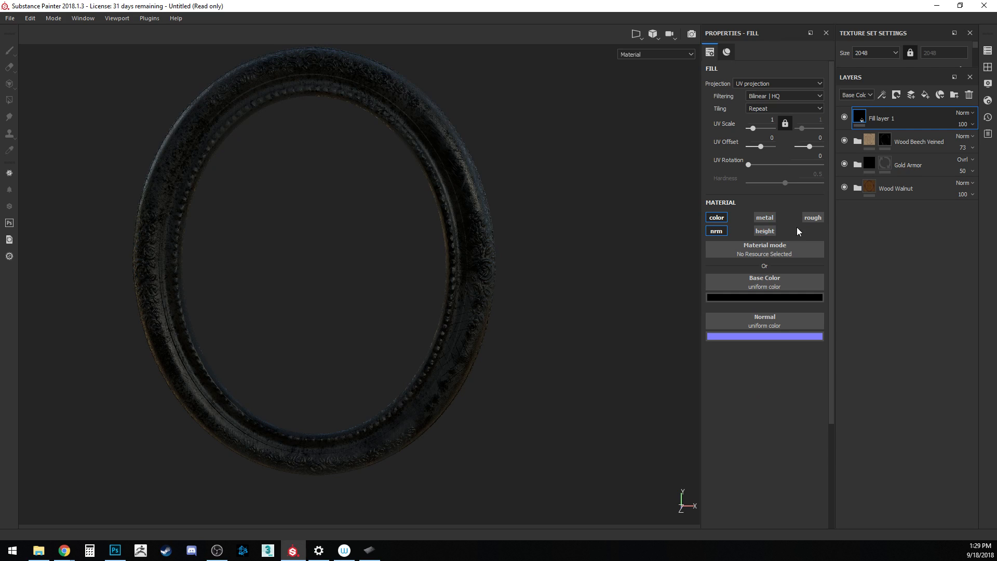
left_click(724, 231)
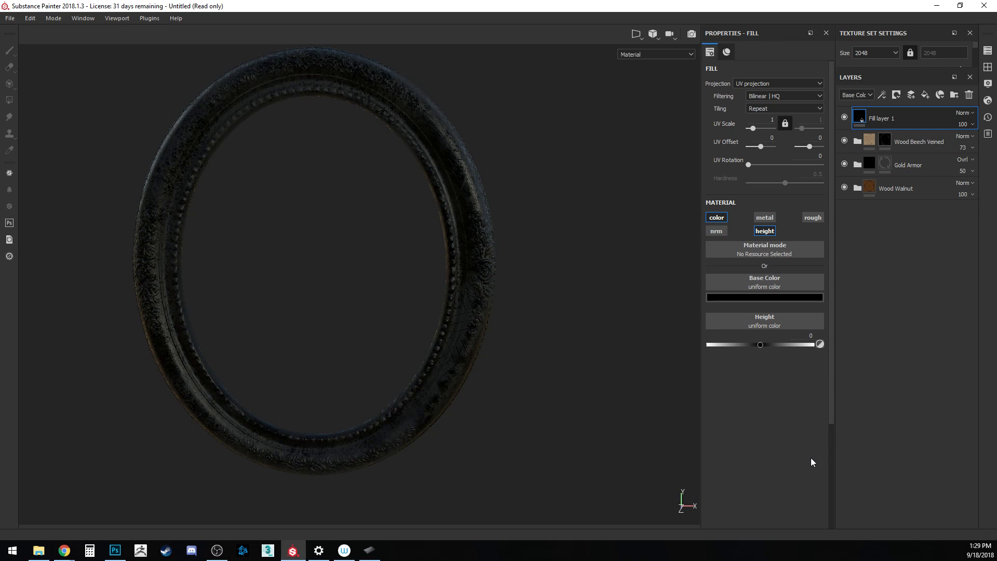
- Give the black fill layer a black mask and choose the Cracks brush for it
left_click(896, 95)
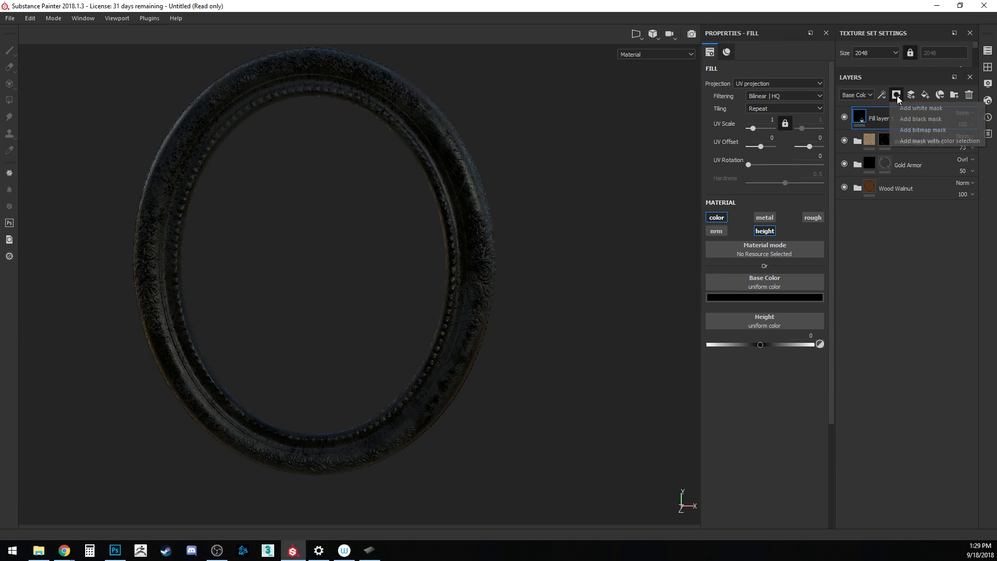
left_click(919, 118)
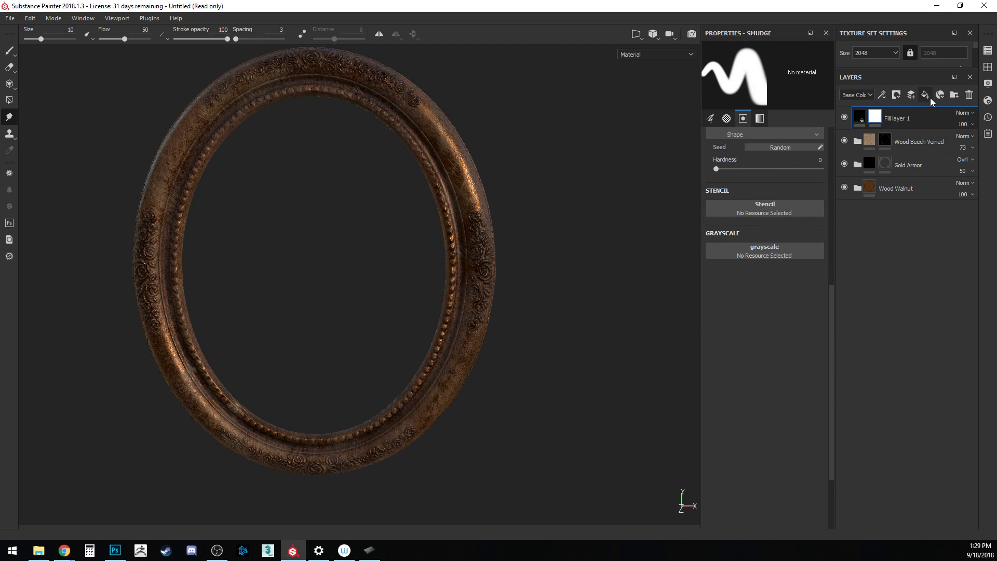
left_click(987, 67)
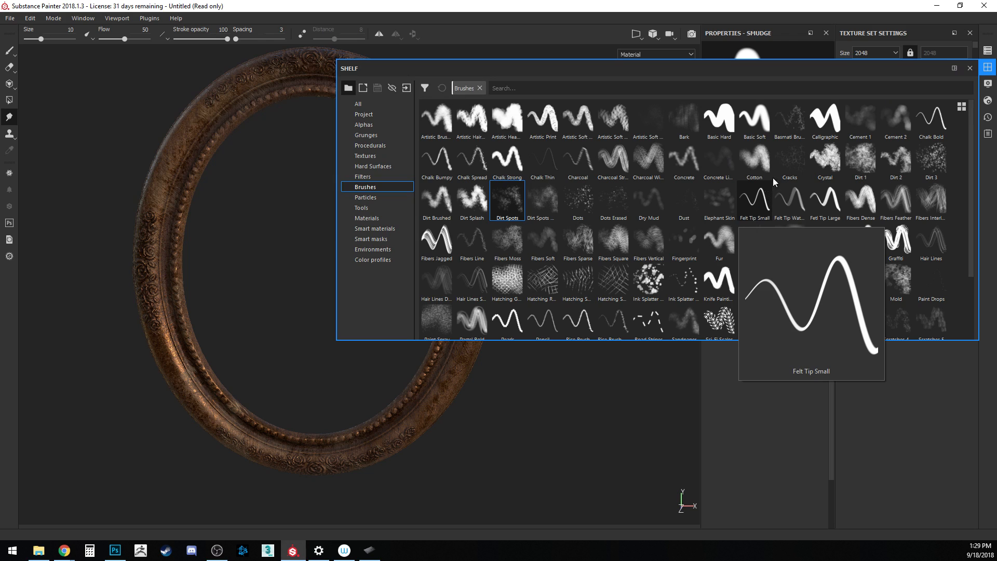
left_click(782, 166)
left_click(819, 161)
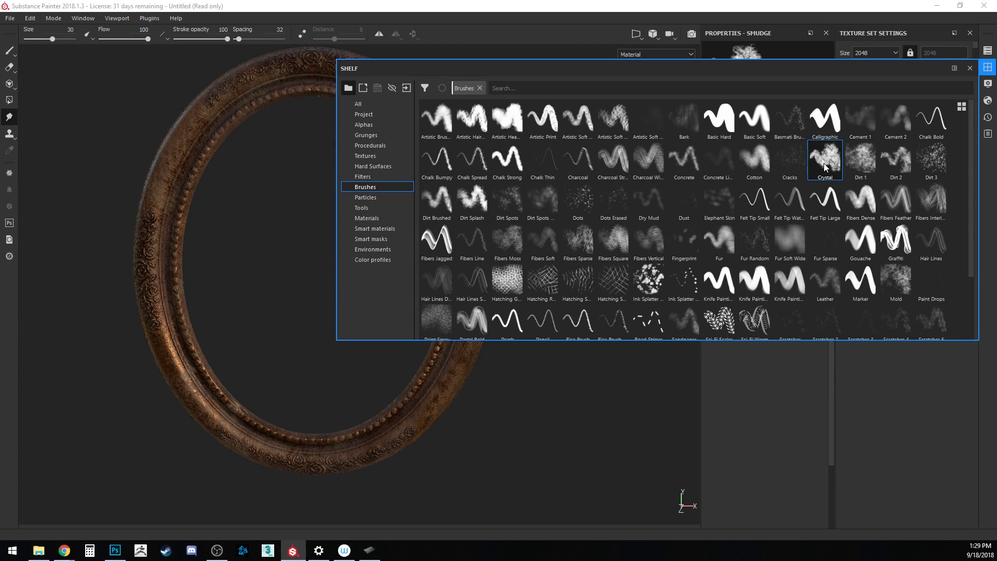
mouse_move(825, 166)
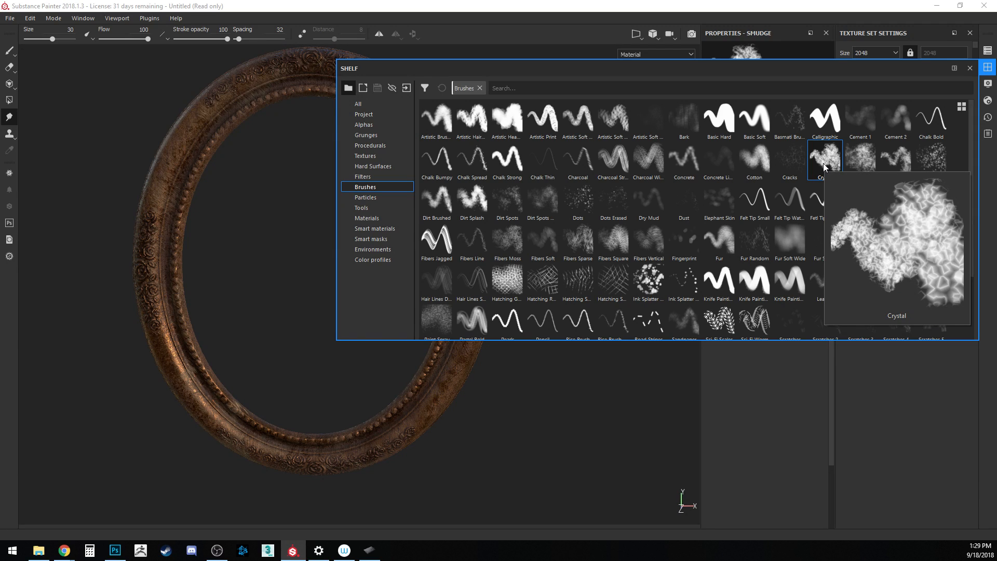
left_click(787, 163)
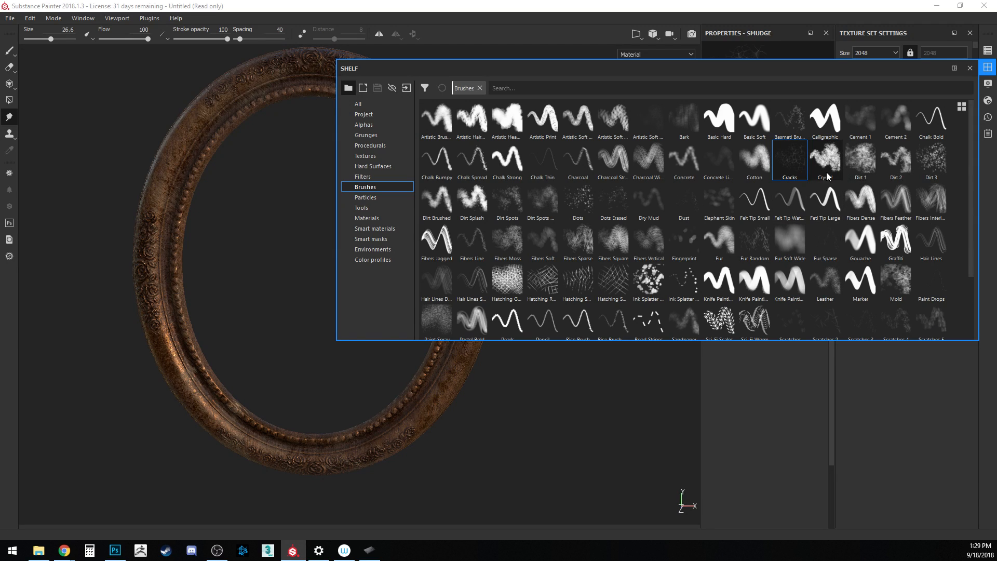
mouse_move(783, 124)
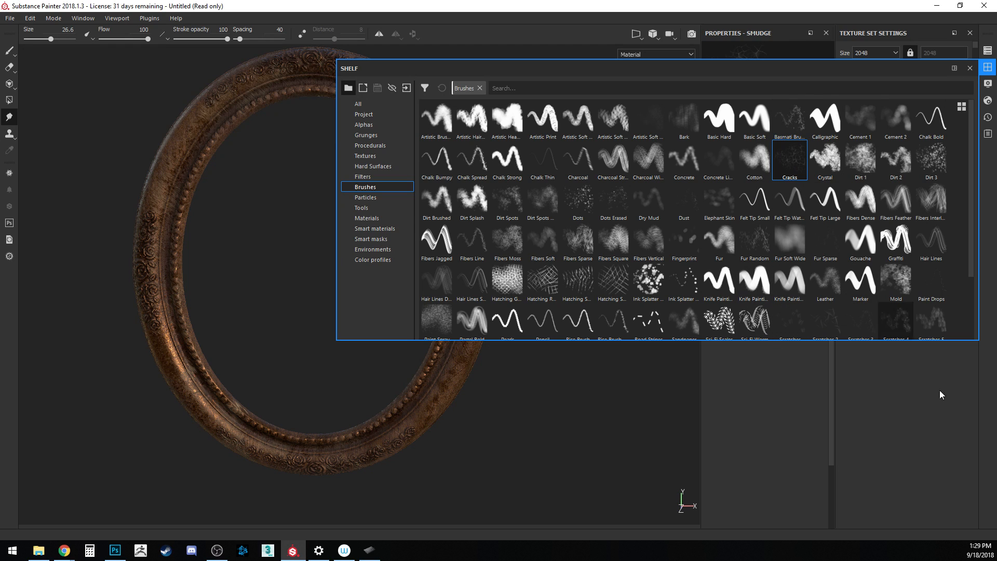
left_click(969, 68)
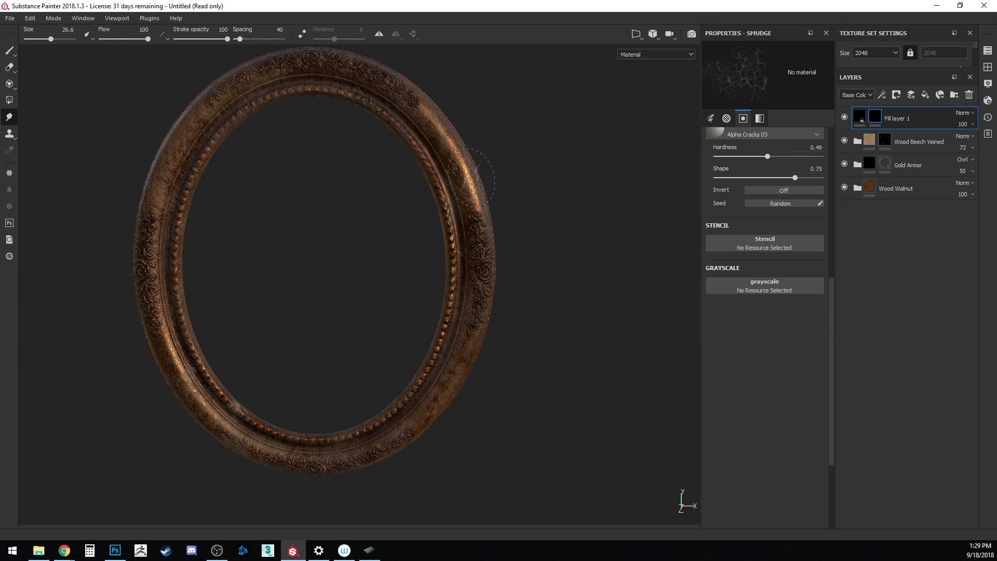
- Enlarge the Cracks brush to about size 54 and raise its alpha hardness to 0.71
right_click_drag(441, 168, 544, 199, "ctrl")
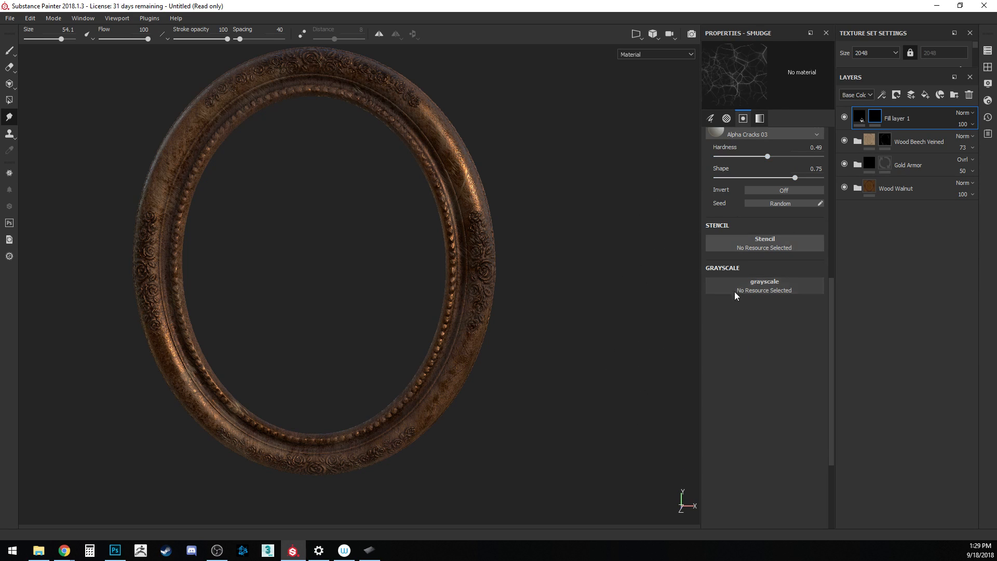
left_click_drag(830, 284, 834, 348)
scroll(830, 320, "up", 8)
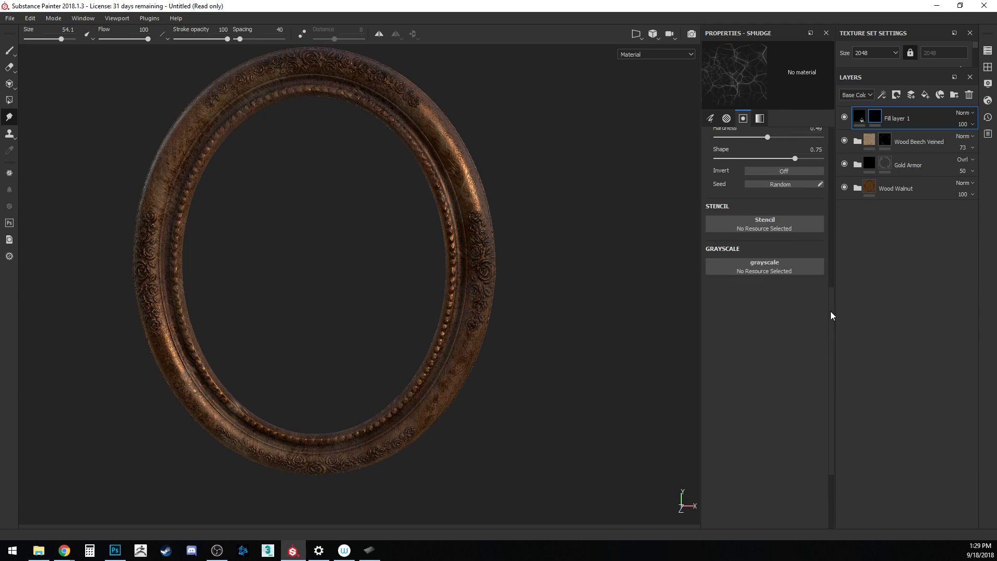
scroll(818, 176, "down", 3)
left_click_drag(768, 414, 791, 414)
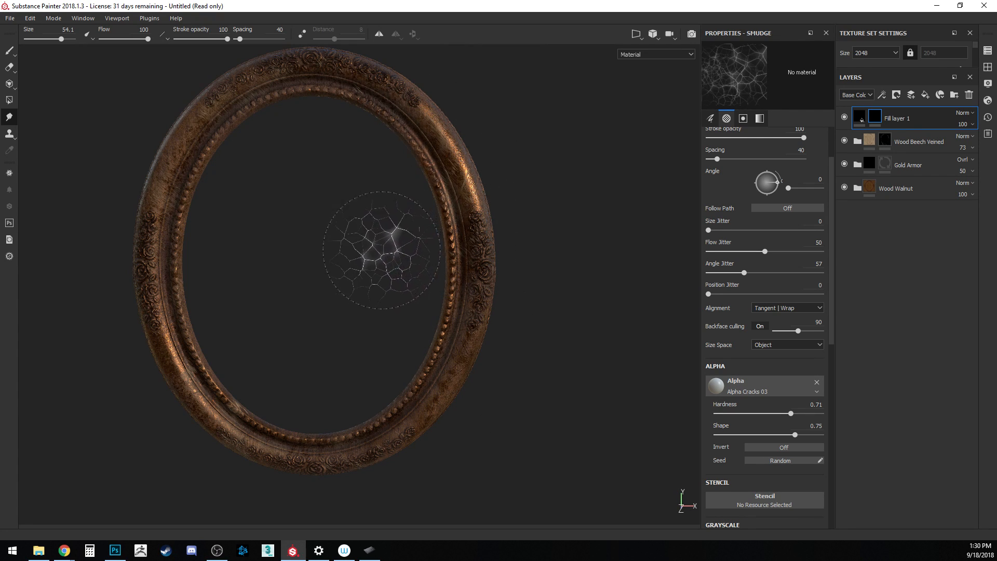
- Examine the brush's alpha, stencil and grayscale settings and how the crack pattern lies over the frame
left_click_drag(361, 182, 374, 236, "alt")
mouse_move(365, 188)
right_mouse_down("alt")
mouse_move(367, 248)
mouse_move(465, 421)
right_mouse_up("alt")
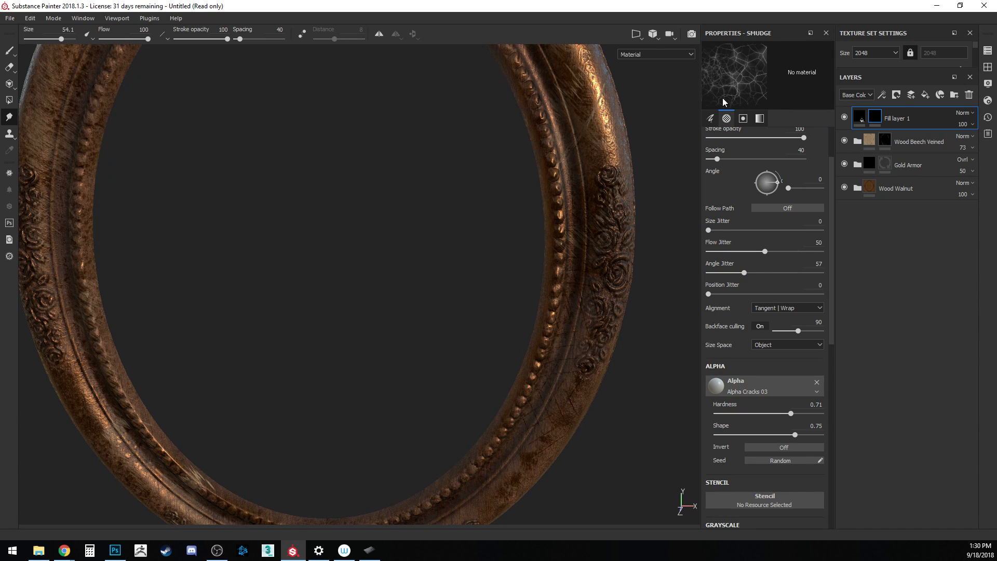
left_click(760, 119)
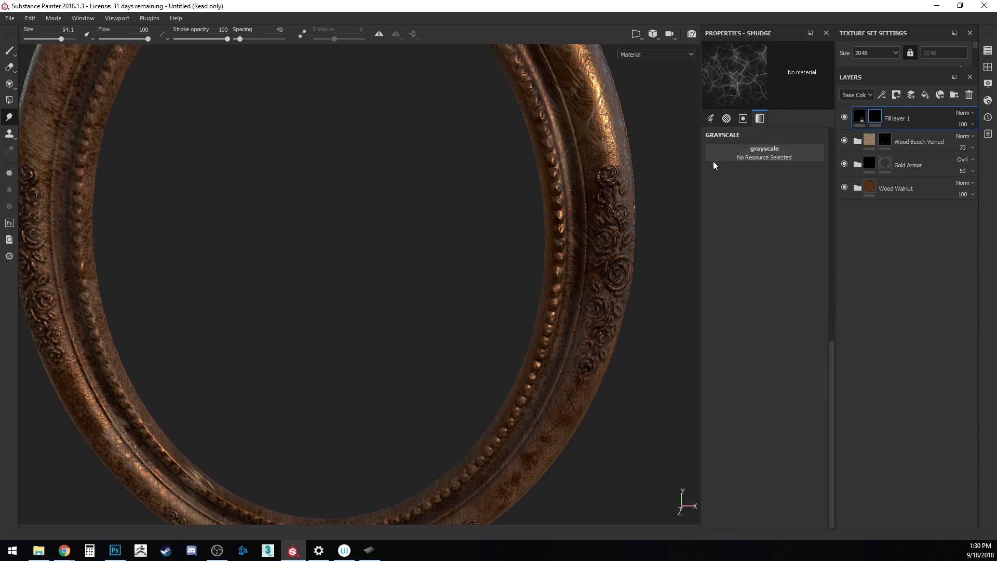
left_click(712, 118)
left_click(726, 119)
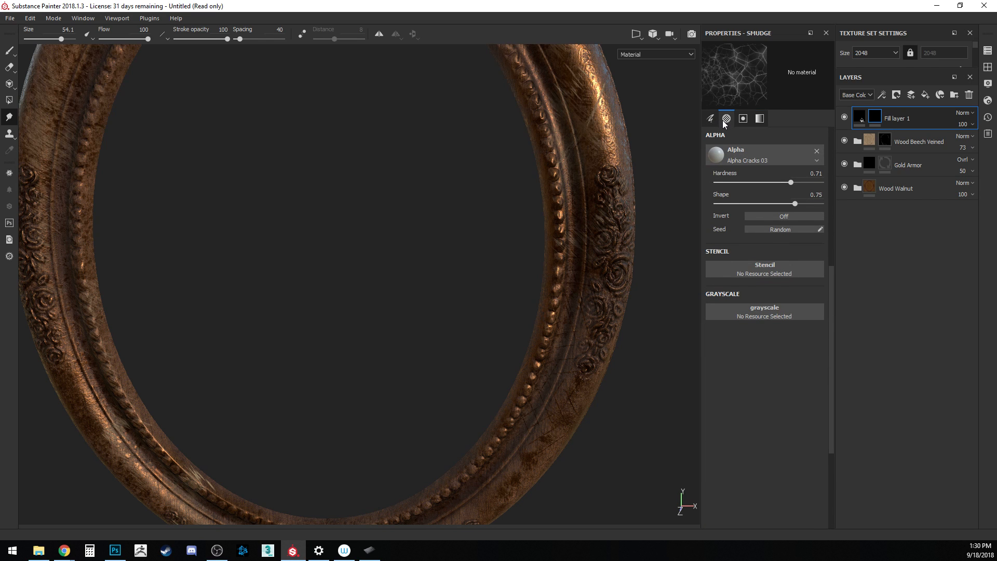
left_click(743, 119)
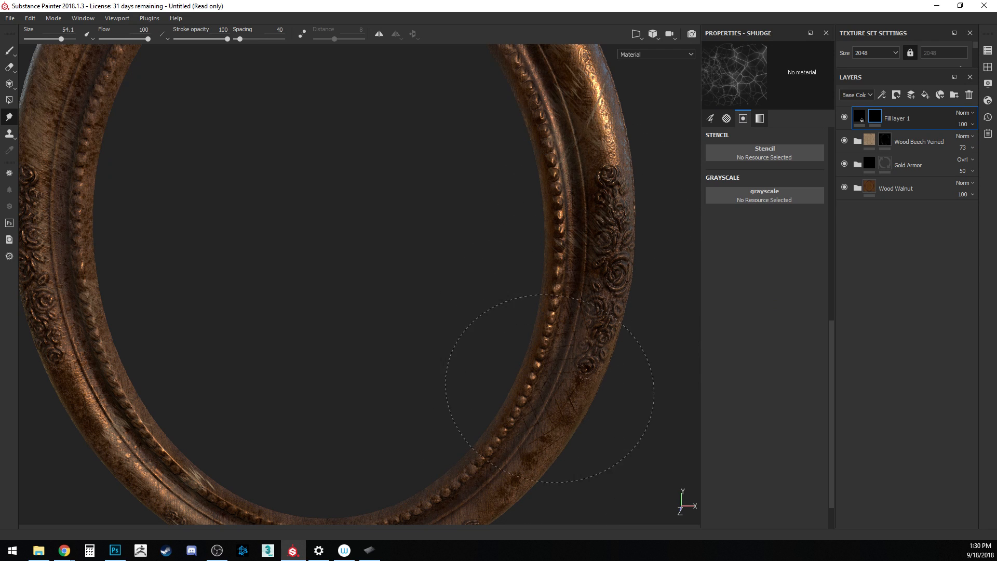
mouse_move(467, 211)
left_mouse_down("alt")
mouse_move(369, 356)
mouse_move(345, 334)
left_mouse_up("alt")
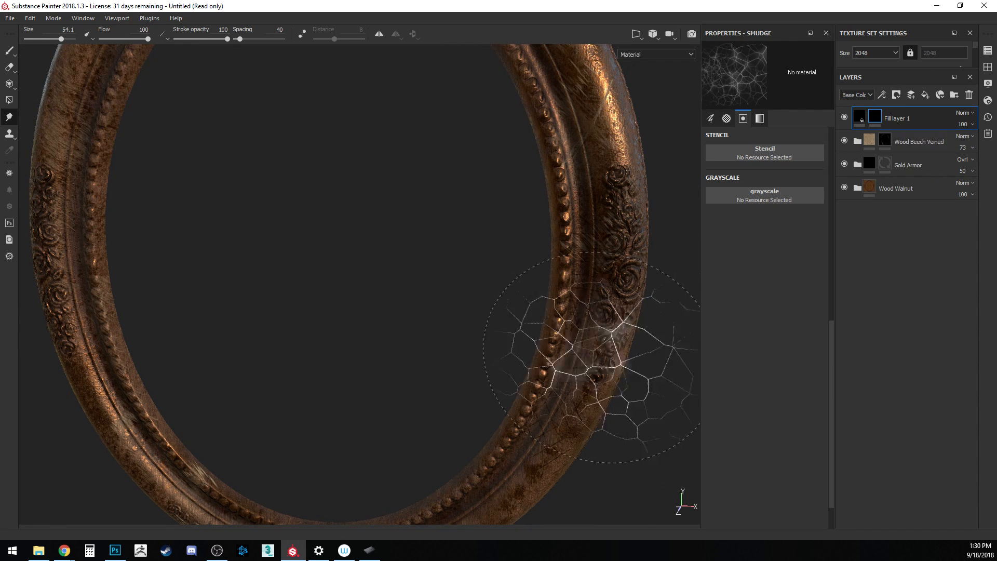
mouse_move(423, 289)
left_mouse_down("alt")
mouse_move(435, 254)
mouse_move(436, 287)
left_mouse_up("alt")
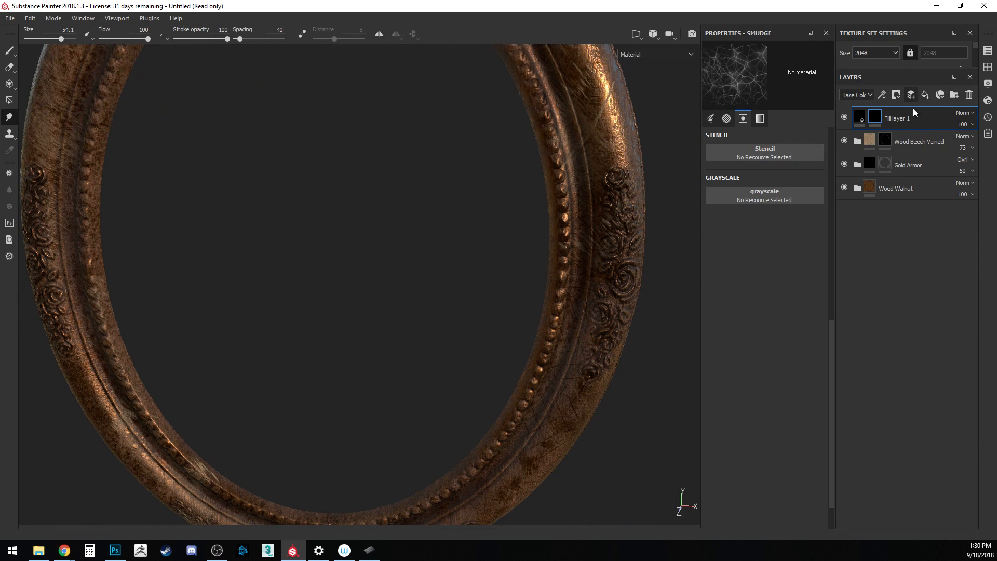
- Add a new paint layer on top, hide Fill layer 1, and choose the Cracks brush for the new layer
left_click(912, 96)
left_click(844, 141)
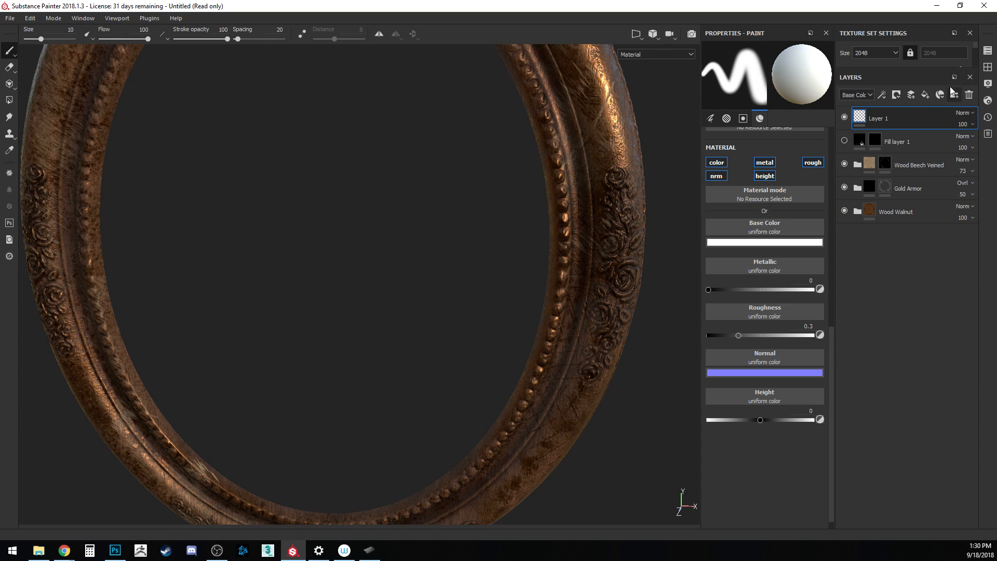
left_click(988, 67)
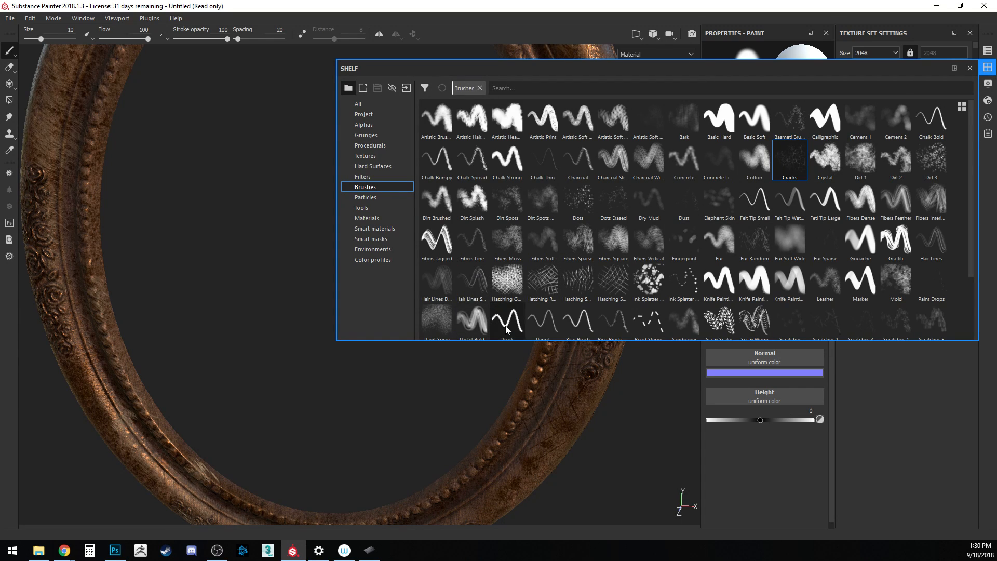
left_click(795, 172)
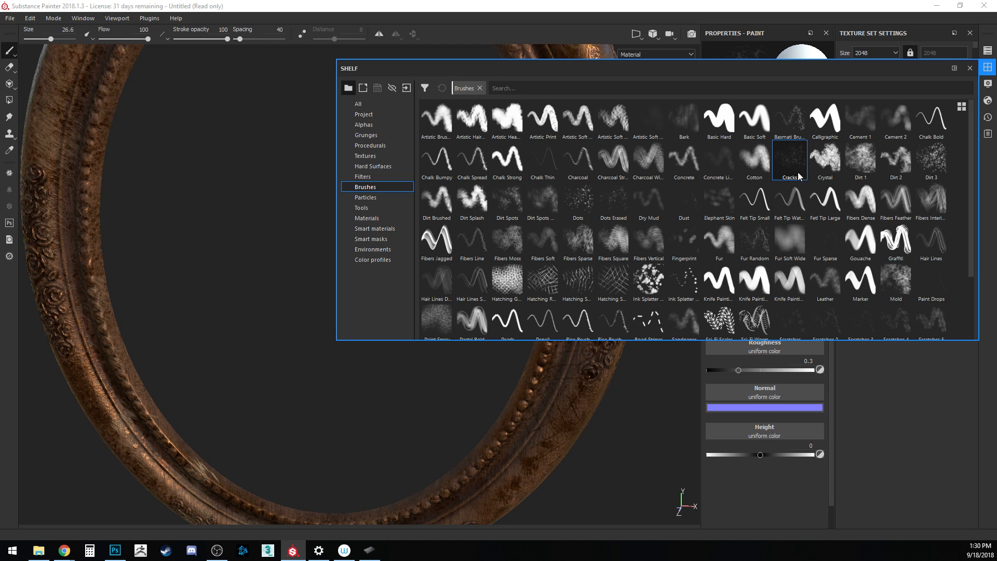
left_click(969, 68)
mouse_move(417, 332)
left_mouse_down("alt")
mouse_move(429, 271)
mouse_move(436, 338)
mouse_move(446, 287)
mouse_move(449, 342)
left_mouse_up("alt")
right_click_drag(449, 342, 450, 84, "alt")
left_click_drag(572, 271, 589, 218, "alt")
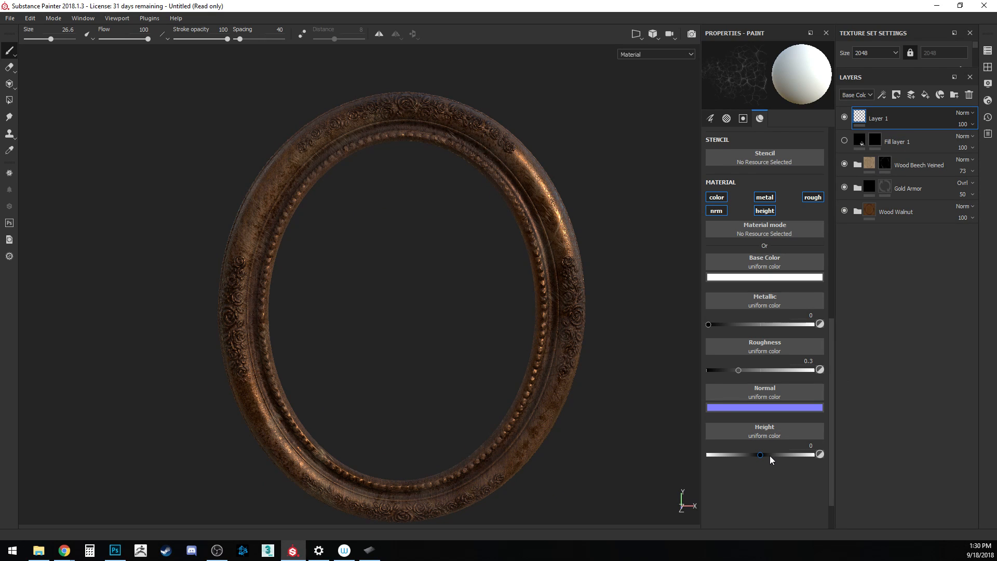
- Set the brush's base color to black and limit its material to the color and height channels
left_click(774, 276)
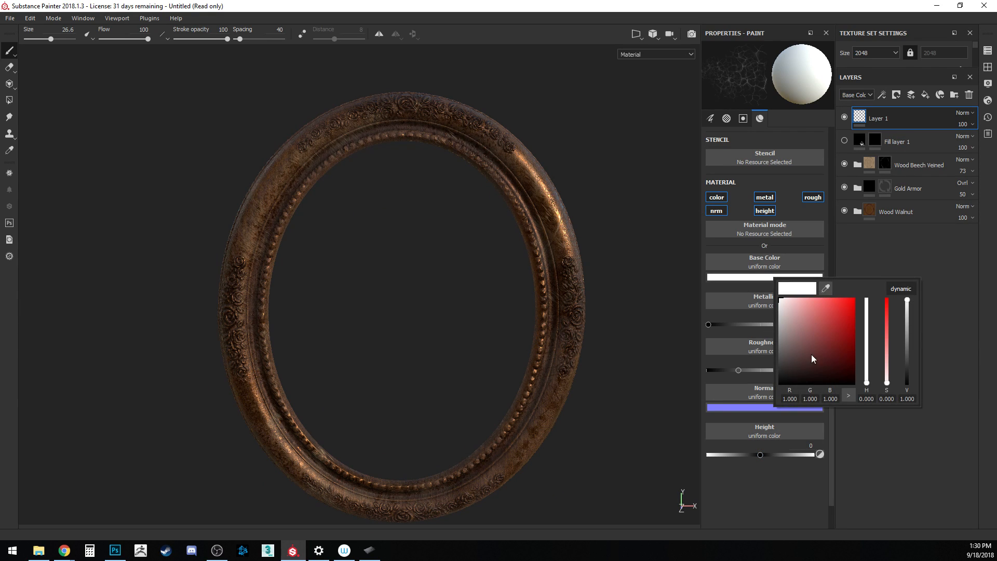
left_click_drag(813, 347, 745, 390)
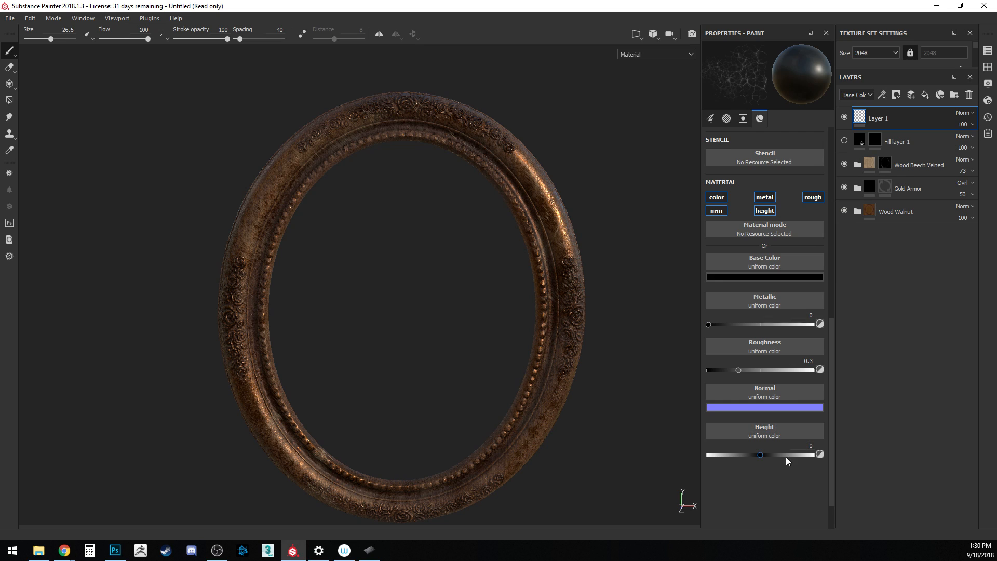
left_click(813, 197)
left_click(765, 197)
left_click(716, 210)
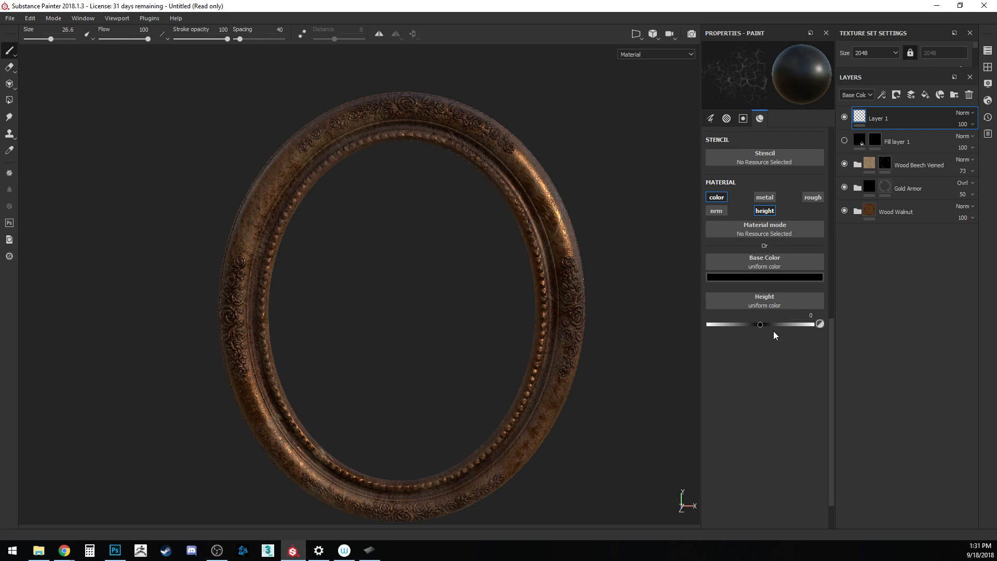
- Paint cracks on the frame's upper-right curve with the brush height lowered to about -0.5
left_click_drag(760, 325, 732, 325)
left_click_drag(540, 179, 536, 217)
left_click_drag(654, 192, 597, 200, "alt")
right_click_drag(597, 223, 630, 307, "alt")
mouse_move(571, 270)
left_mouse_down("alt")
mouse_move(512, 249)
mouse_move(437, 294)
mouse_move(451, 291)
left_mouse_up("alt")
left_click_drag(443, 344, 499, 340, "alt")
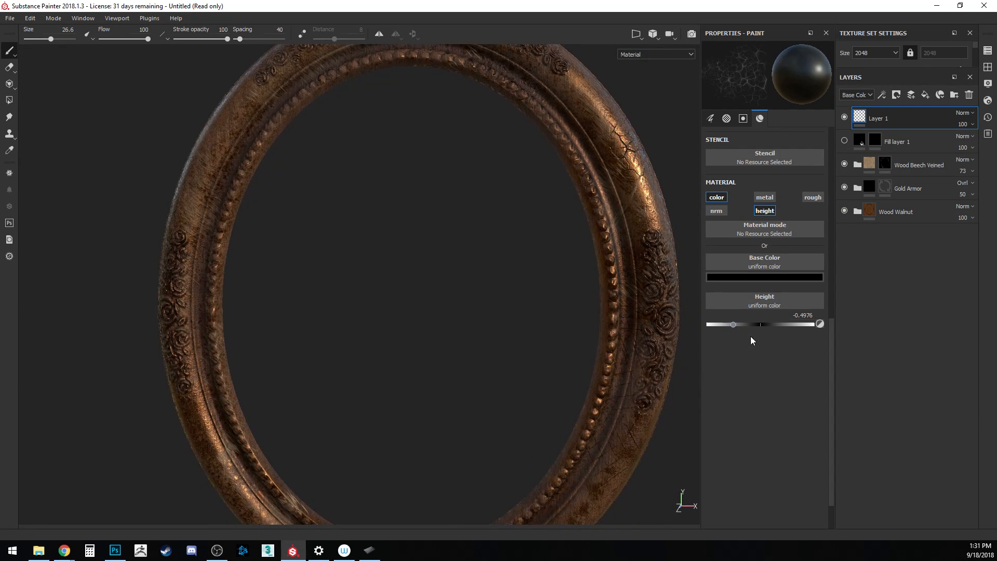
- Set the brush height to -0.1 and paint cracks on the frame's upper-left curve
left_click_drag(802, 315, 877, 315)
type("1")
key("Return")
mouse_move(200, 164)
left_mouse_down()
mouse_move(220, 144)
mouse_move(190, 131)
left_mouse_up()
left_click_drag(389, 369, 358, 416, "alt")
right_click_drag(402, 223, 398, 327, "alt")
mouse_move(397, 325)
left_mouse_down("alt")
mouse_move(507, 320)
mouse_move(379, 171)
left_mouse_up("alt")
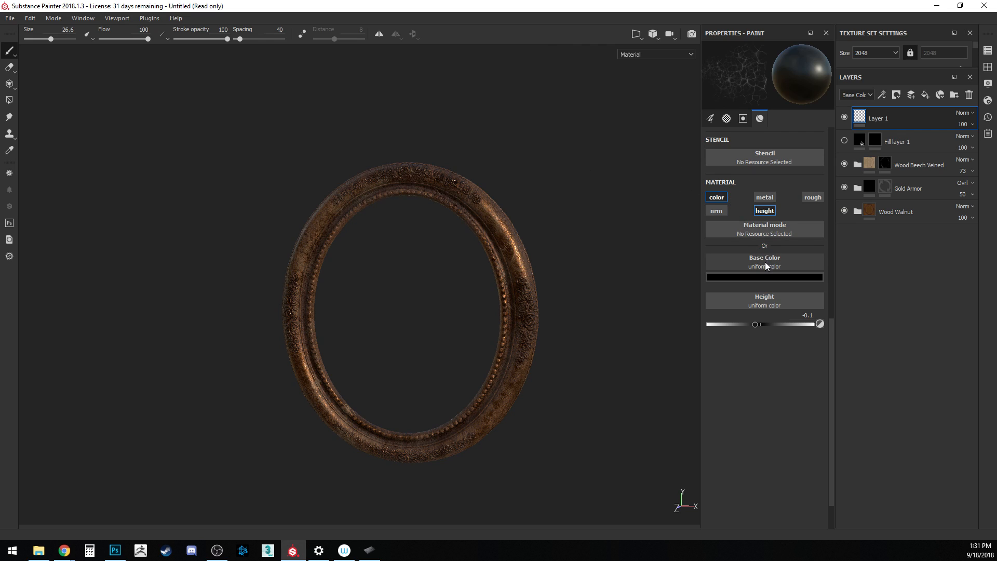
- Paint cracks on the frame's right side using a brush spacing of 18 and a height of -0.25
left_click(710, 118)
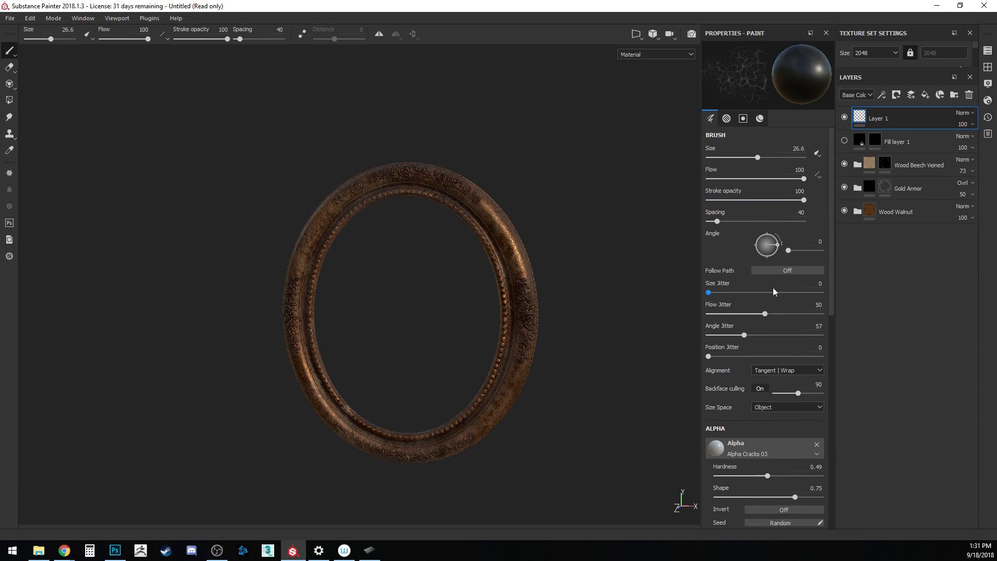
left_click_drag(719, 222, 711, 221)
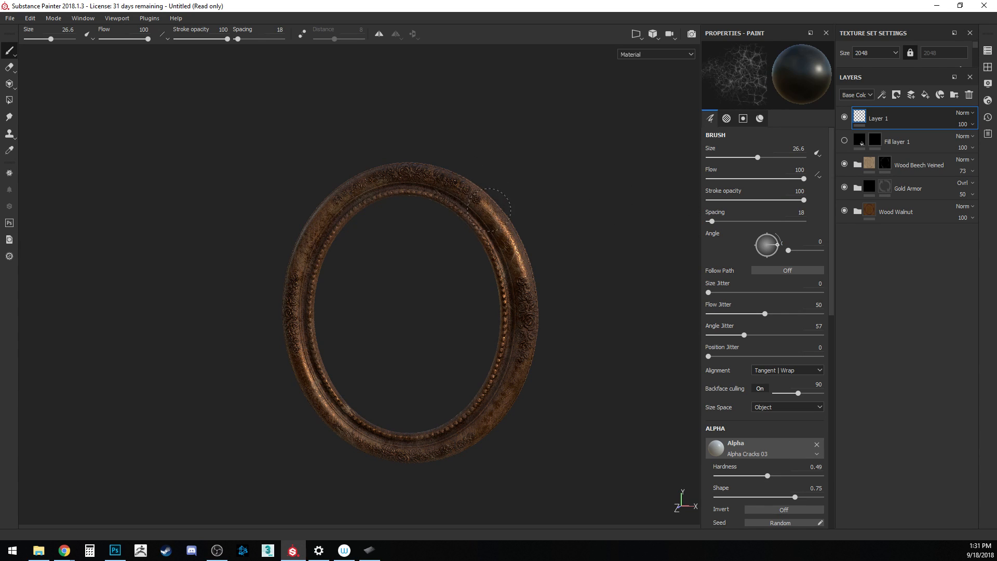
scroll(778, 394, "down", 5)
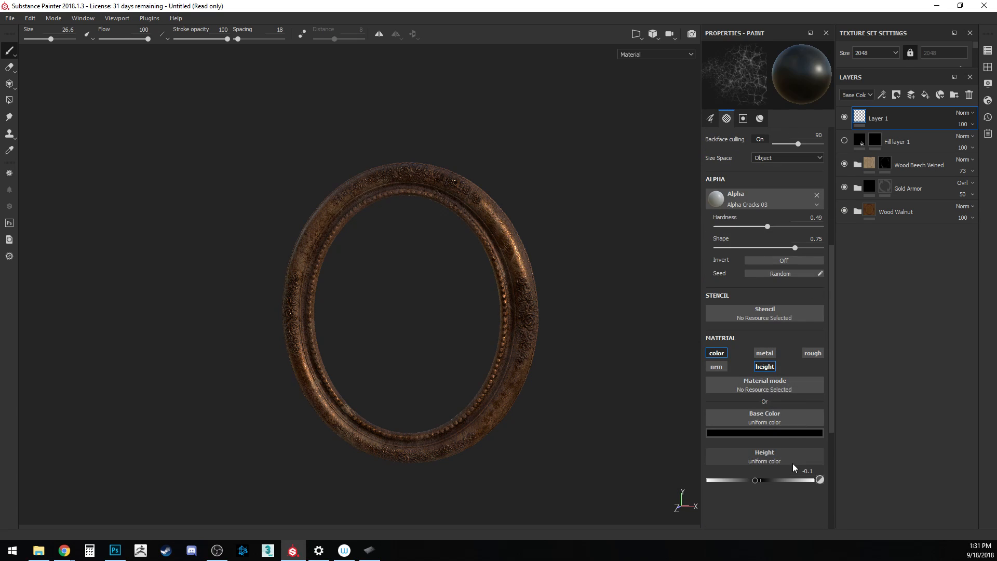
left_click(807, 471)
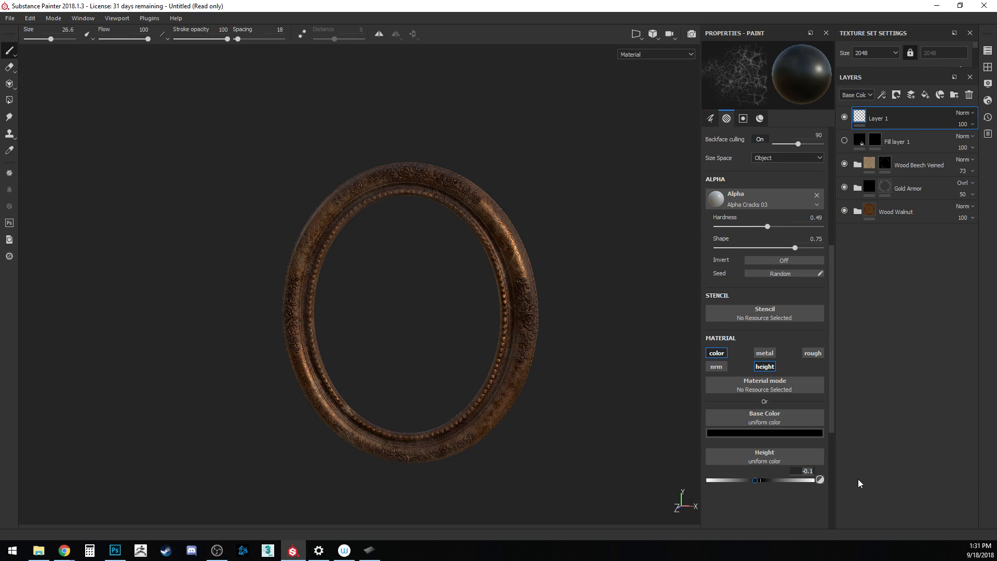
type("-0.25")
key("Return")
left_click_drag(520, 255, 523, 268)
left_click_drag(401, 359, 438, 323, "alt")
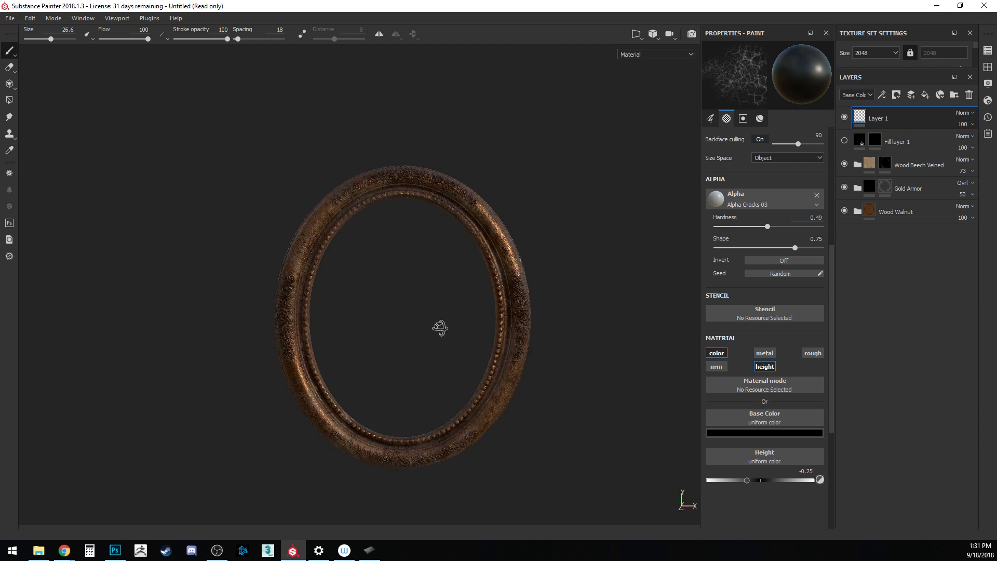
left_click(916, 119)
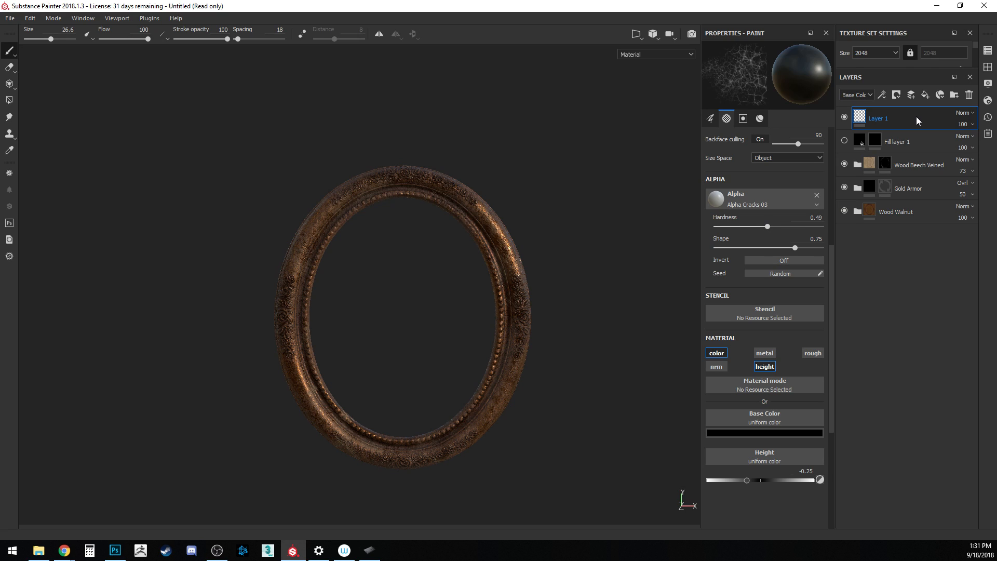